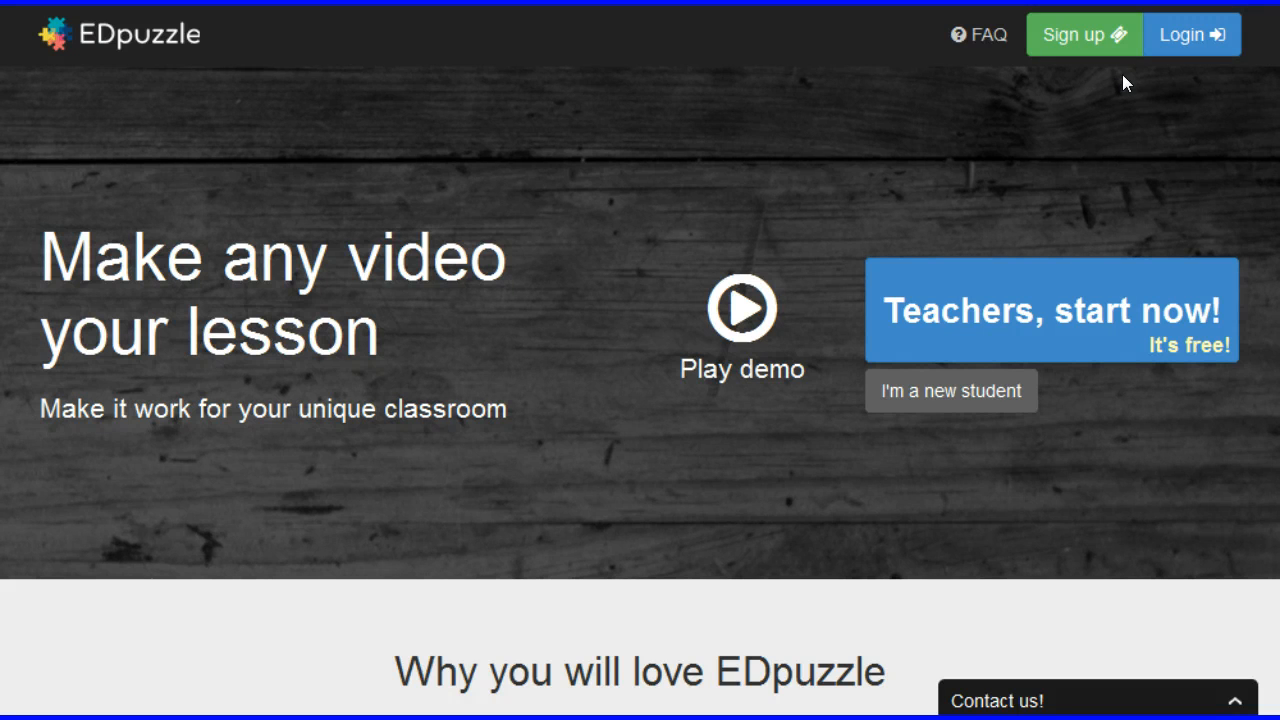
# Step: Log in with a teacher account and start creating a new video
pyautogui.click(1183, 40)
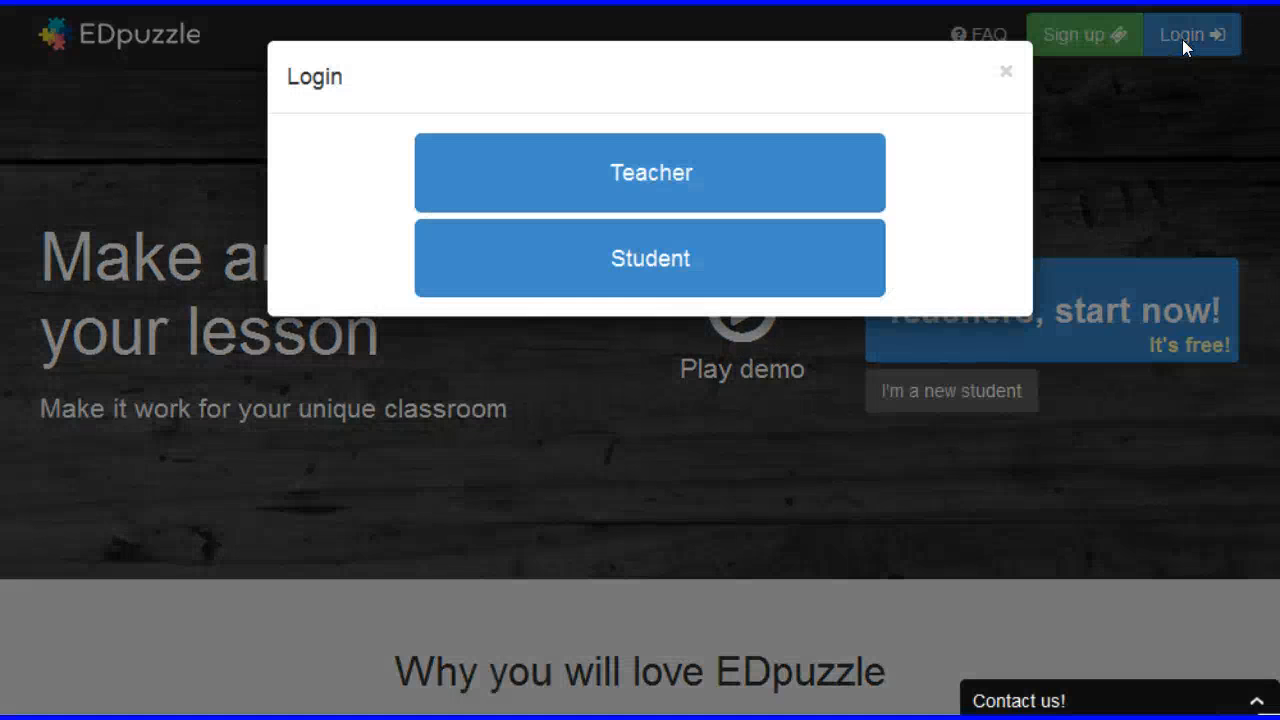
pyautogui.click(737, 192)
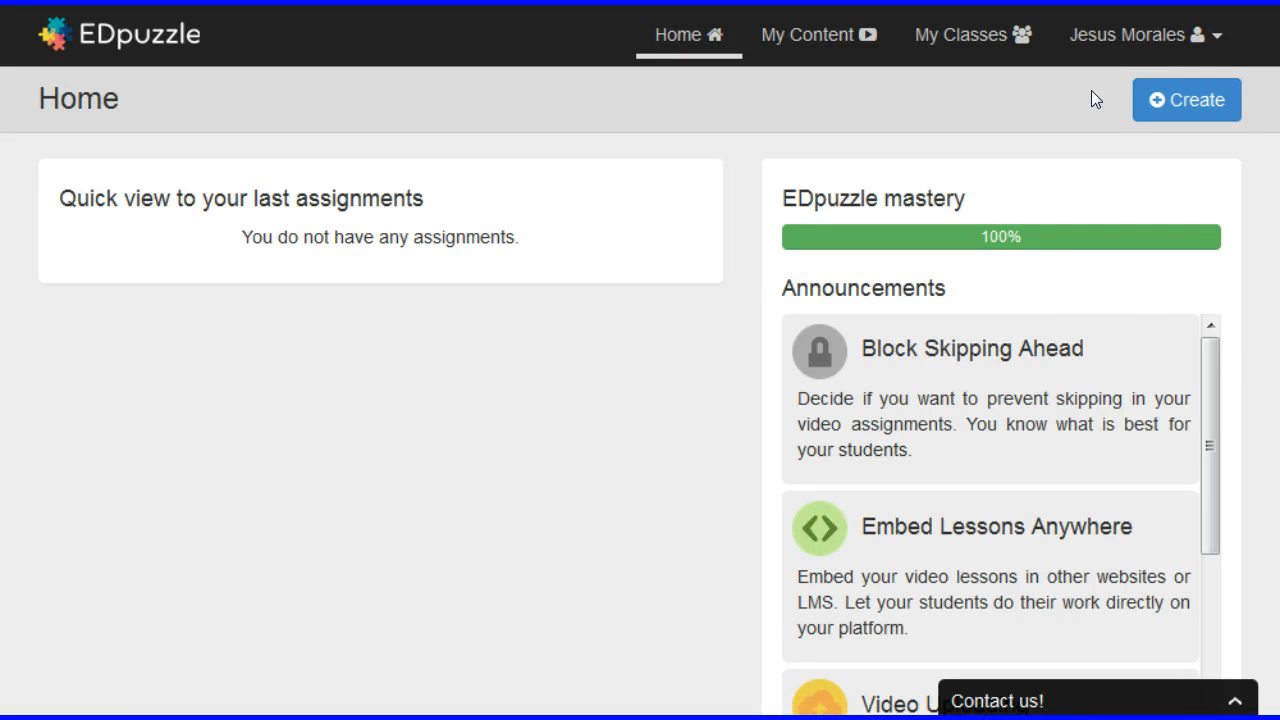
pyautogui.click(1180, 100)
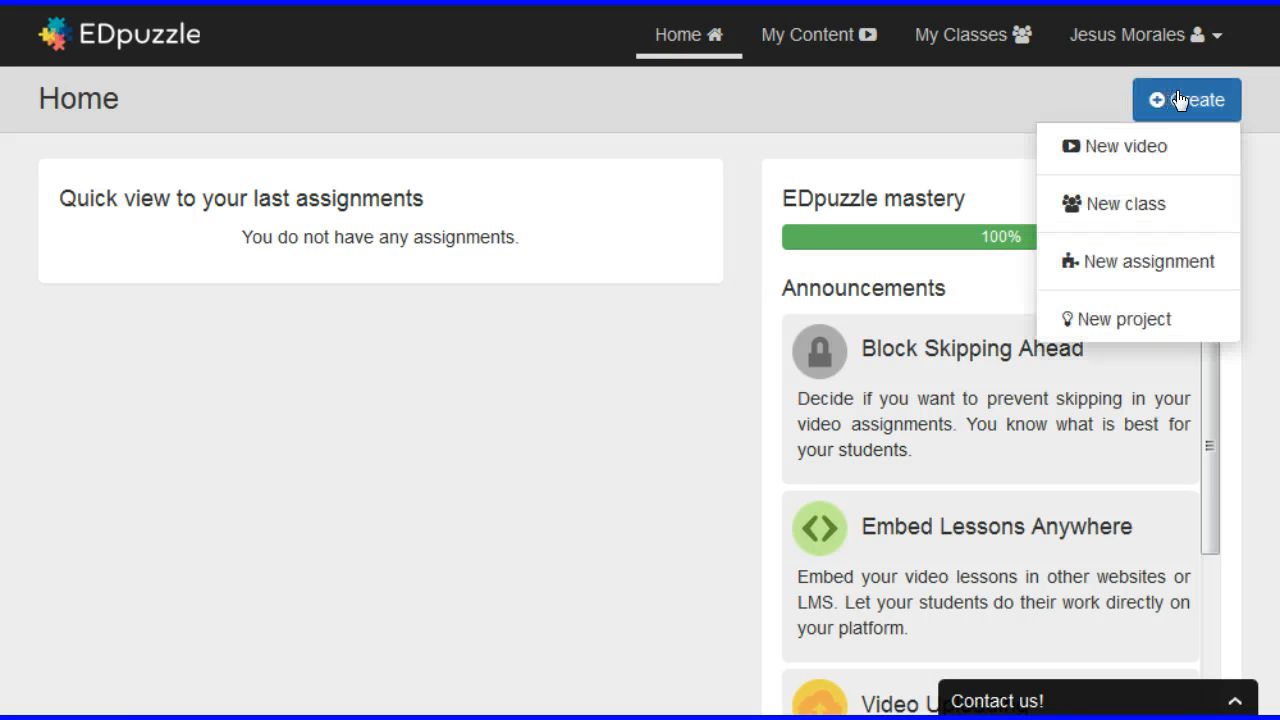
pyautogui.click(1156, 150)
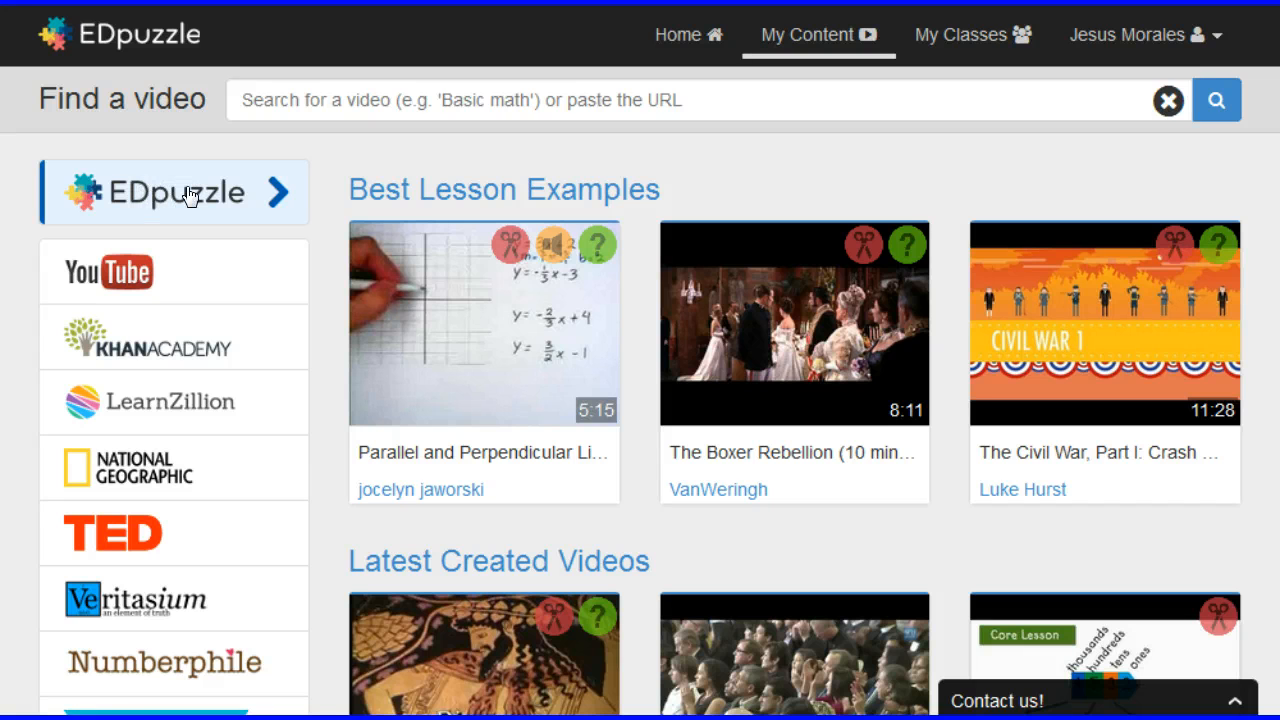
# Step: Search the video library for "Find my topic"
pyautogui.click(350, 91)
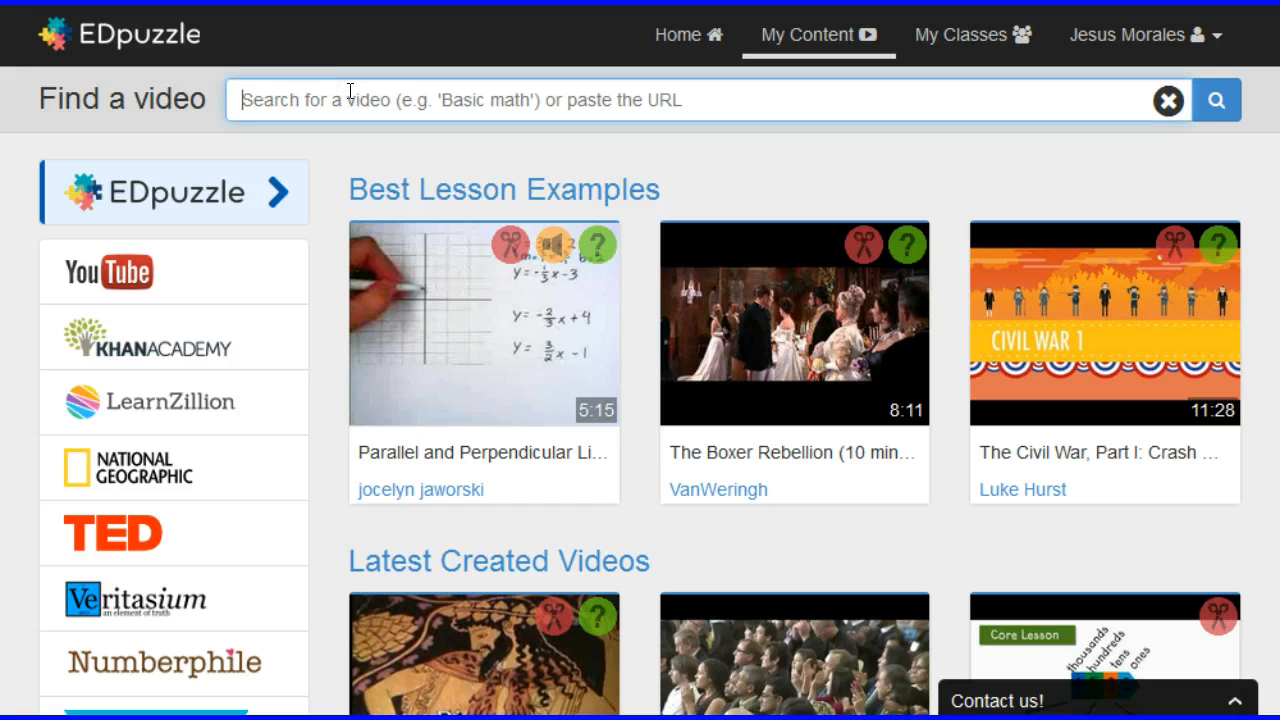
pyautogui.write('F')
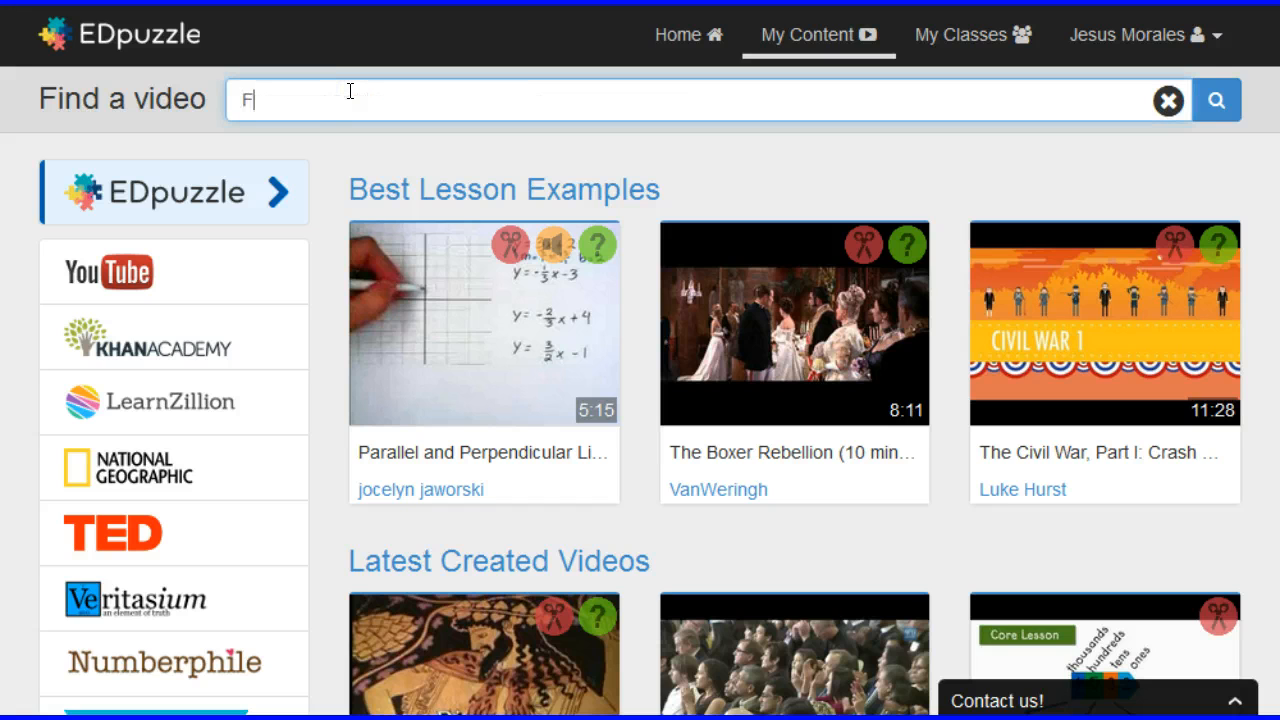
pyautogui.write('ind my topic')
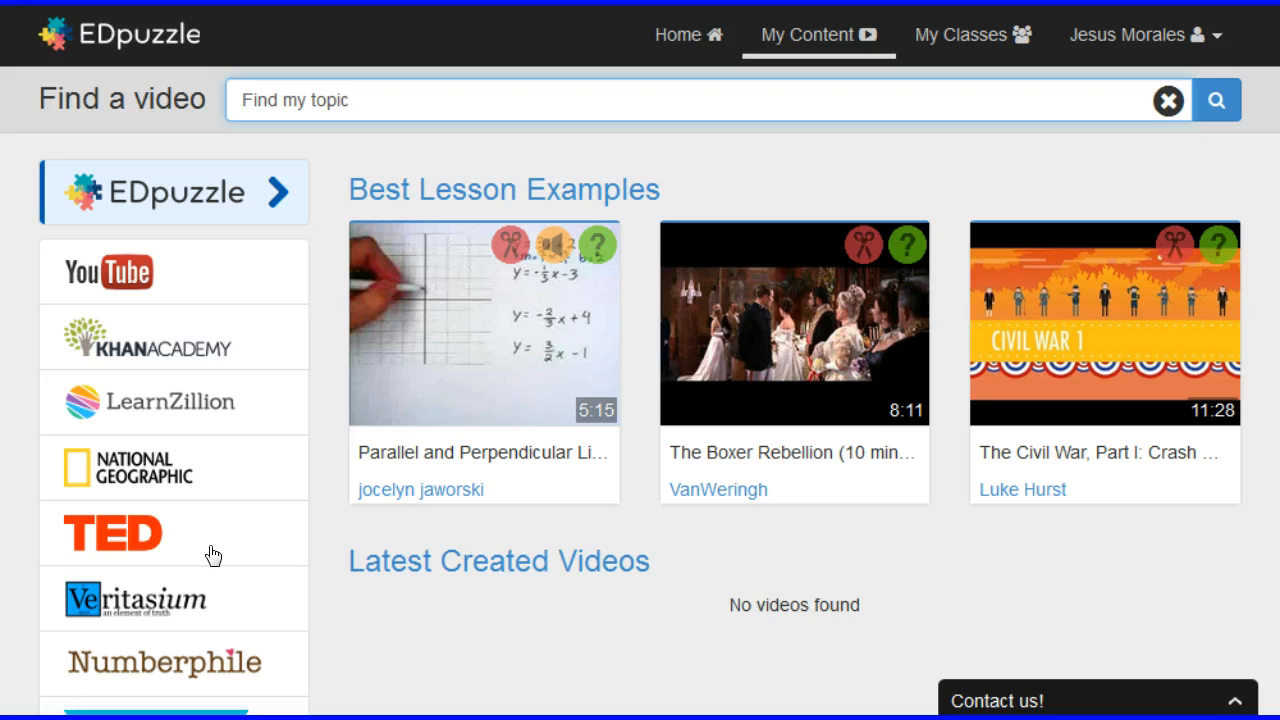
# Step: Browse the search results from YouTube and National Geographic and look over the other available video sources
pyautogui.click(163, 281)
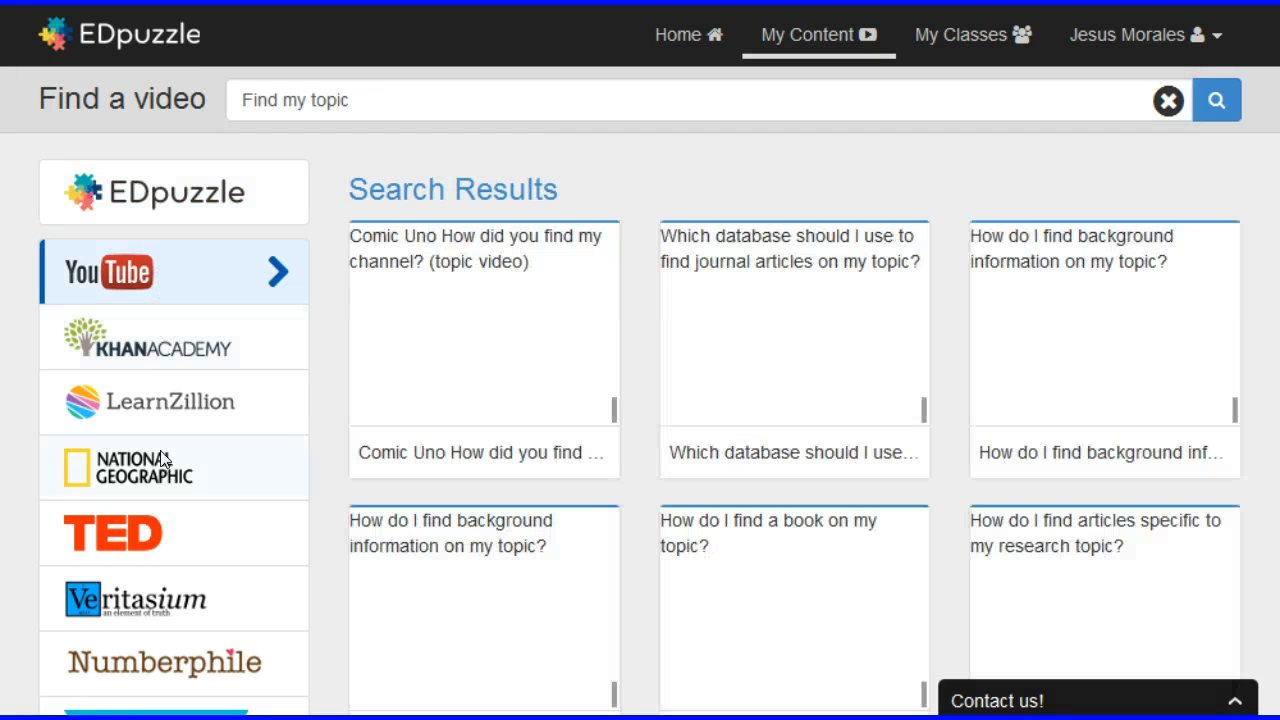
pyautogui.click(162, 458)
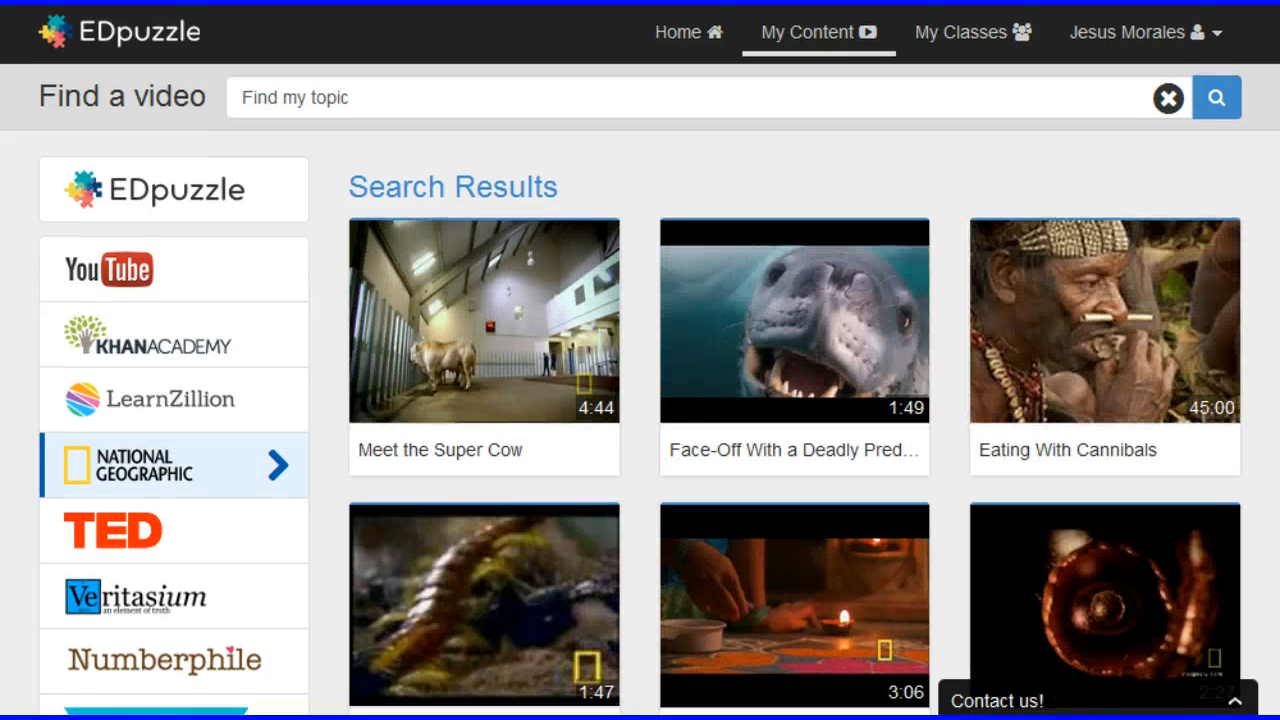
pyautogui.scroll(-3, 640, 400)
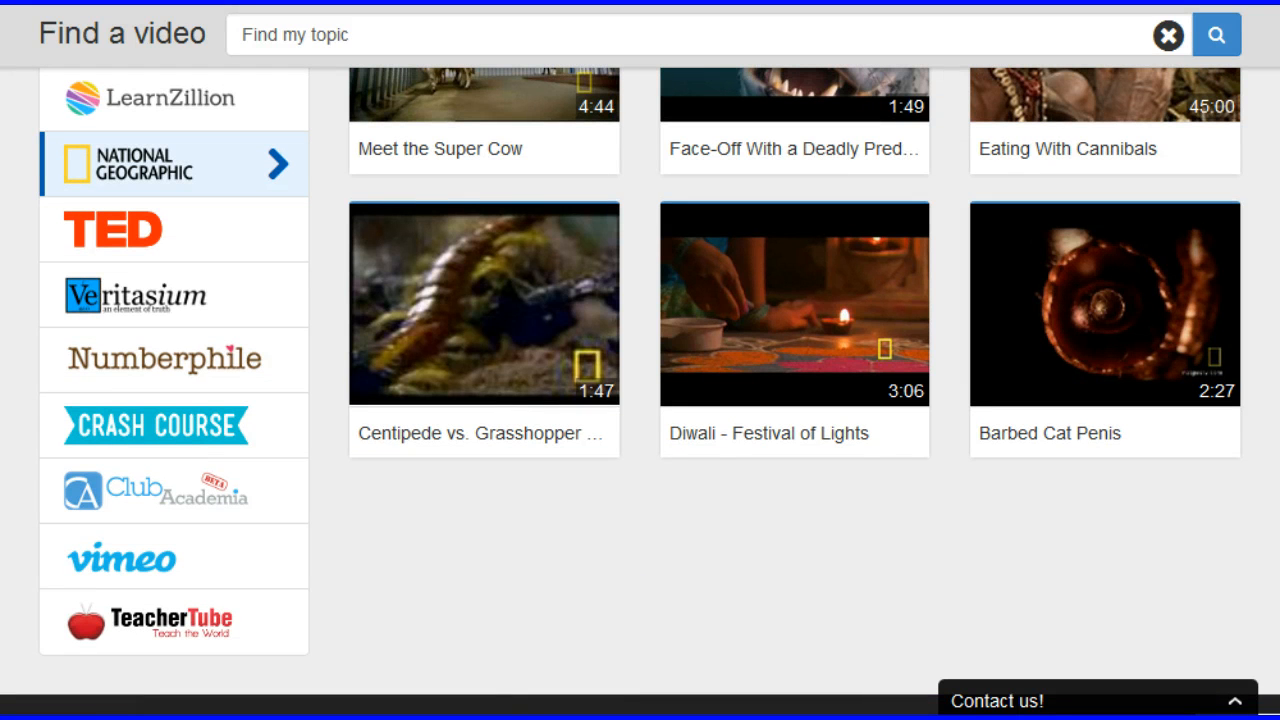
pyautogui.moveTo(148, 532)
pyautogui.mouseDown()
pyautogui.moveTo(112, 522)
pyautogui.moveTo(56, 545)
pyautogui.moveTo(112, 594)
pyautogui.moveTo(172, 574)
pyautogui.moveTo(166, 526)
pyautogui.moveTo(119, 540)
pyautogui.moveTo(82, 582)
pyautogui.moveTo(118, 566)
pyautogui.moveTo(172, 584)
pyautogui.mouseUp()
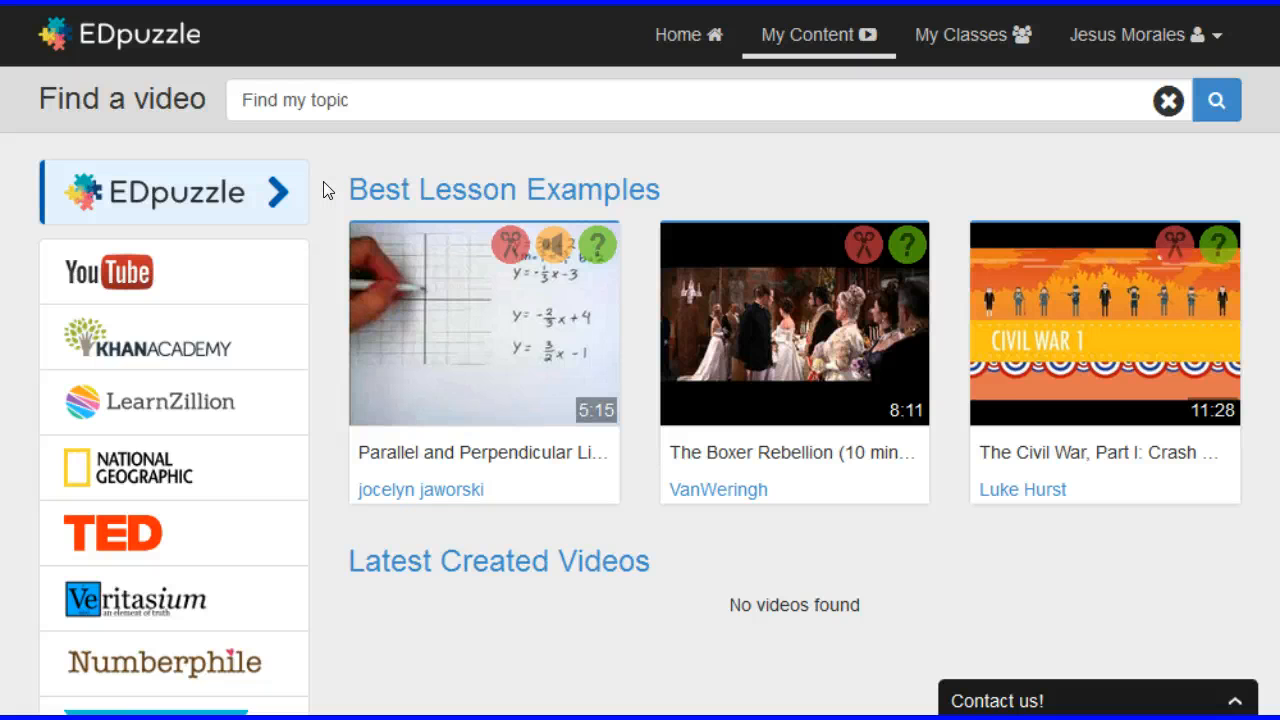
# Step: Search YouTube as the video source for "Frog Cycle"
pyautogui.click(136, 293)
pyautogui.moveTo(352, 101); pyautogui.dragTo(220, 105)
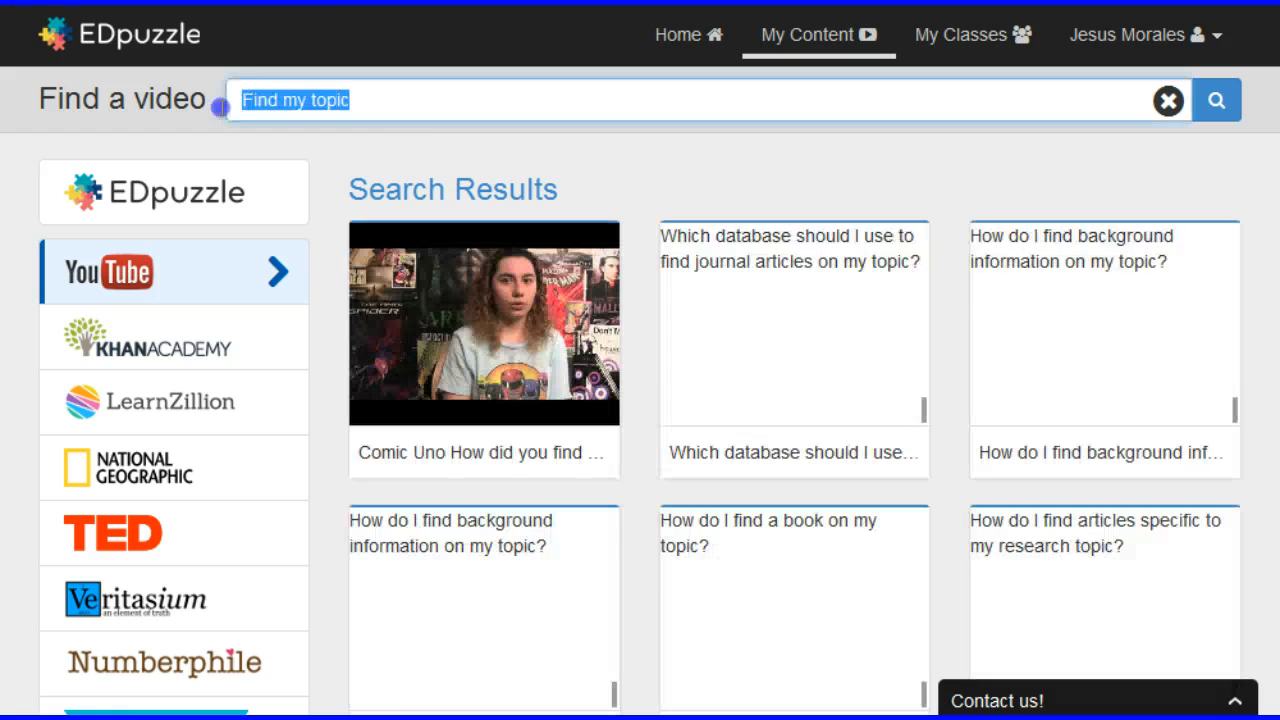
pyautogui.write('Frog ')
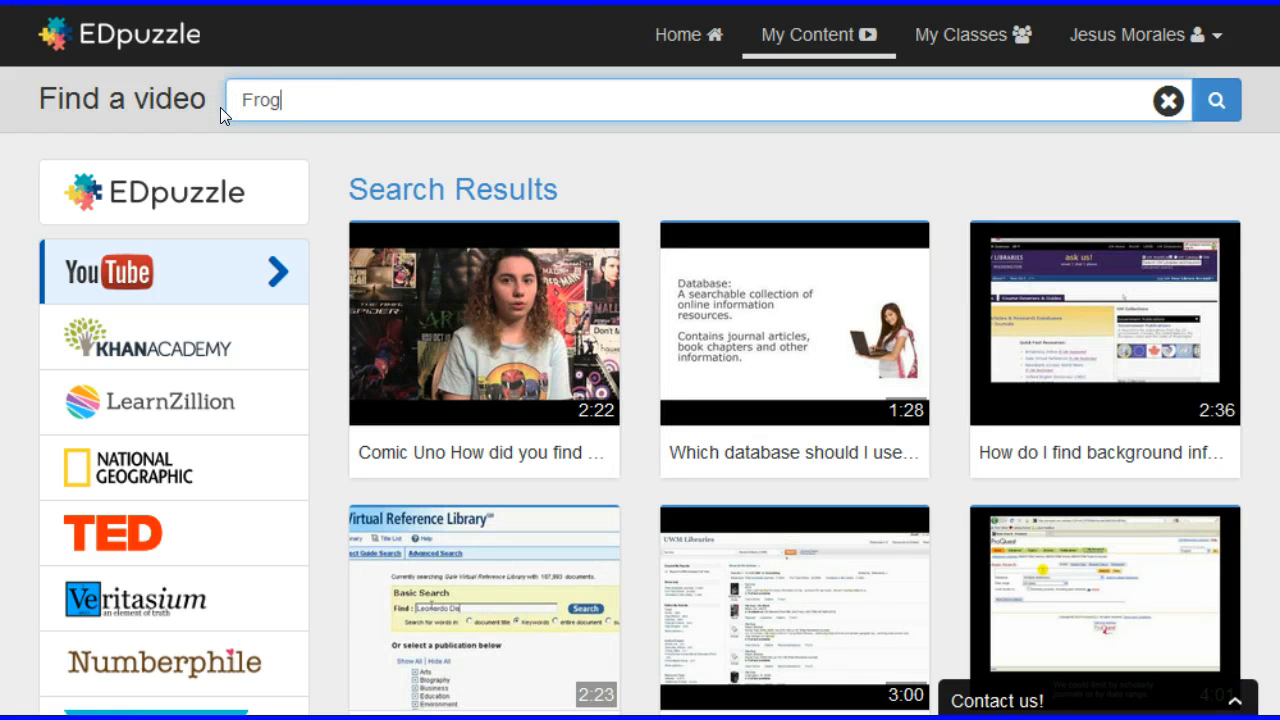
pyautogui.write('Cycle')
pyautogui.click(1217, 100)
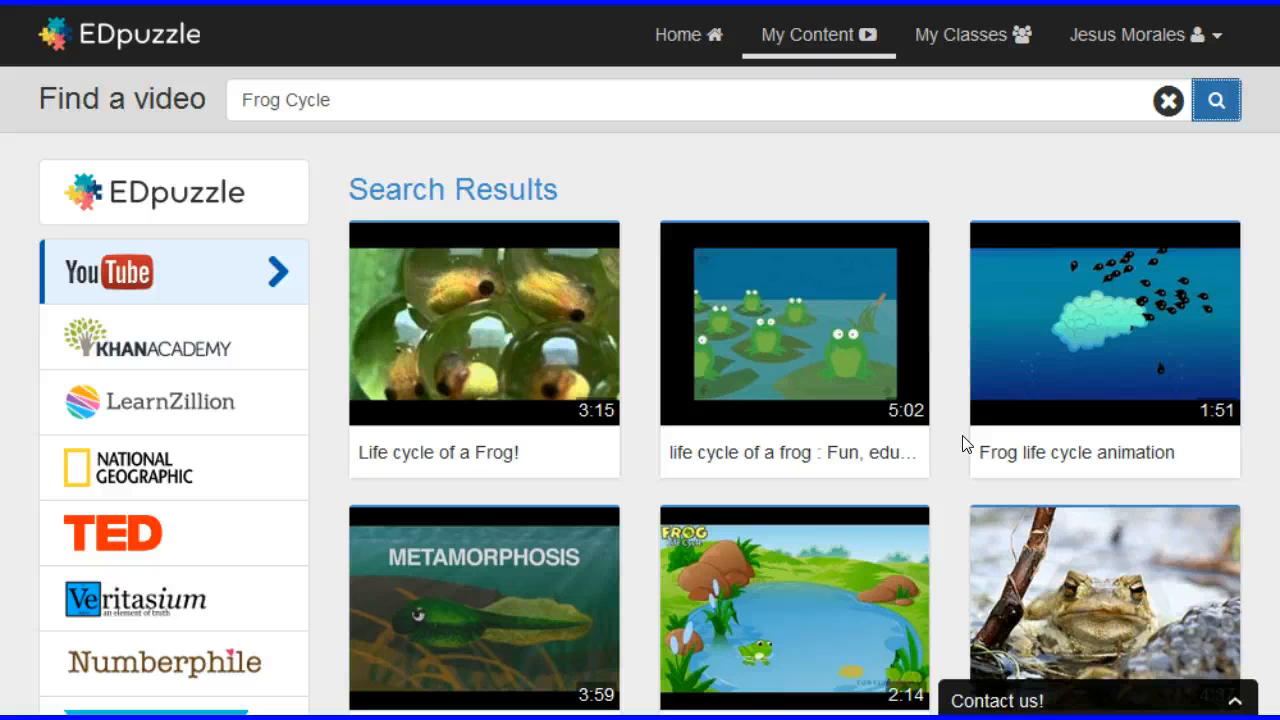
# Step: Look through the frog life cycle search results and compare the lengths of the videos
pyautogui.scroll(-6, 962, 437)
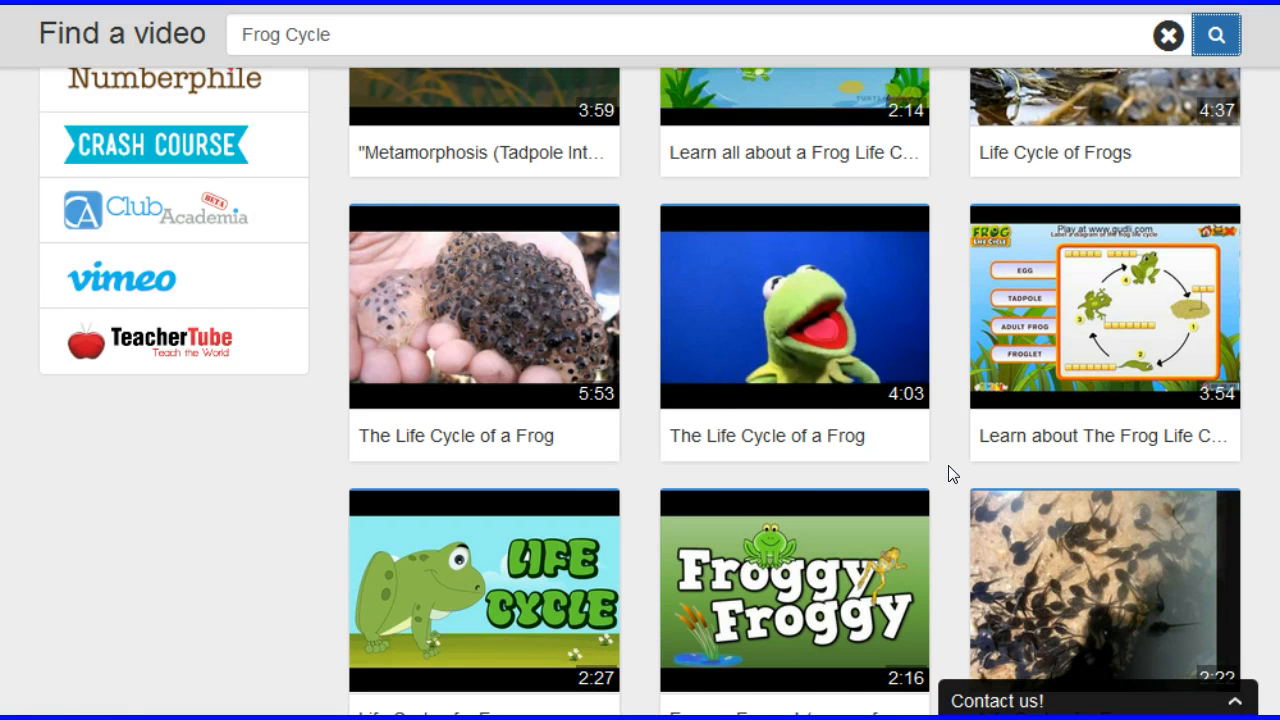
pyautogui.scroll(-4, 948, 465)
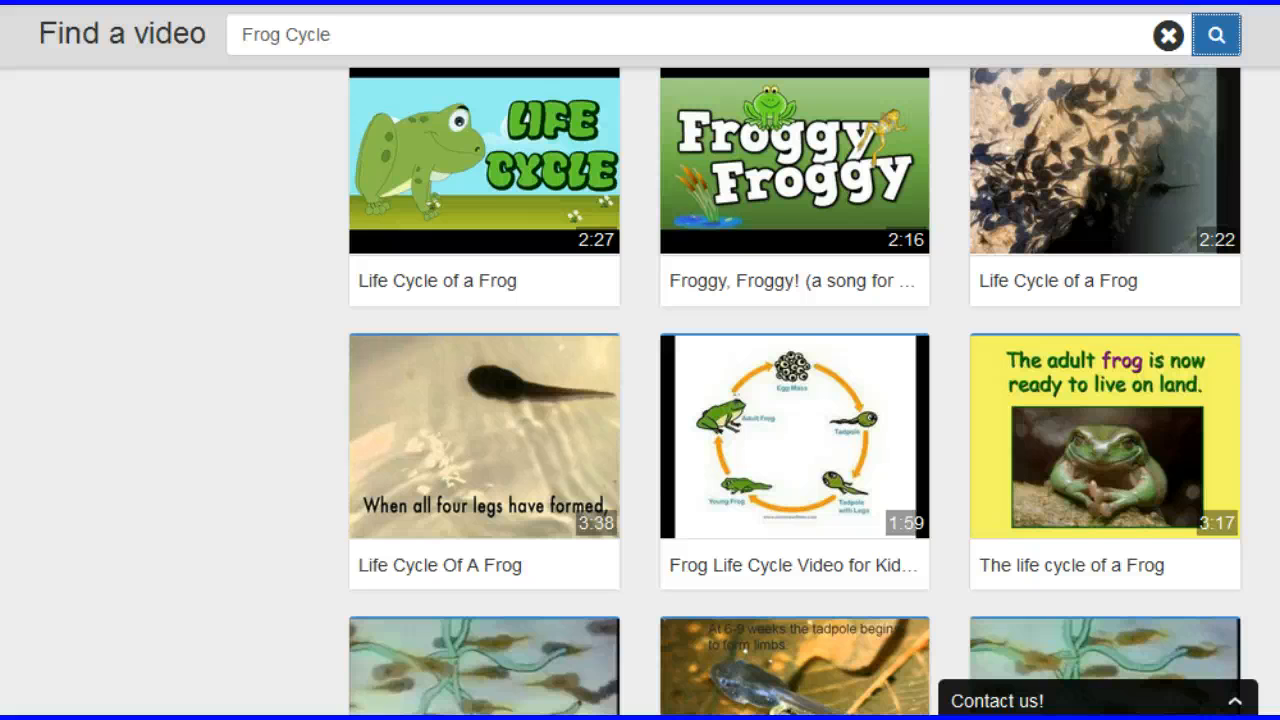
pyautogui.moveTo(607, 503)
pyautogui.mouseDown()
pyautogui.moveTo(566, 512)
pyautogui.moveTo(581, 556)
pyautogui.moveTo(613, 472)
pyautogui.mouseUp()
pyautogui.moveTo(938, 192)
pyautogui.mouseDown()
pyautogui.moveTo(926, 200)
pyautogui.moveTo(930, 280)
pyautogui.moveTo(941, 185)
pyautogui.mouseUp()
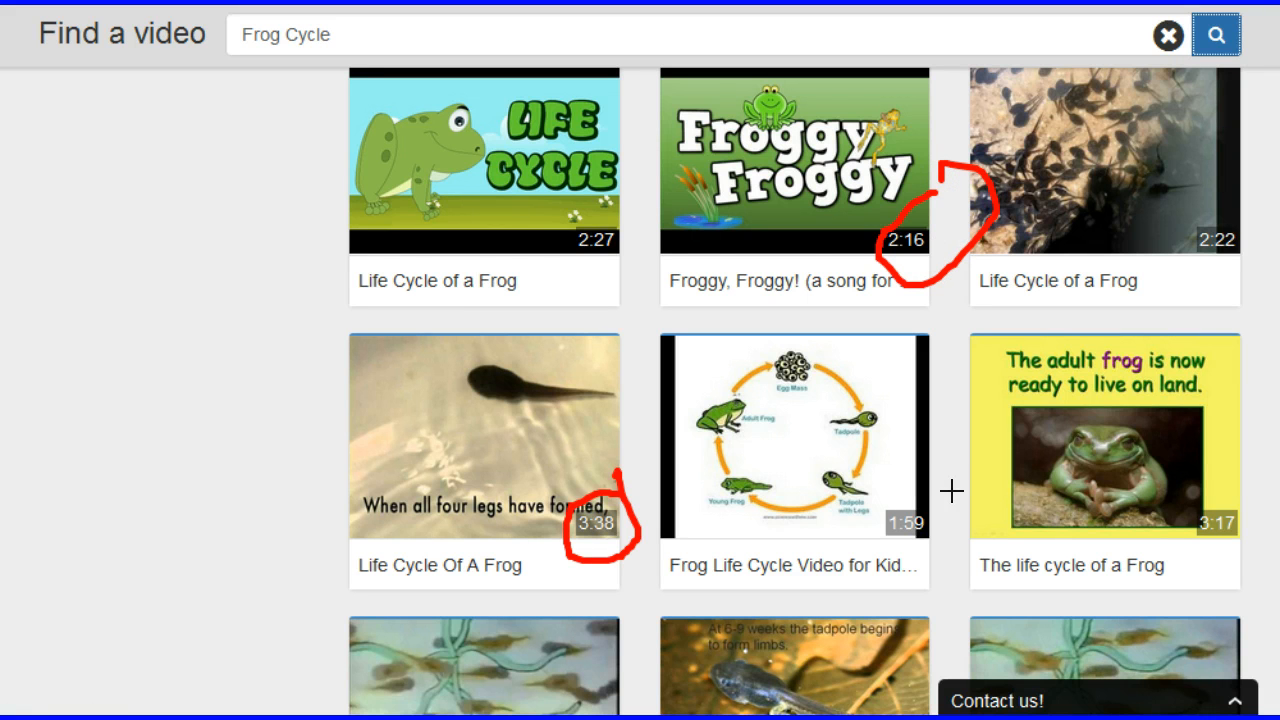
pyautogui.moveTo(1240, 205)
pyautogui.mouseDown()
pyautogui.moveTo(1198, 248)
pyautogui.moveTo(1250, 238)
pyautogui.moveTo(1228, 200)
pyautogui.mouseUp()
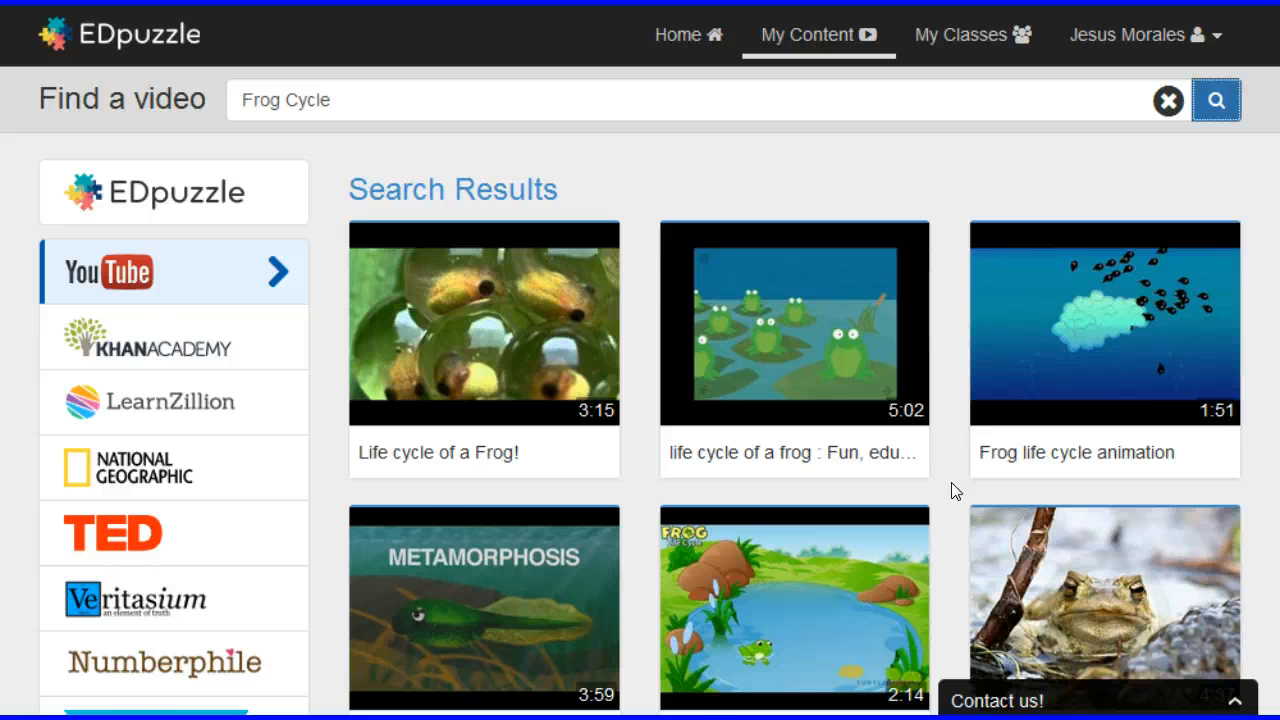
pyautogui.scroll(-9, 955, 490)
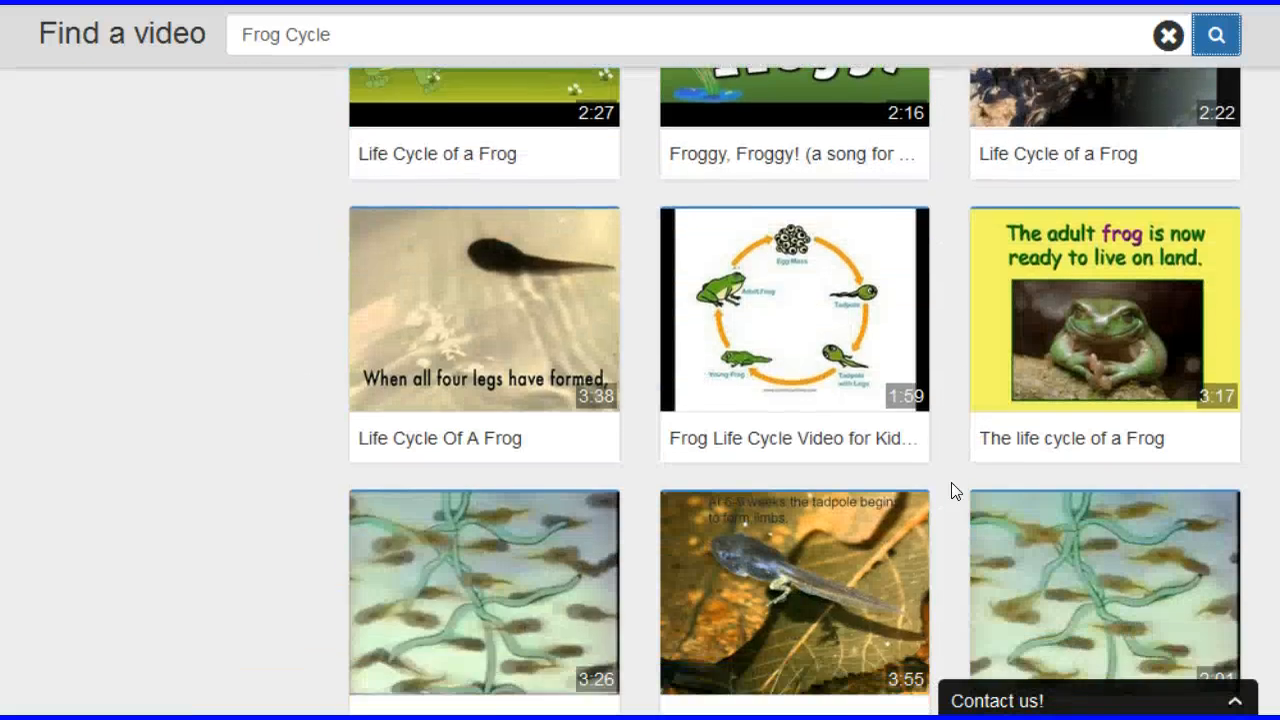
pyautogui.scroll(-2, 955, 490)
pyautogui.scroll(2, 955, 490)
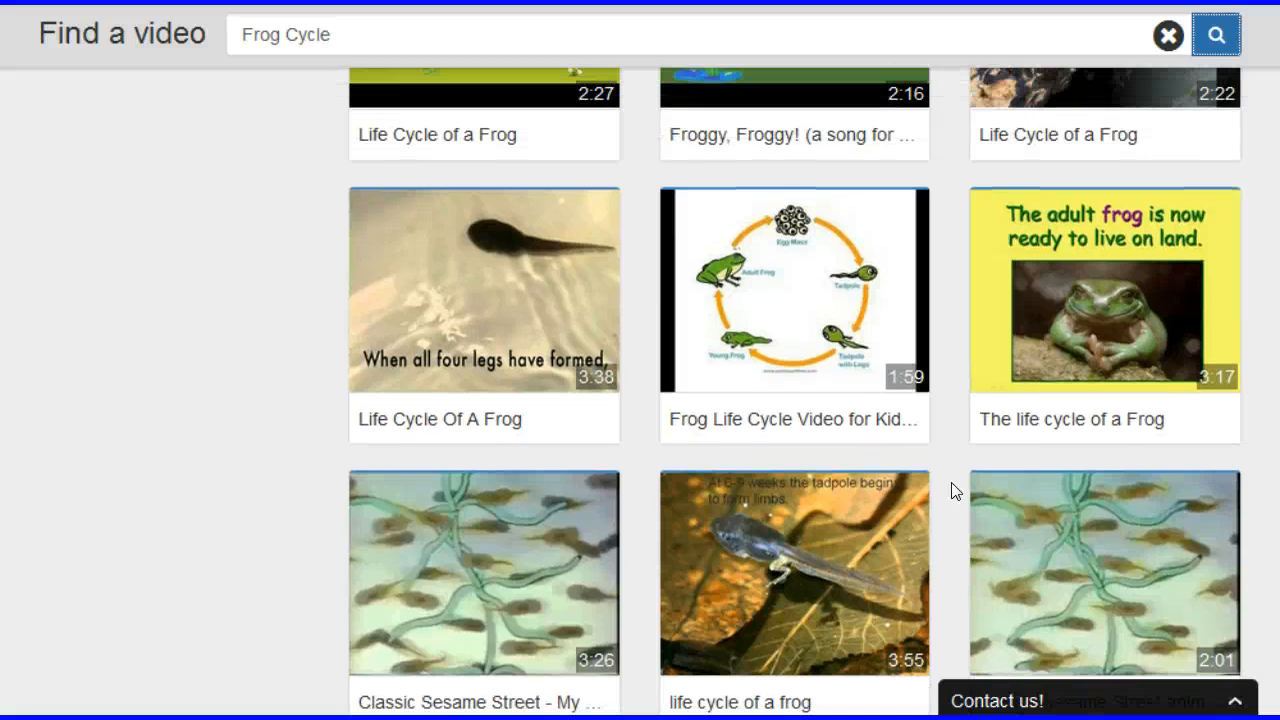
# Step: Open the preview of the 3:38 video "Life Cycle Of A Frog" and try playing and pausing it
pyautogui.moveTo(480, 358)
pyautogui.moveTo(520, 300)
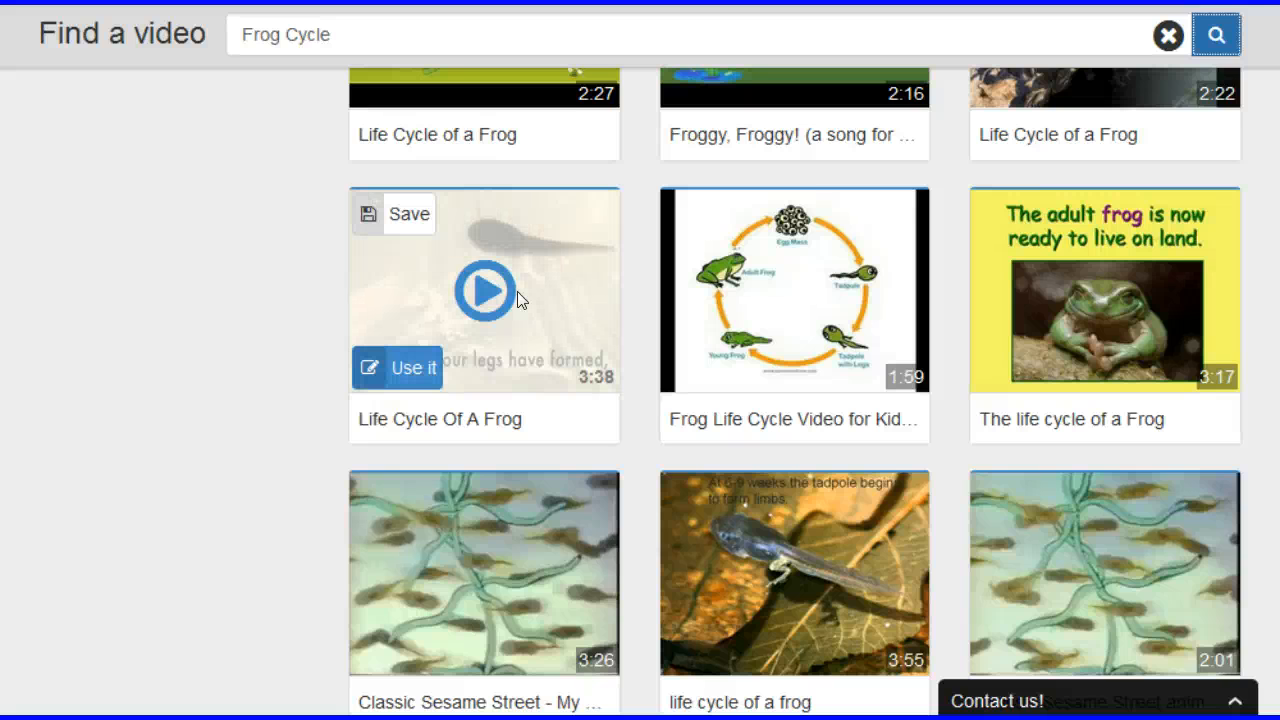
pyautogui.click(485, 293)
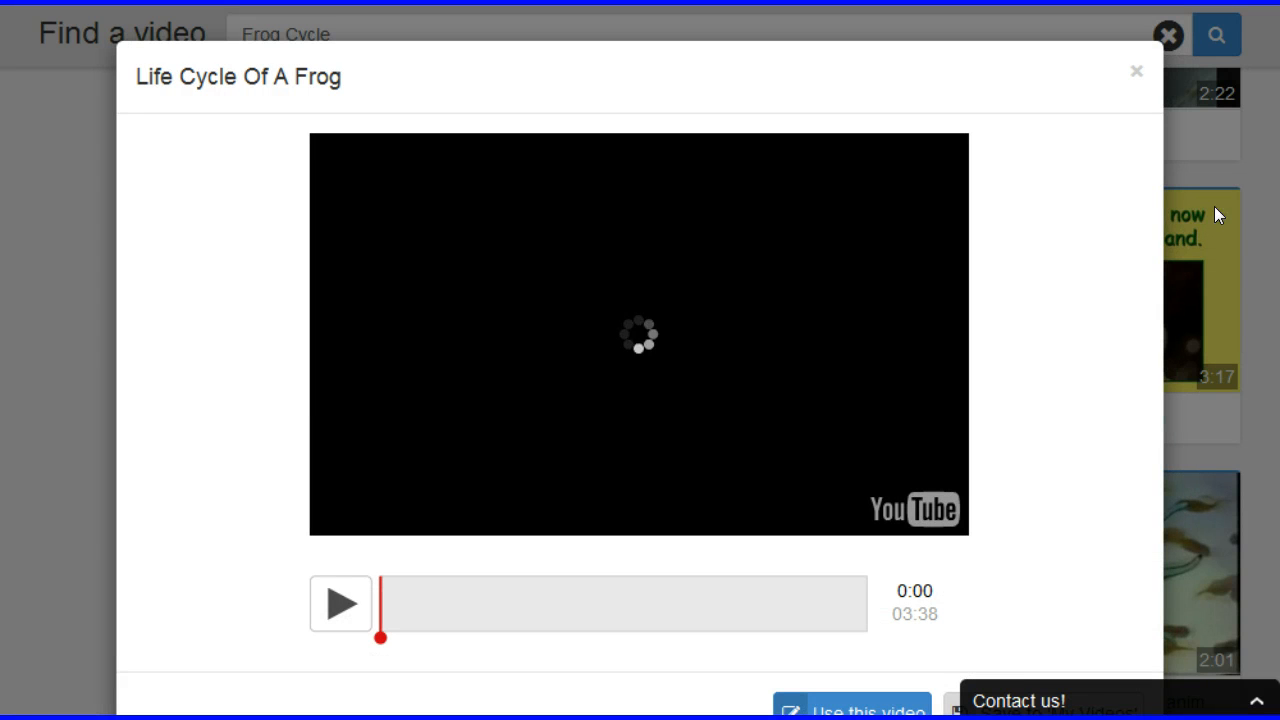
pyautogui.scroll(-1, 640, 360)
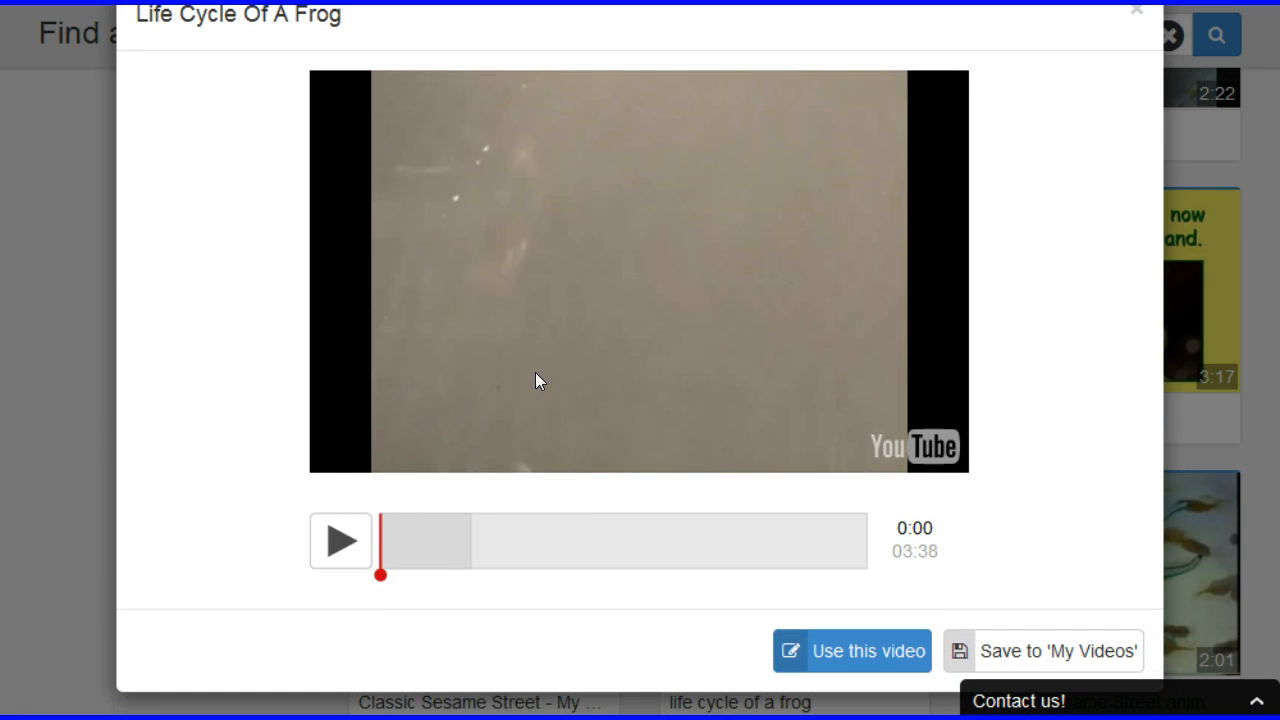
pyautogui.click(340, 547)
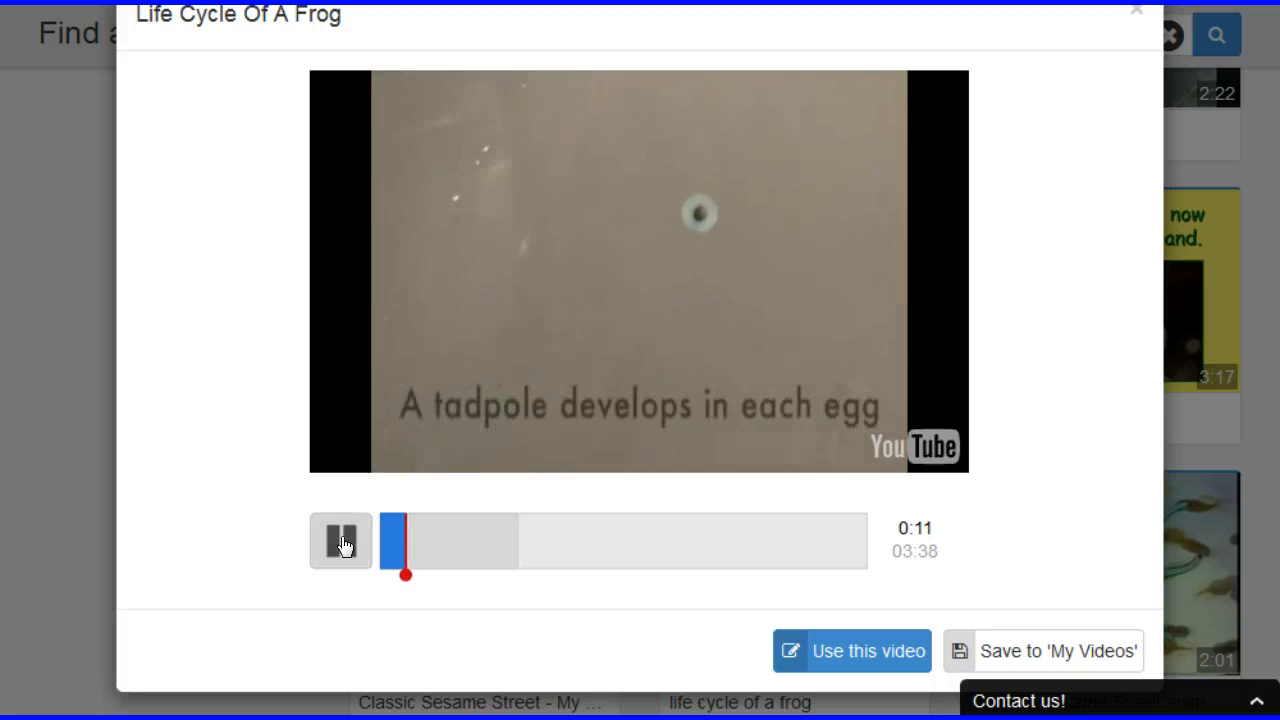
pyautogui.click(341, 544)
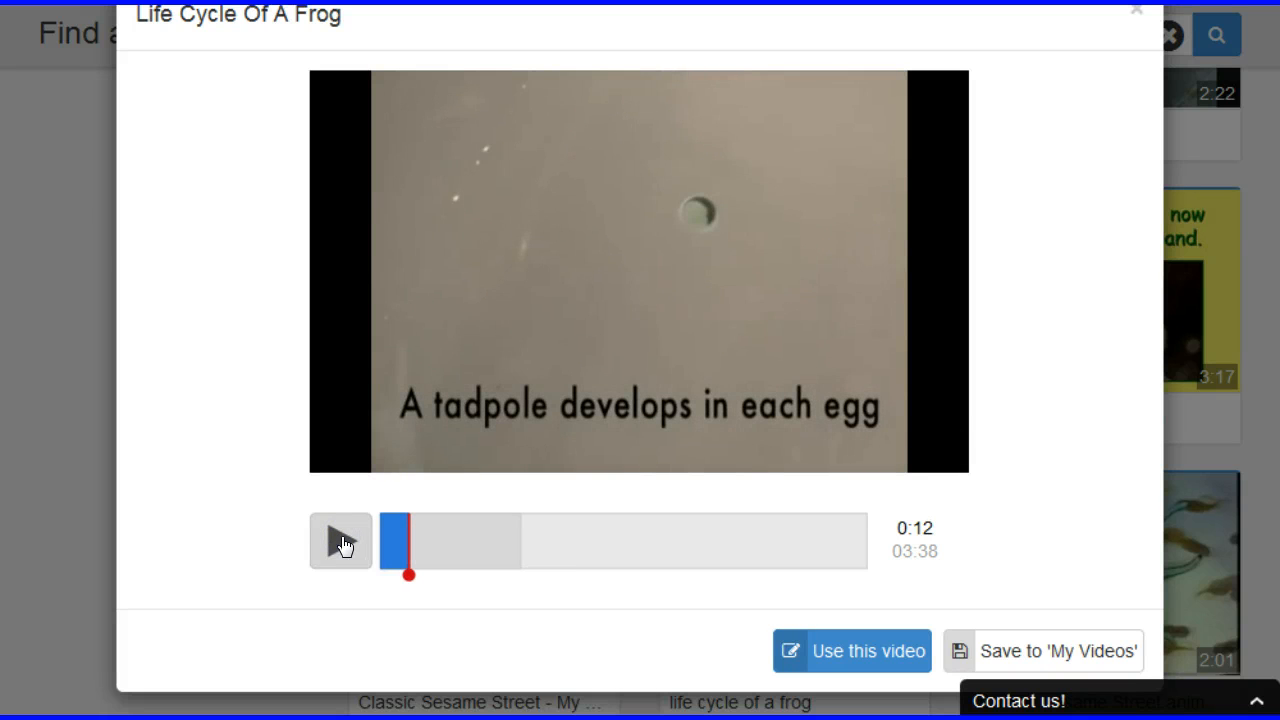
pyautogui.click(341, 544)
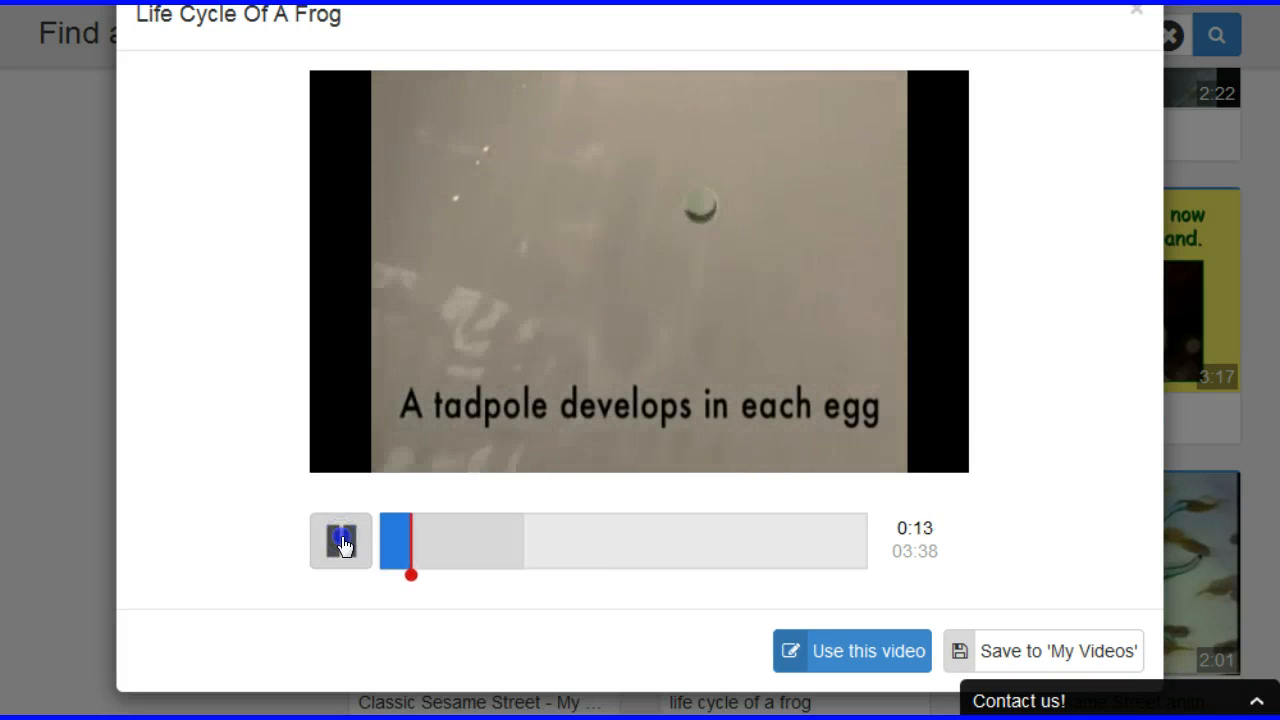
pyautogui.click(341, 544)
pyautogui.click(341, 544)
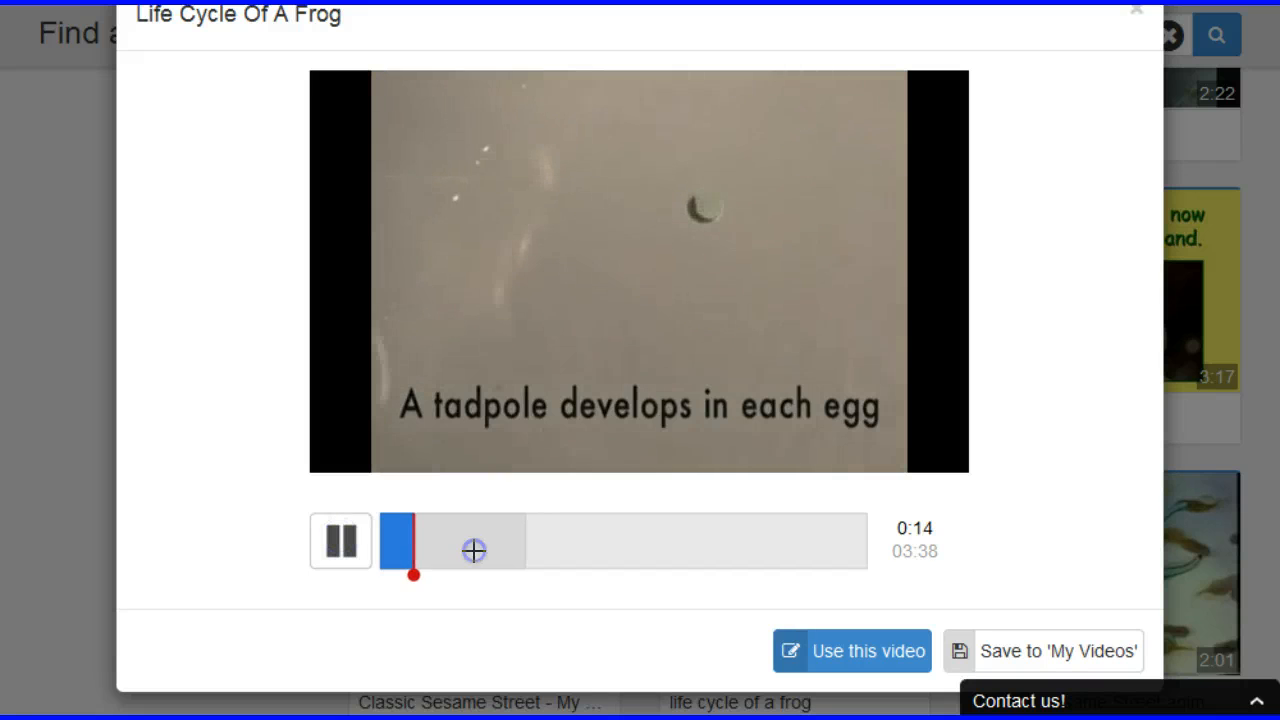
# Step: Skip ahead through the previewed frog video to 0:43, 01:30 and about 02:09
pyautogui.click(476, 548)
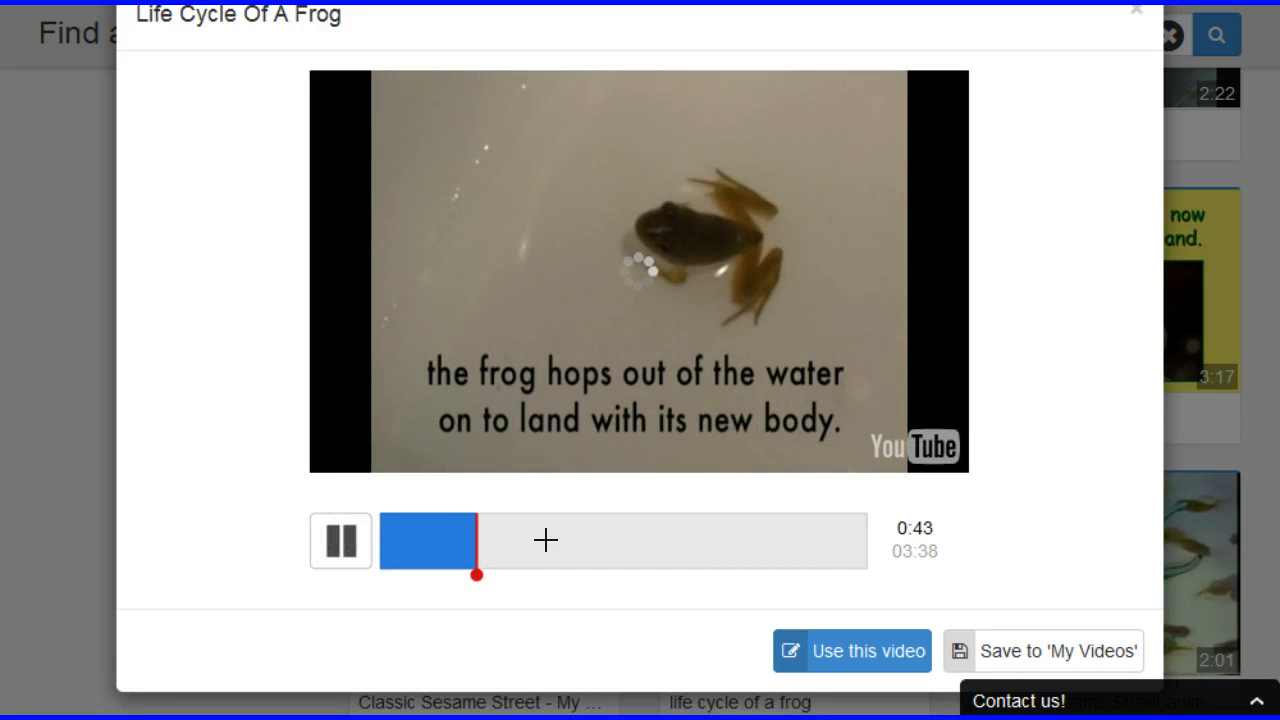
pyautogui.click(582, 537)
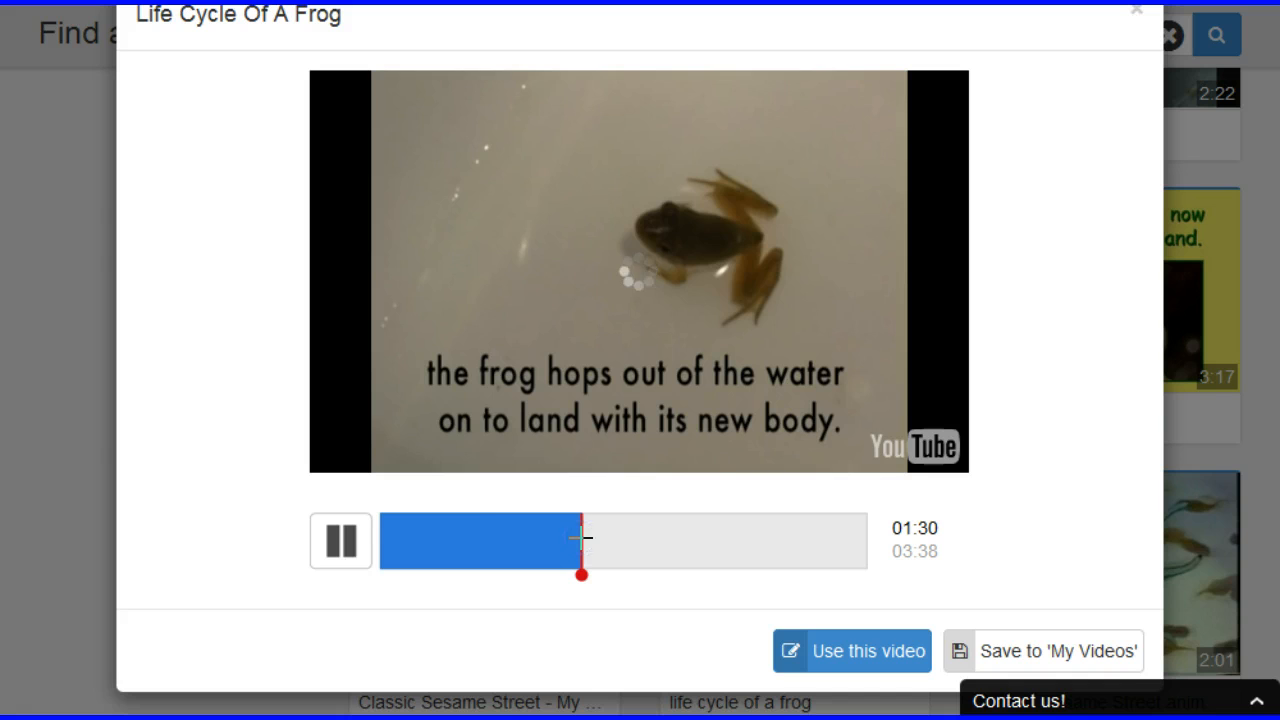
pyautogui.click(666, 546)
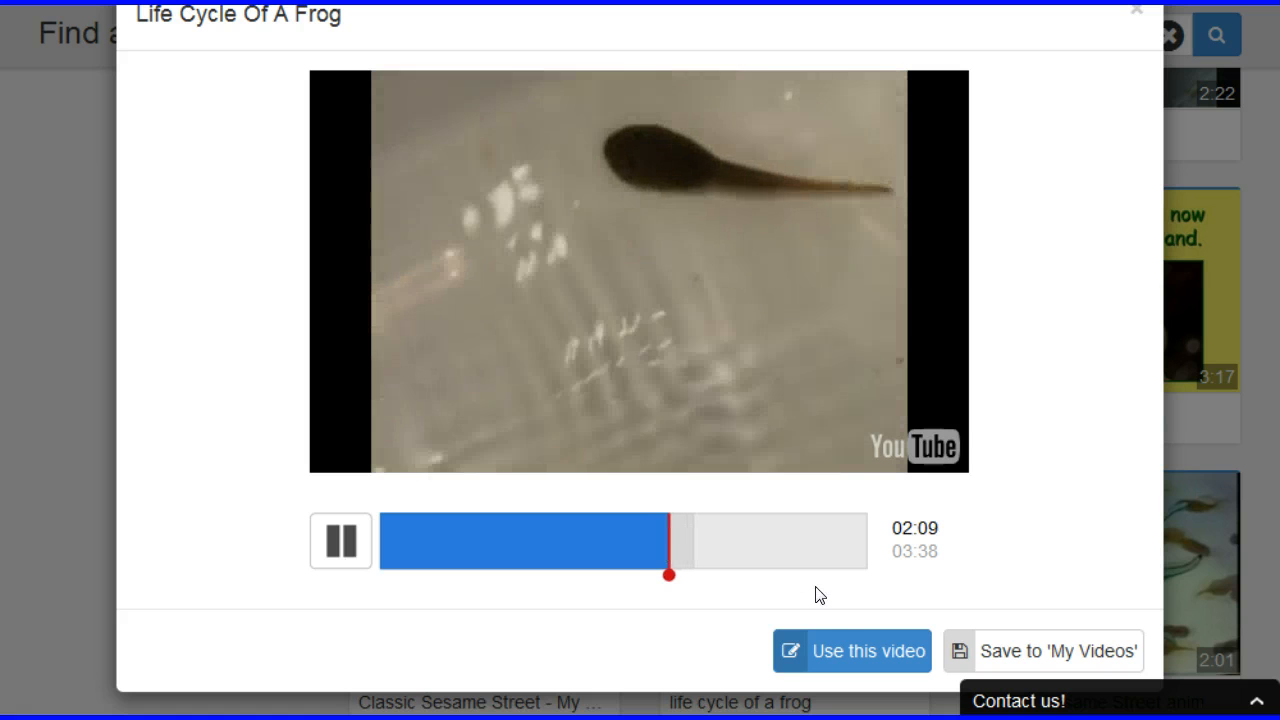
# Step: Use the previewed video for the lesson and review its audio track, audio notes and quiz editing stages, returning to Crop
pyautogui.click(829, 651)
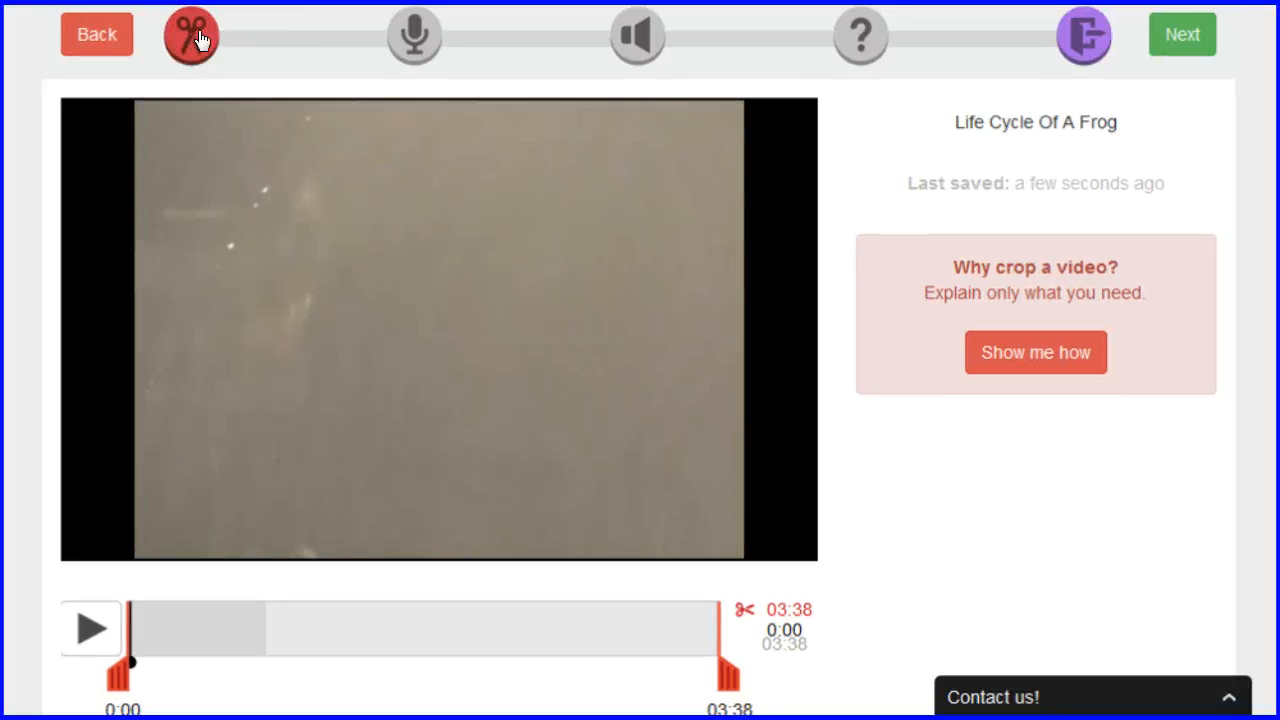
pyautogui.click(415, 48)
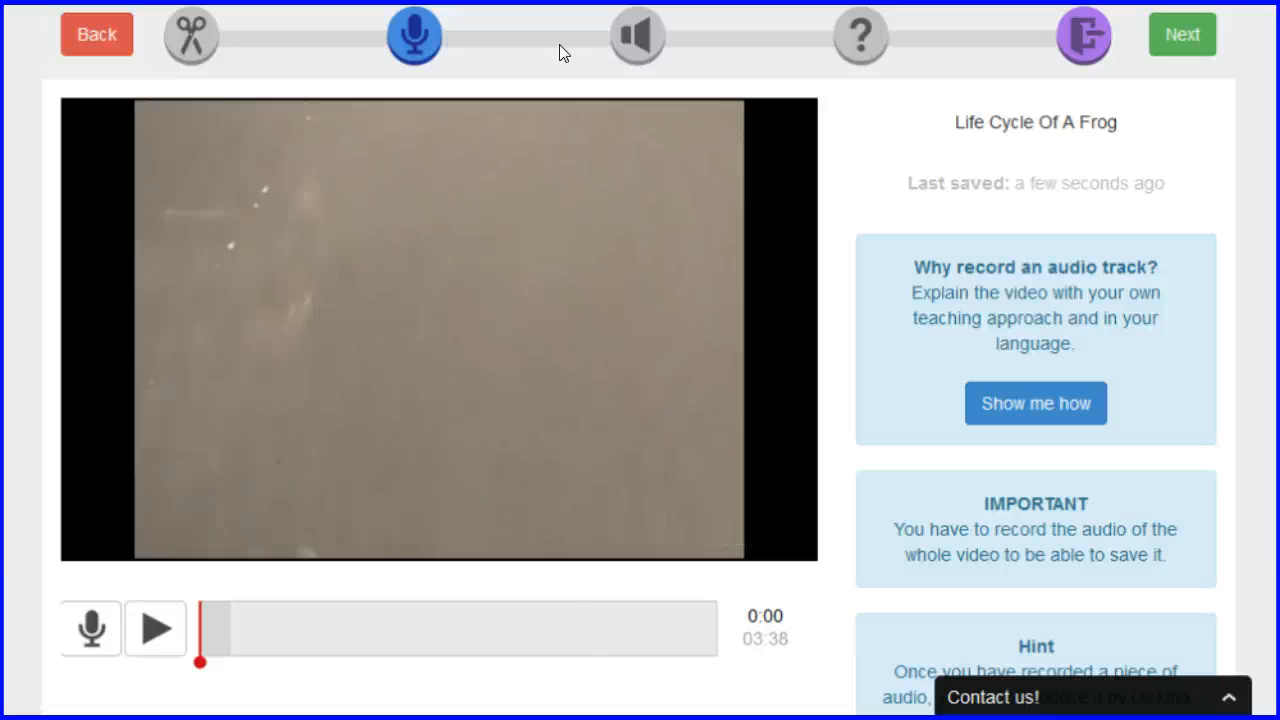
pyautogui.click(637, 46)
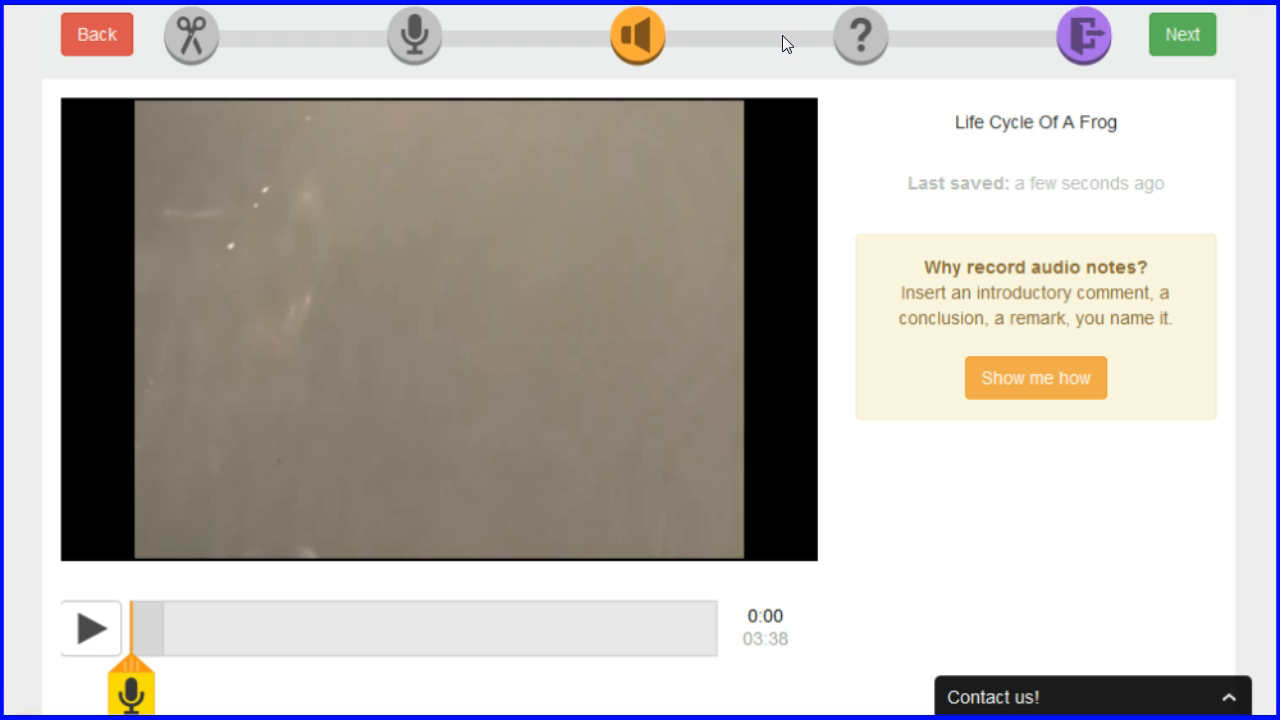
pyautogui.click(863, 52)
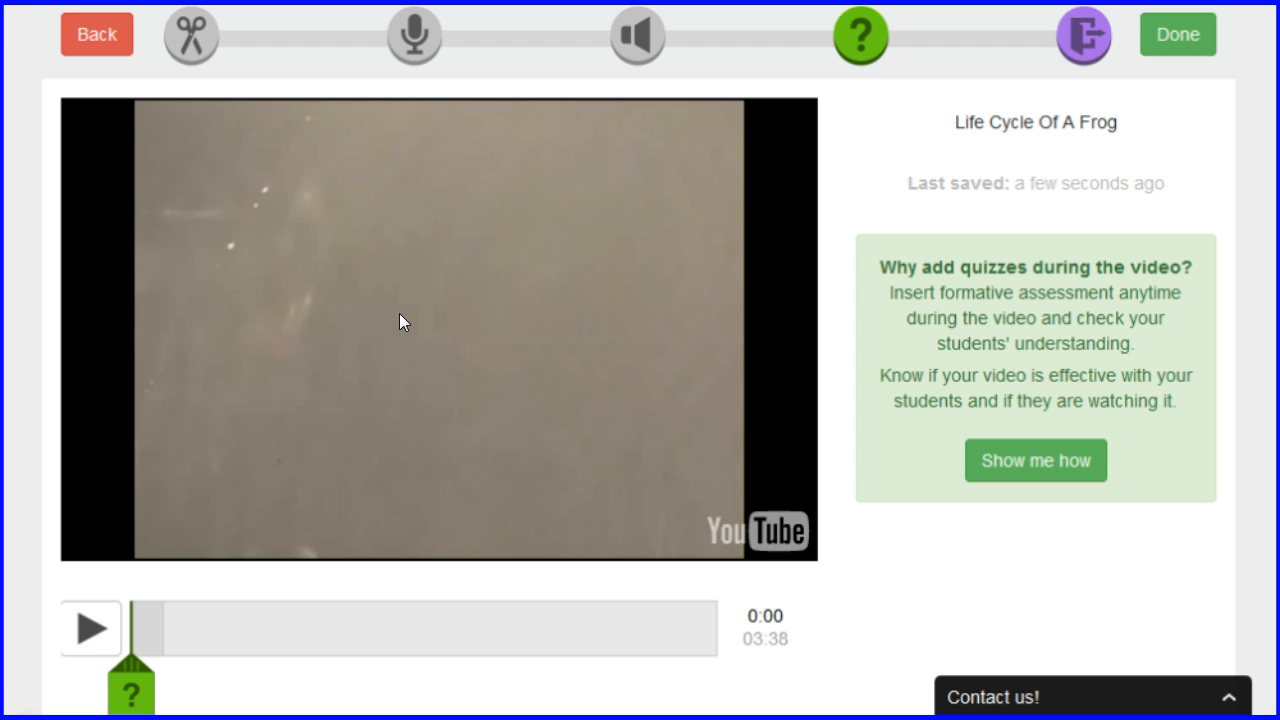
pyautogui.click(186, 48)
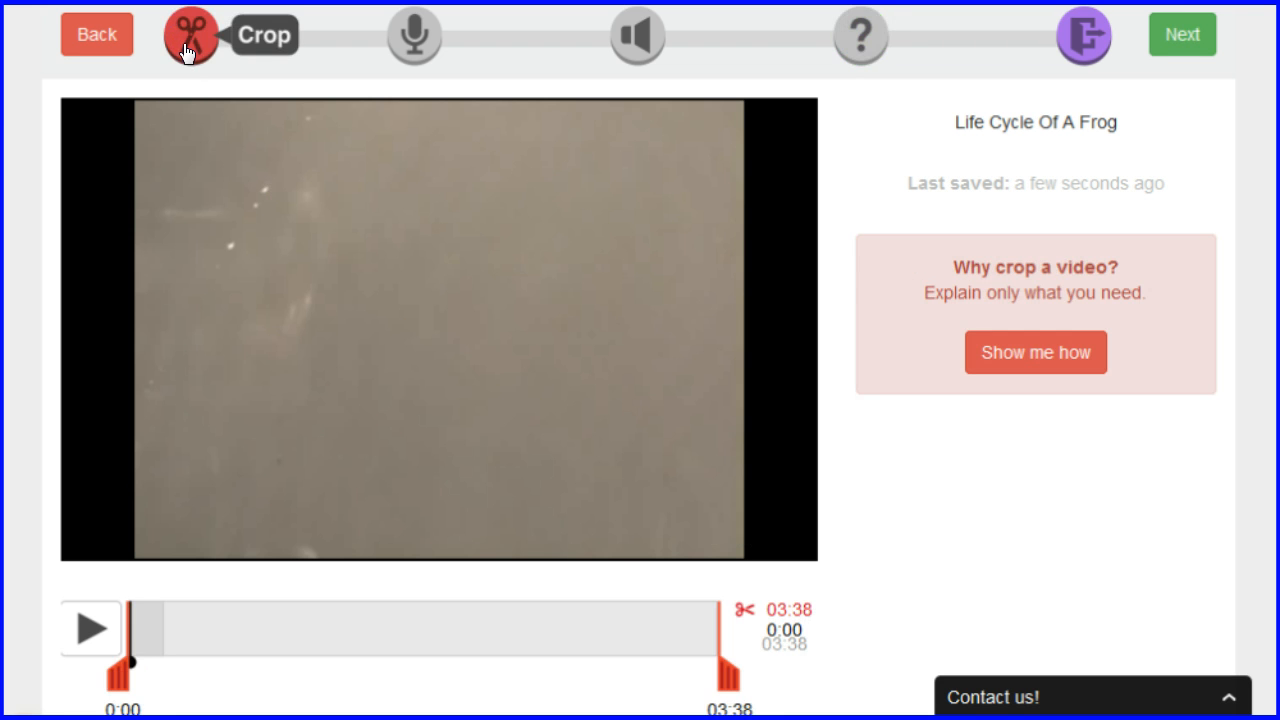
# Step: Play and skip through the video to about 0:48, and crop its end to 01:46
pyautogui.click(89, 636)
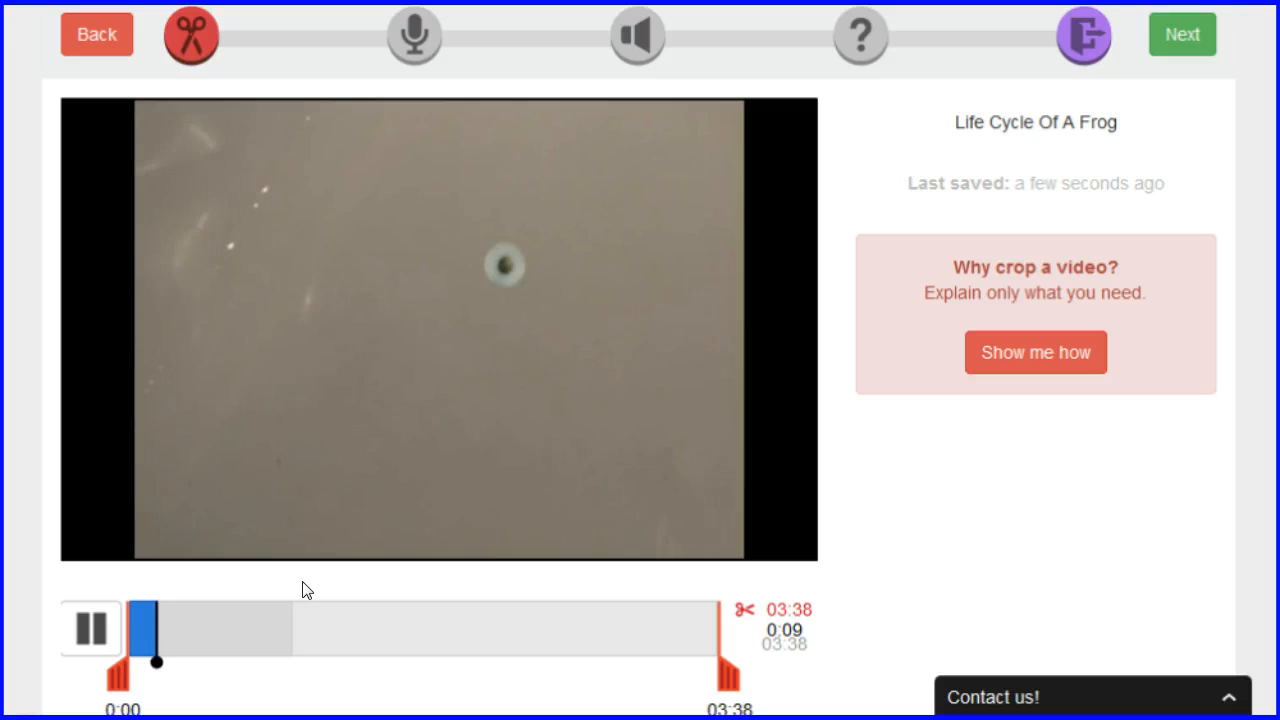
pyautogui.click(186, 660)
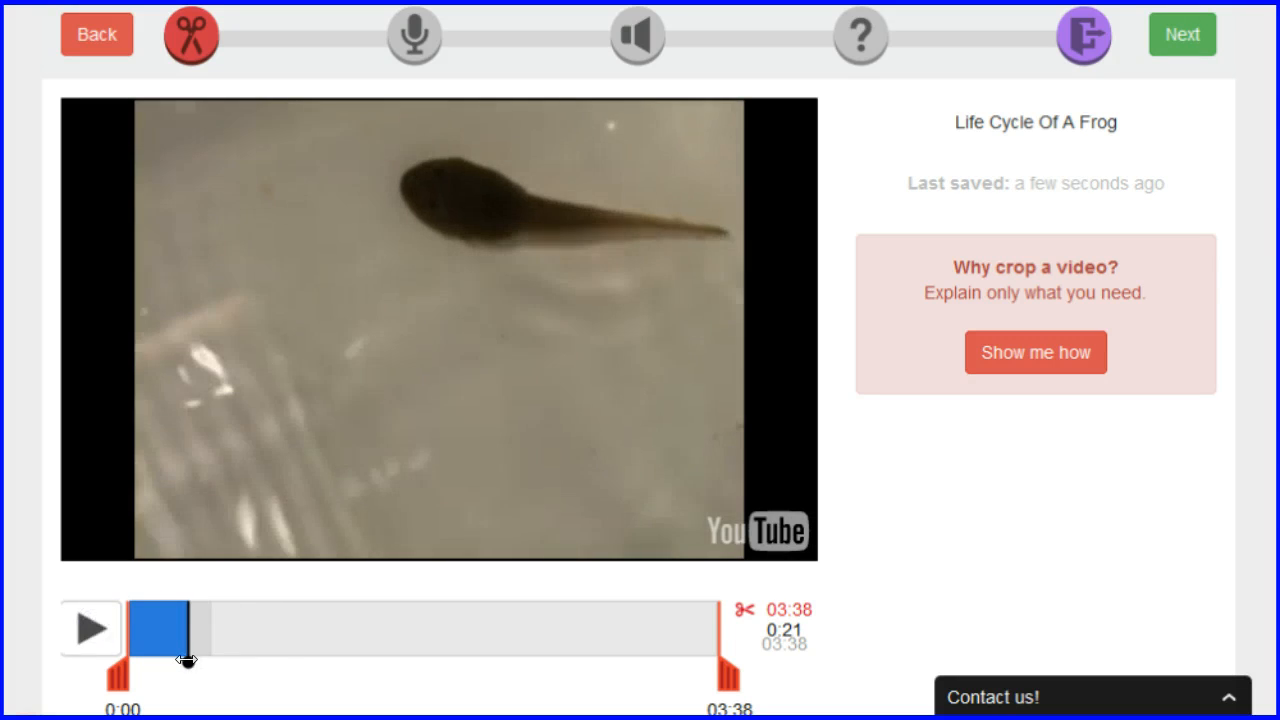
pyautogui.moveTo(188, 660); pyautogui.dragTo(233, 652)
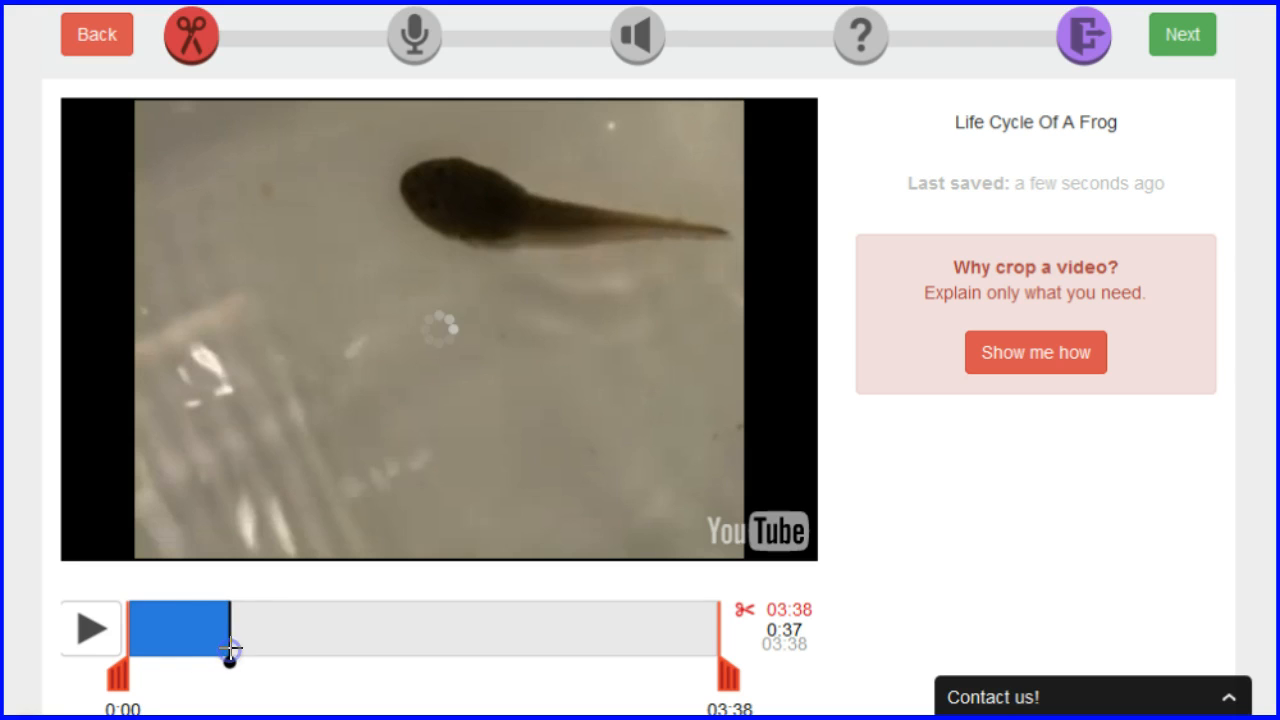
pyautogui.click(281, 624)
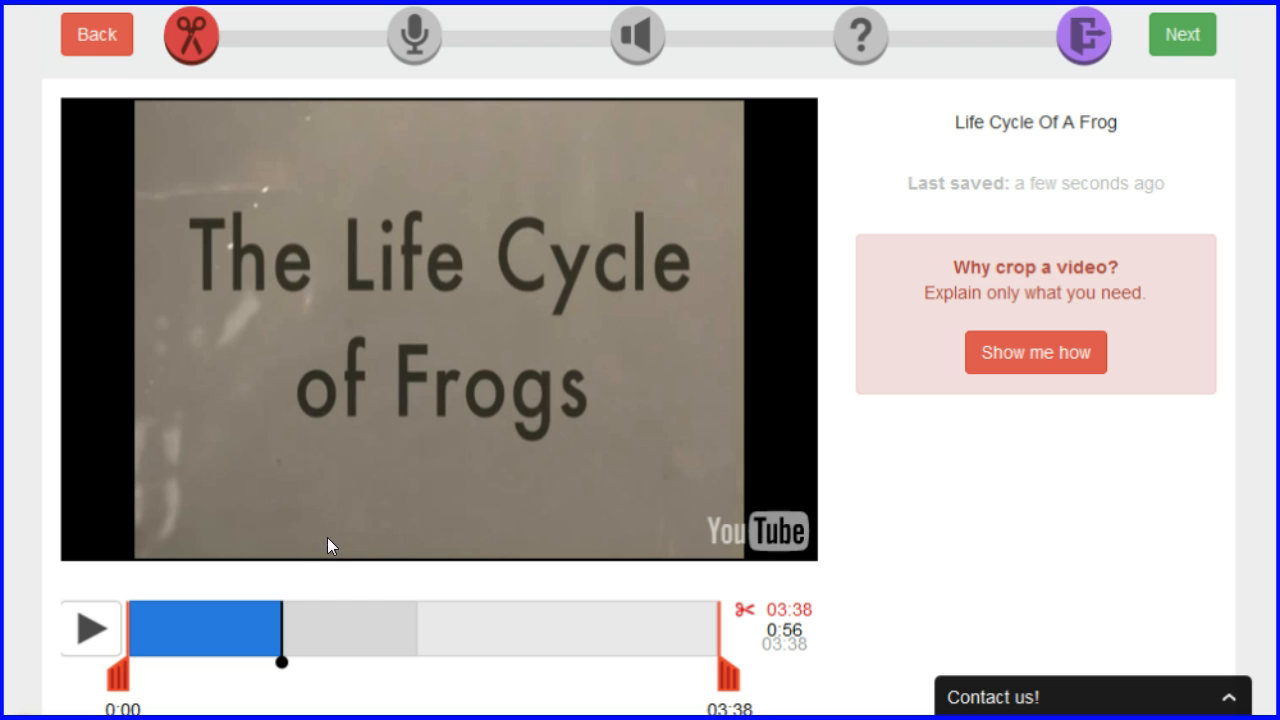
pyautogui.moveTo(281, 661); pyautogui.dragTo(259, 663)
pyautogui.moveTo(731, 672); pyautogui.dragTo(432, 668)
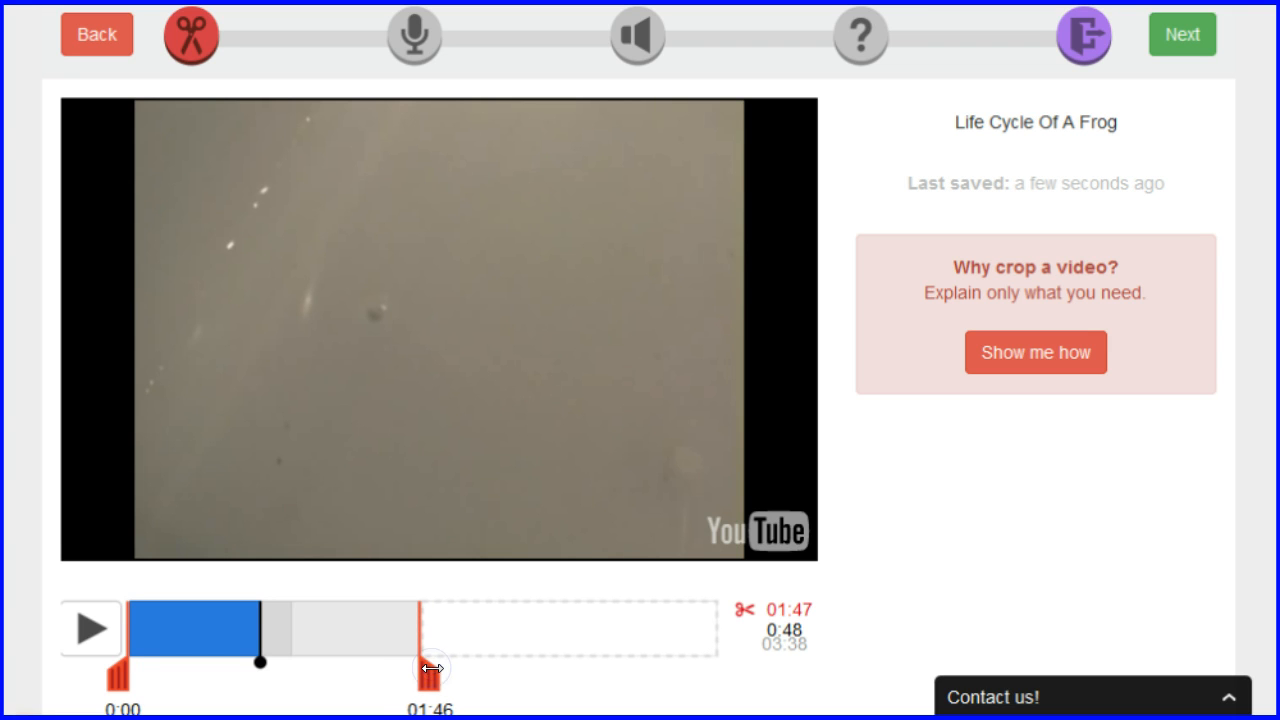
# Step: Go to the audio track stage and start recording, allowing camera and microphone access
pyautogui.click(418, 42)
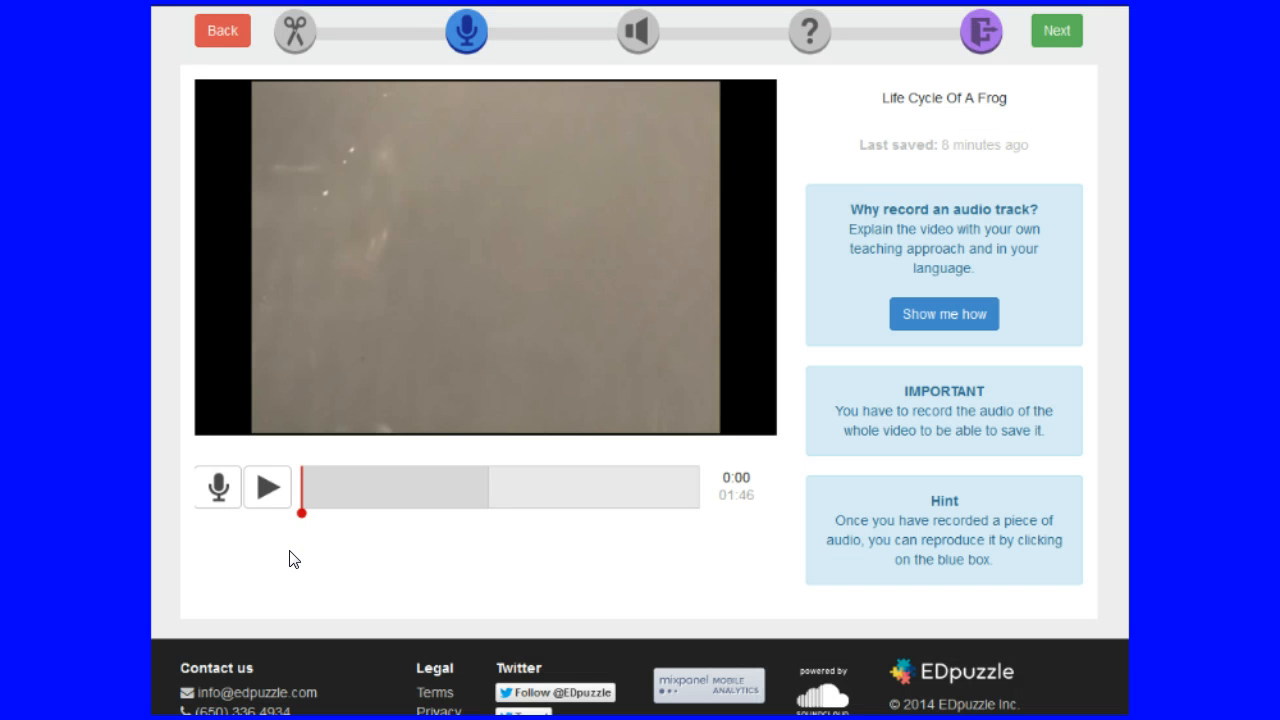
pyautogui.click(217, 490)
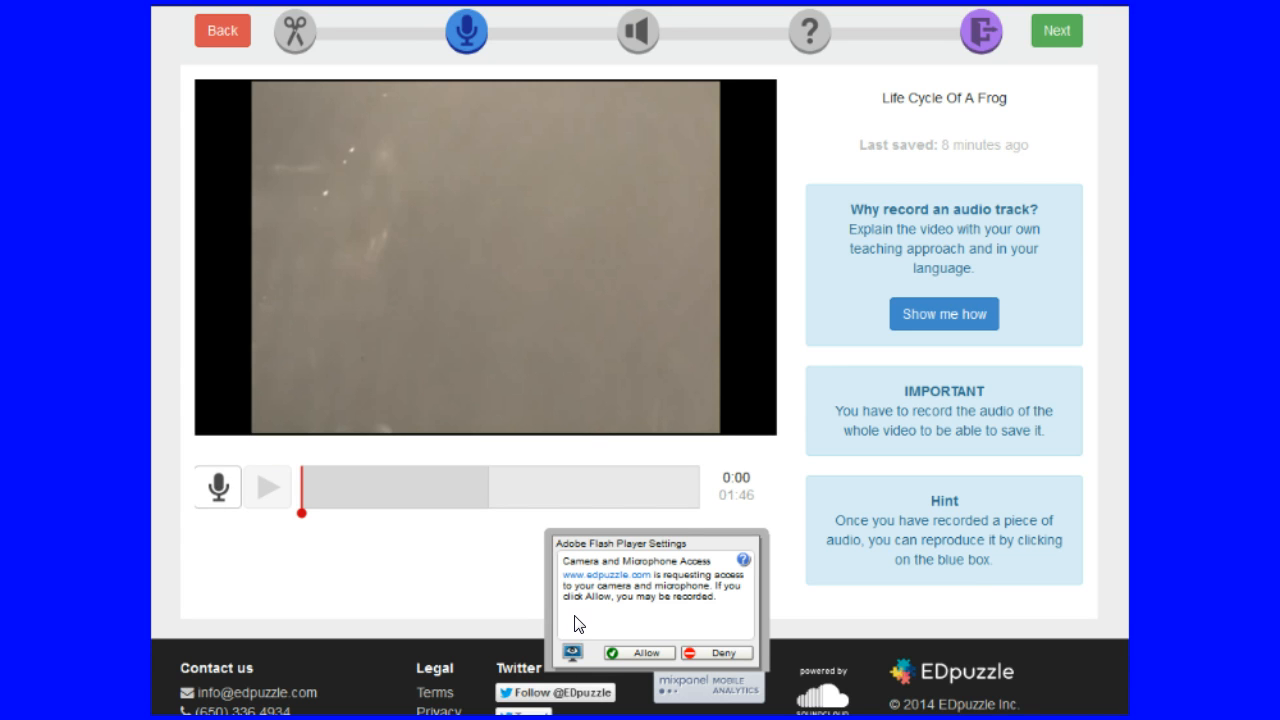
pyautogui.moveTo(684, 660)
pyautogui.mouseDown()
pyautogui.moveTo(634, 624)
pyautogui.moveTo(601, 640)
pyautogui.moveTo(605, 670)
pyautogui.moveTo(640, 683)
pyautogui.moveTo(670, 672)
pyautogui.moveTo(683, 638)
pyautogui.mouseUp()
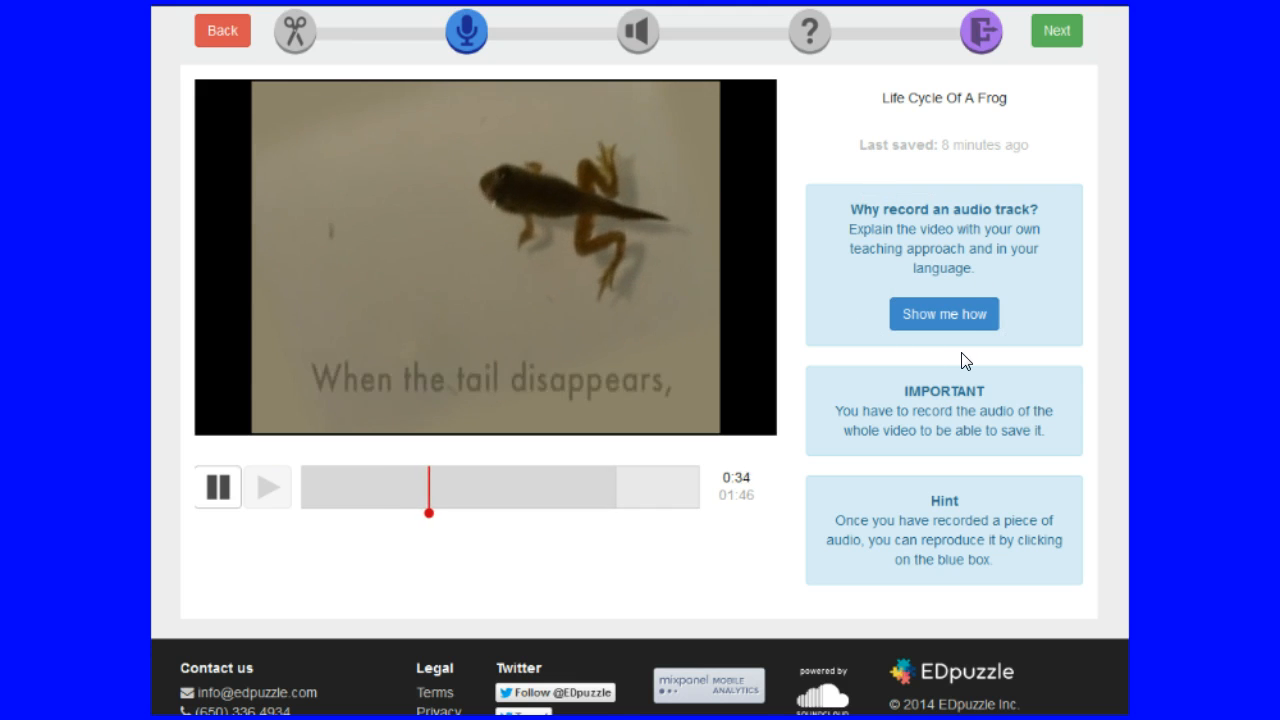
# Step: Read the notes on recording the whole video's audio and on replaying a recorded piece
pyautogui.click(922, 364)
pyautogui.moveTo(922, 364); pyautogui.dragTo(1068, 439)
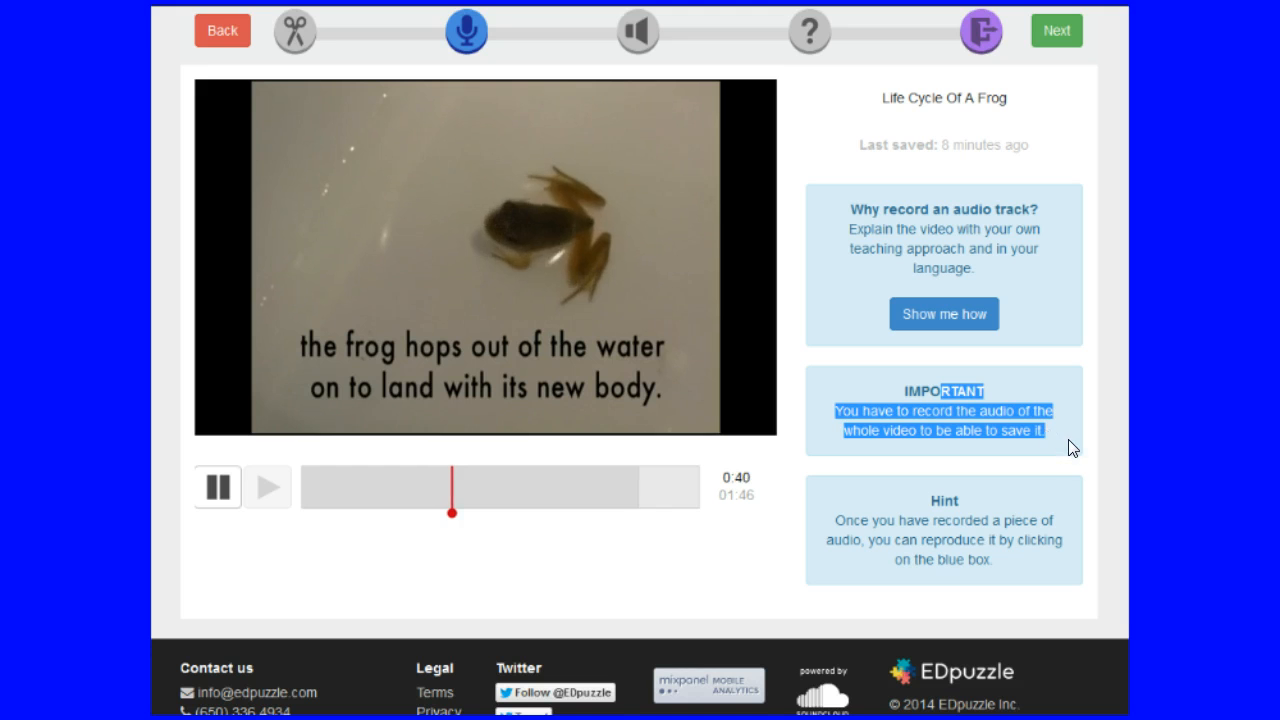
pyautogui.click(1068, 440)
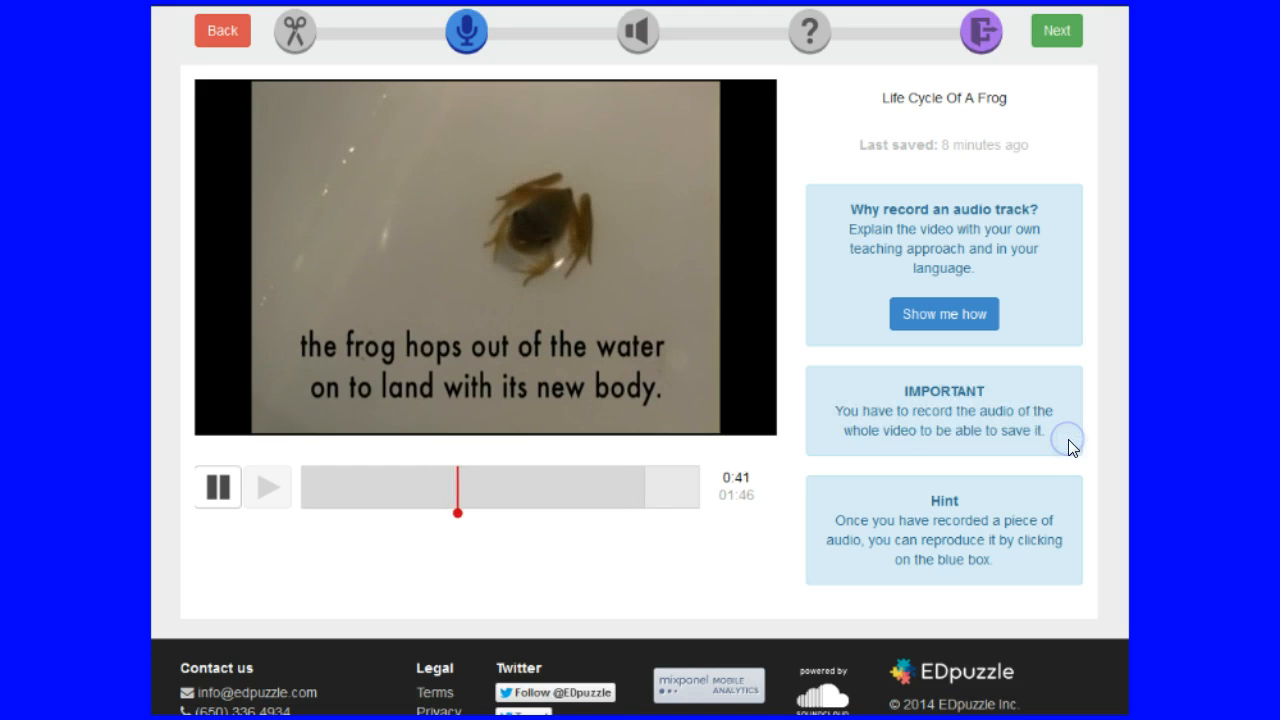
pyautogui.click(912, 496)
pyautogui.moveTo(912, 496); pyautogui.dragTo(1024, 560)
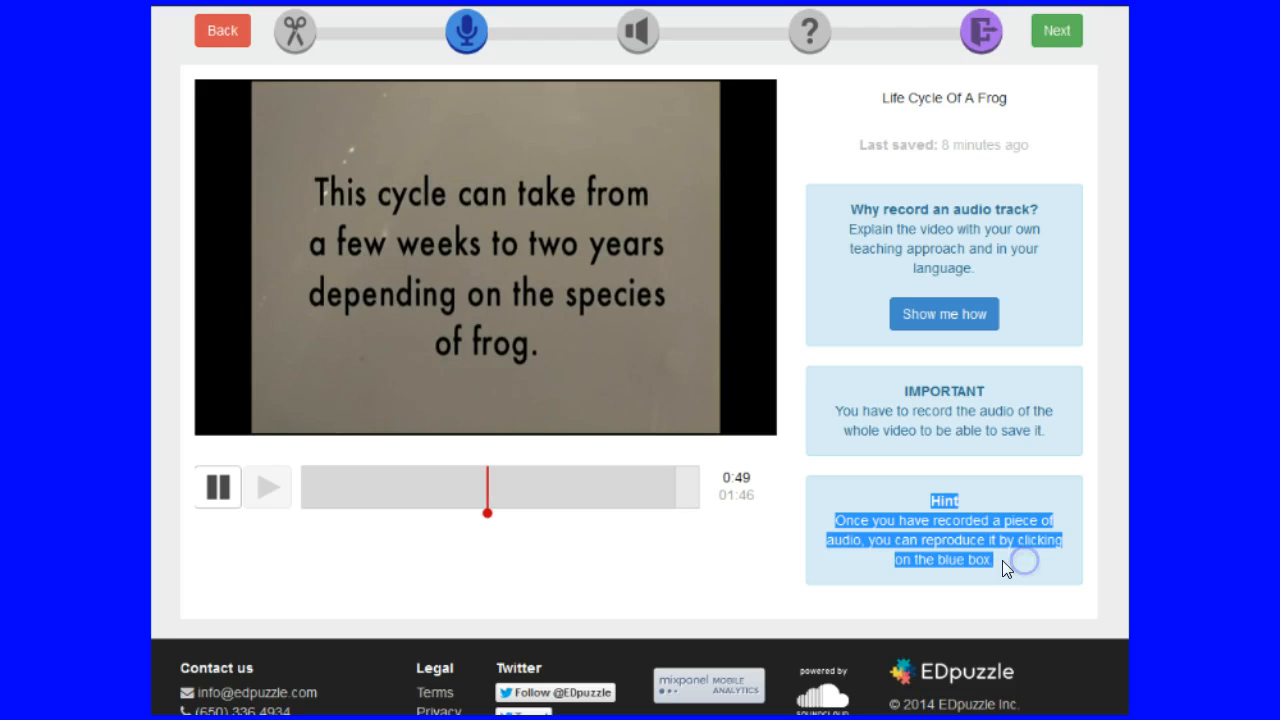
# Step: Stop the audio track recording at about 0:53 and play the recorded piece back
pyautogui.click(216, 478)
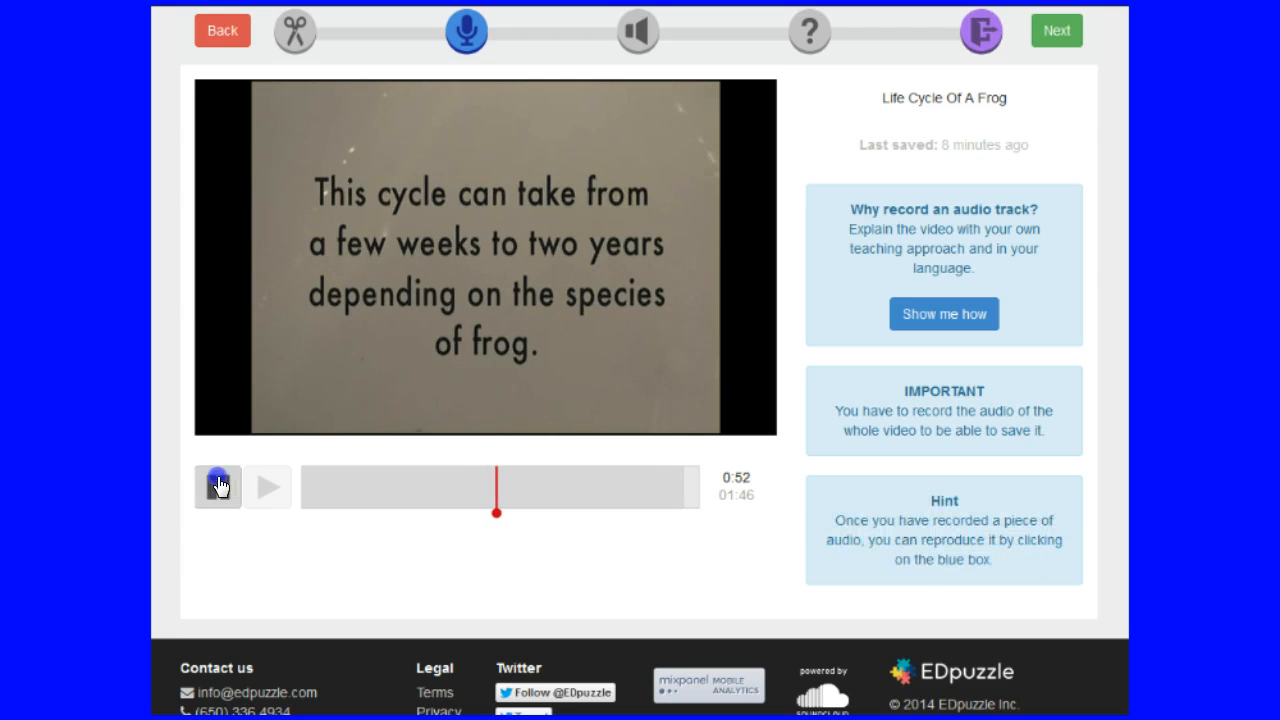
pyautogui.click(496, 519)
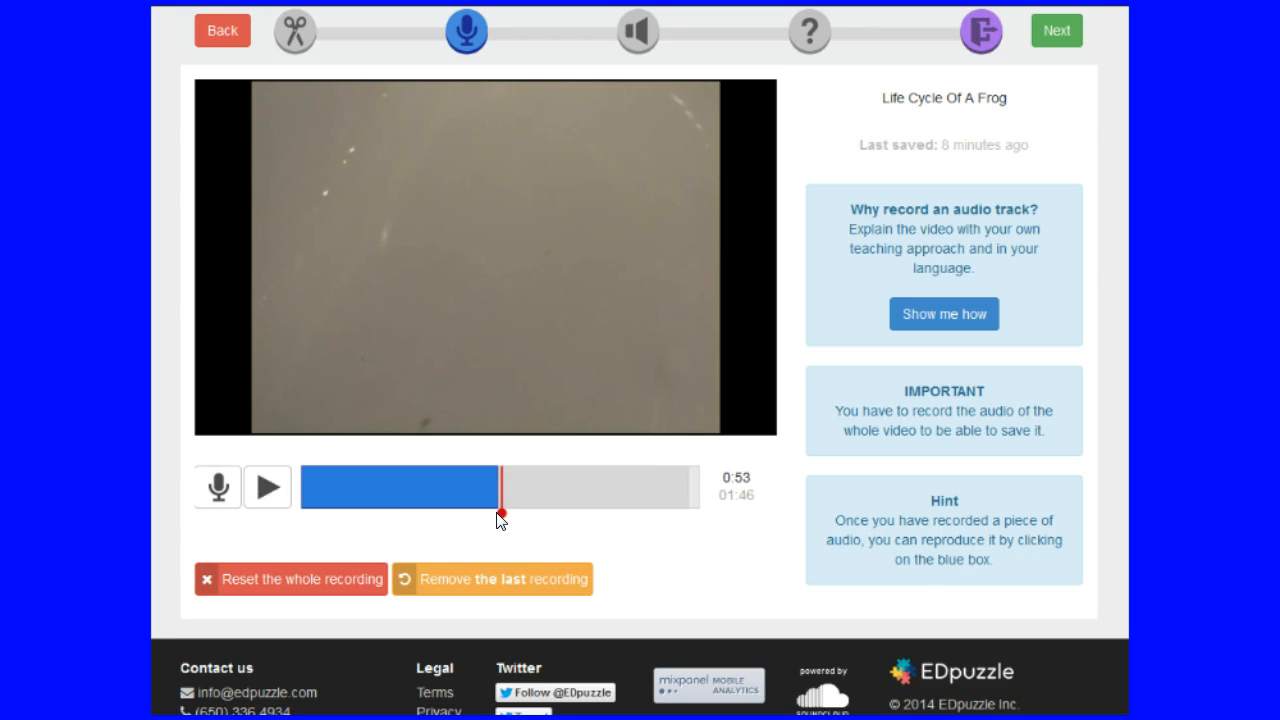
pyautogui.click(334, 489)
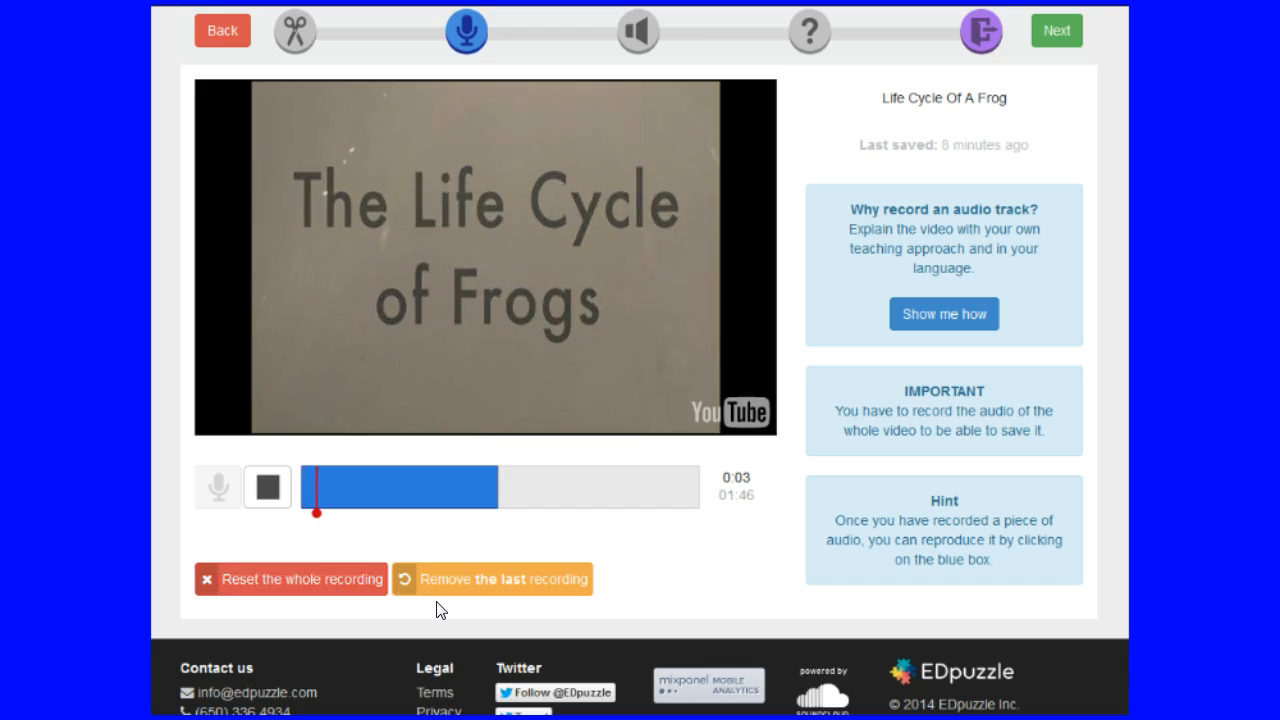
# Step: Read the warning about the incomplete audio track and continue to the audio notes stage, discarding the recording
pyautogui.click(1054, 34)
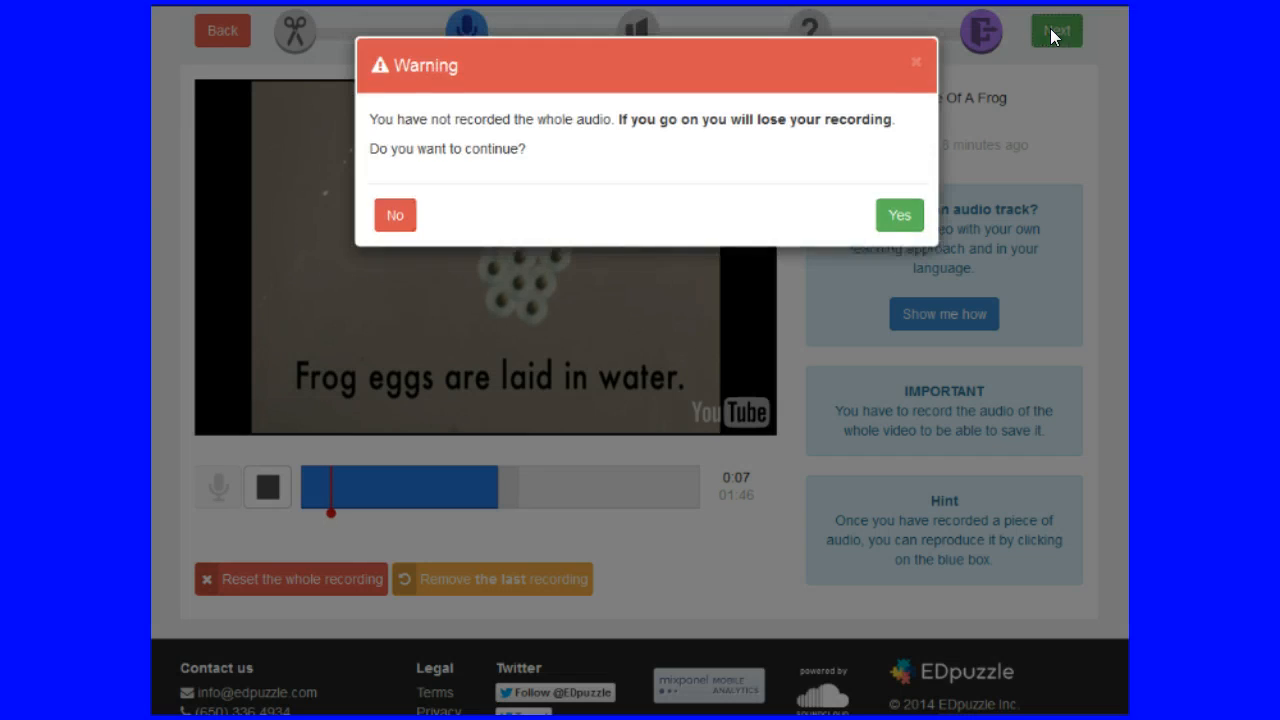
pyautogui.moveTo(538, 112); pyautogui.dragTo(747, 117)
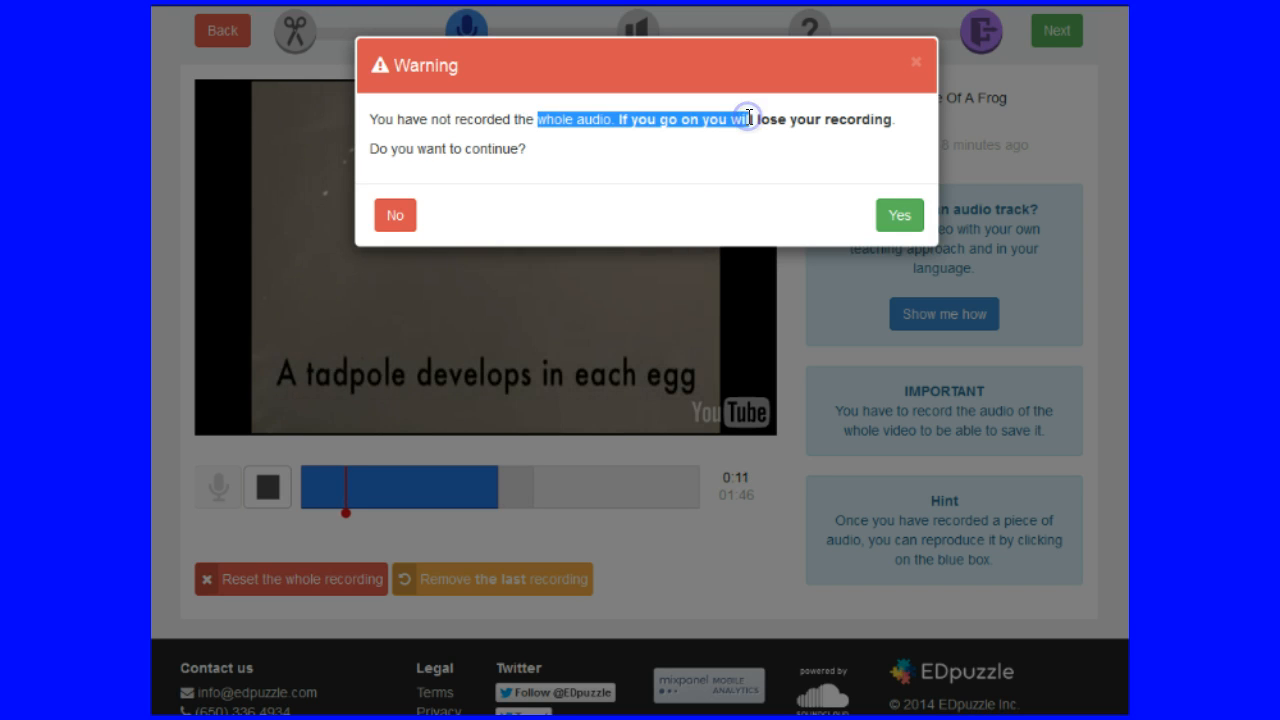
pyautogui.click(655, 162)
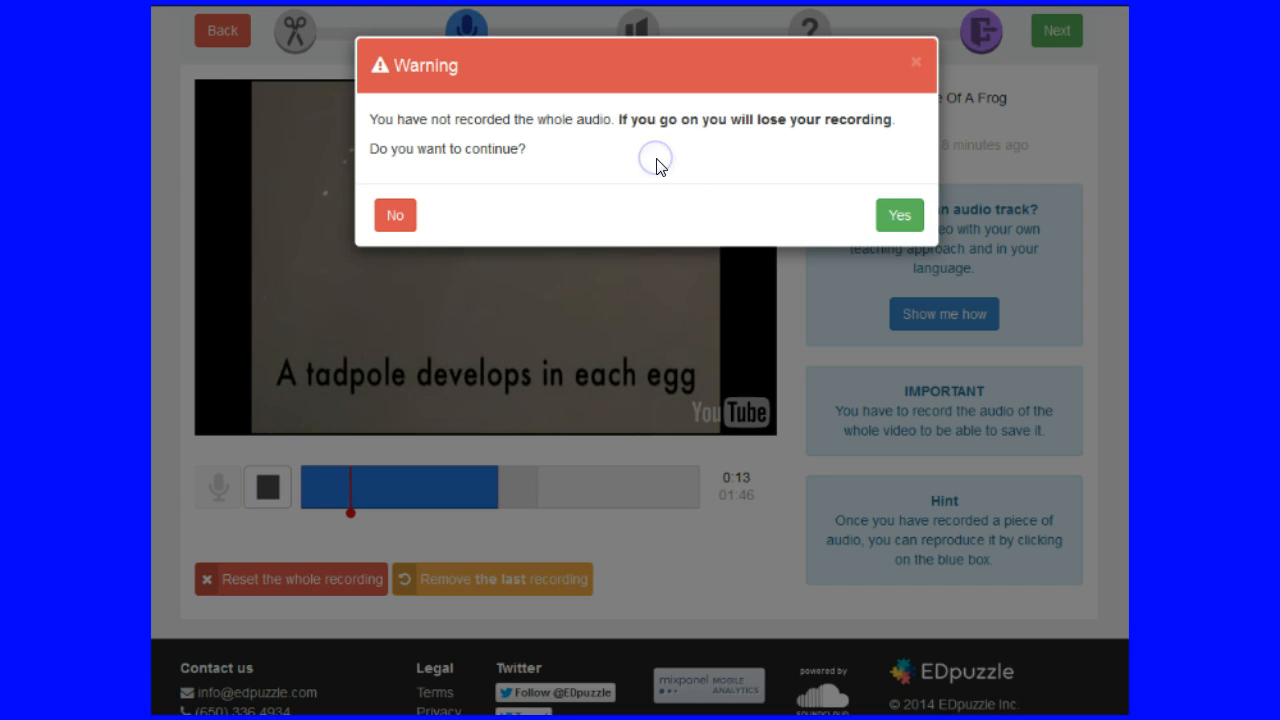
pyautogui.click(897, 226)
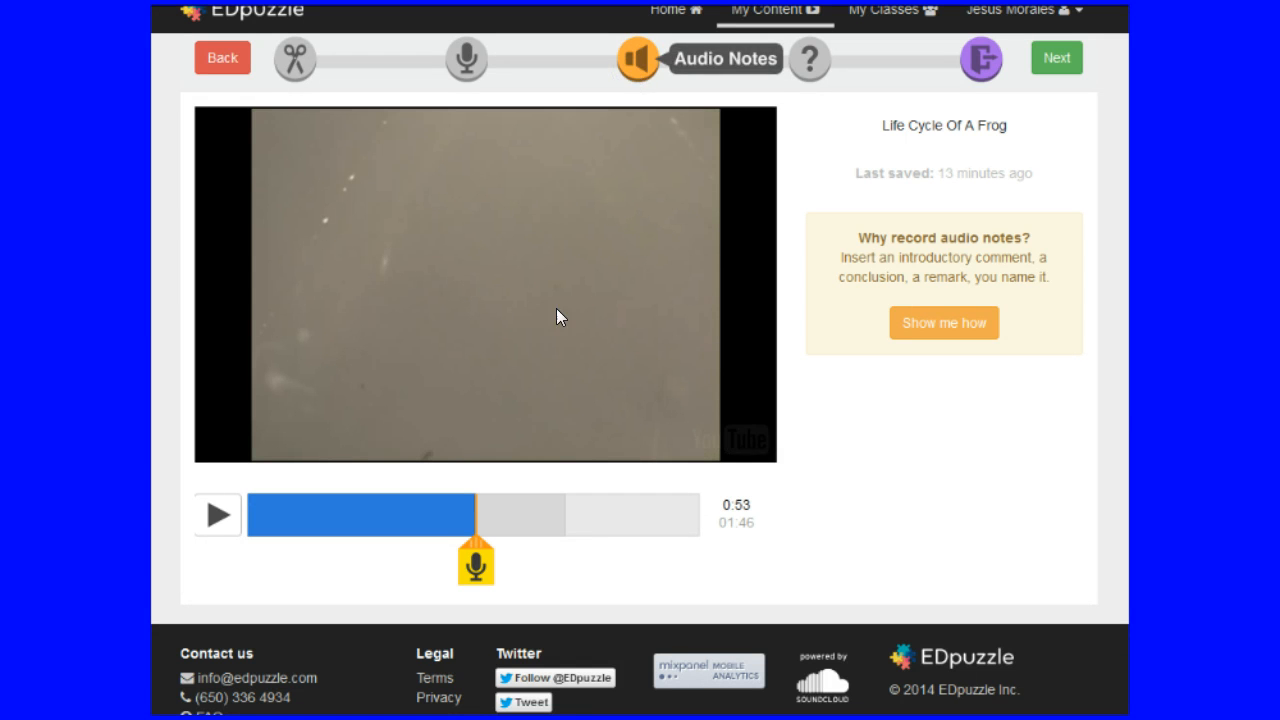
# Step: Record and play back a trial audio note at 0:53, and delete it
pyautogui.click(476, 578)
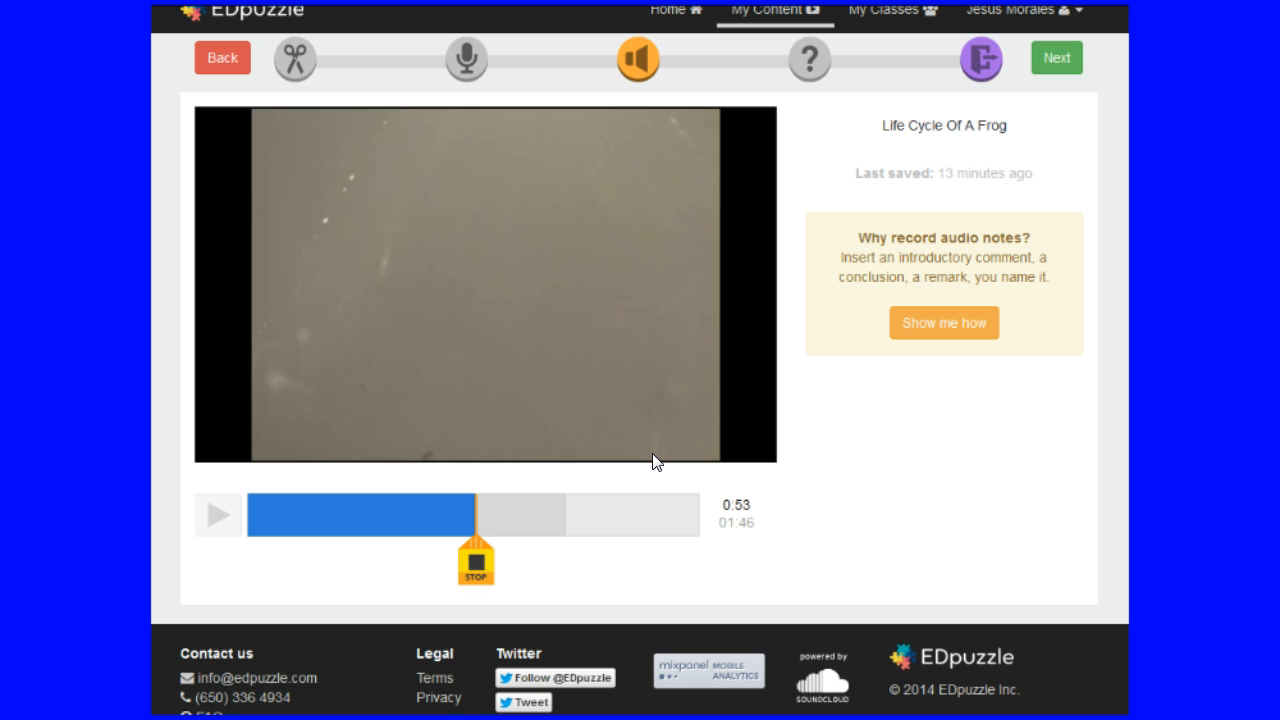
pyautogui.click(477, 568)
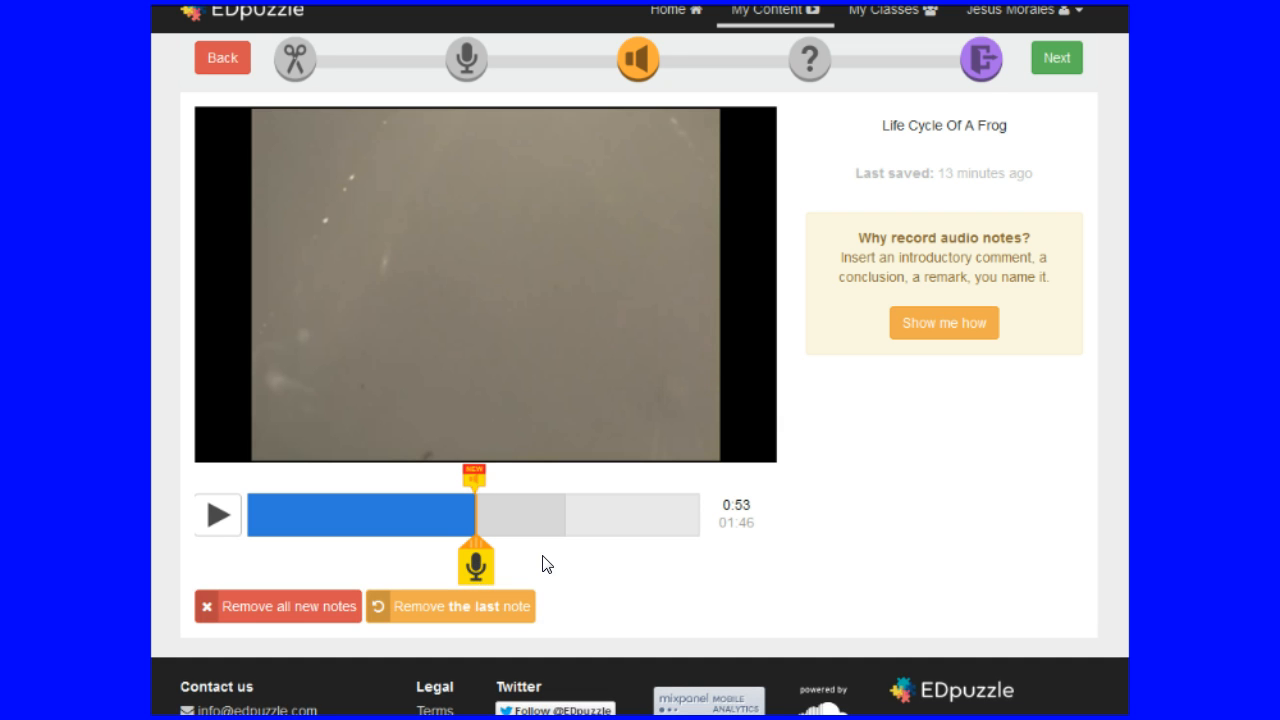
pyautogui.click(474, 484)
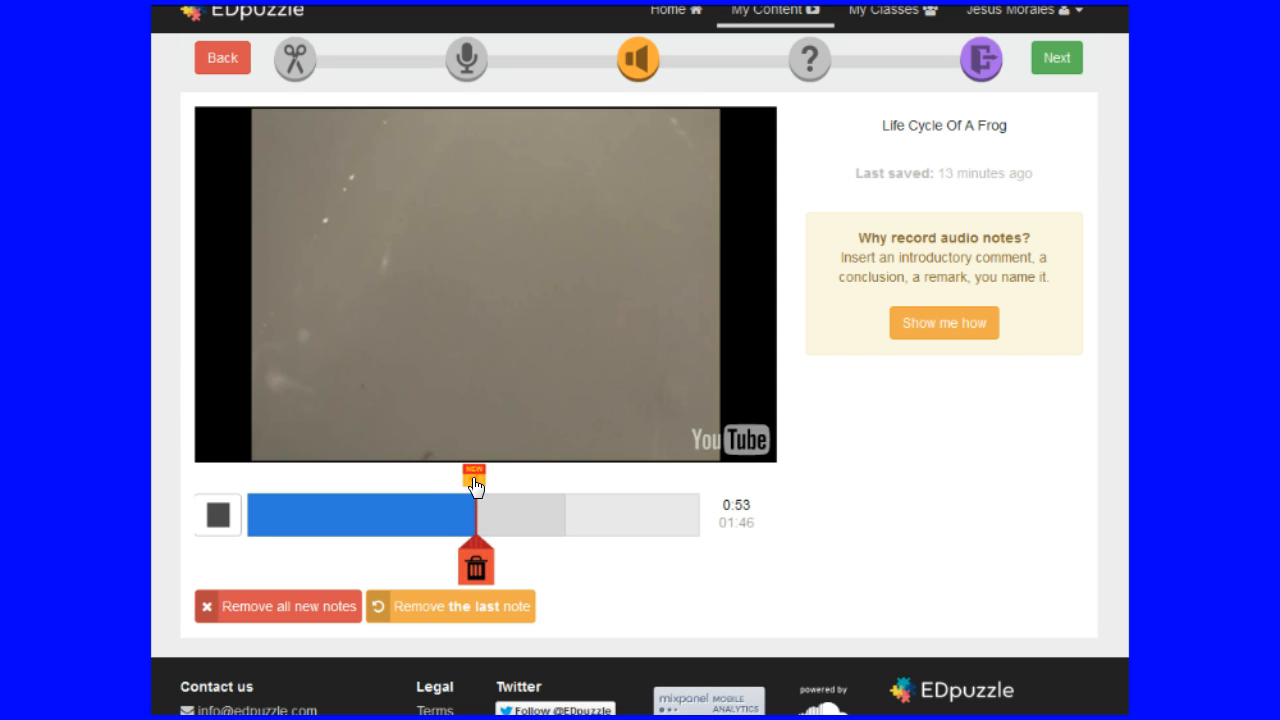
pyautogui.click(475, 571)
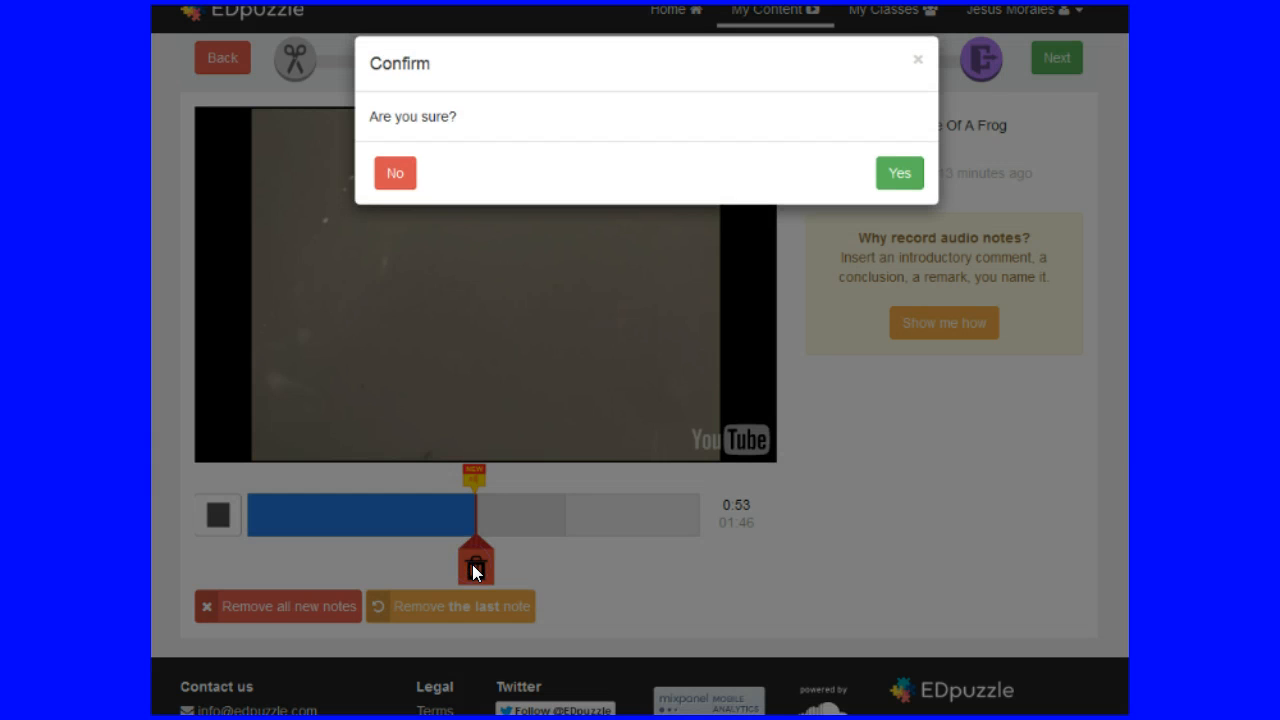
pyautogui.click(893, 170)
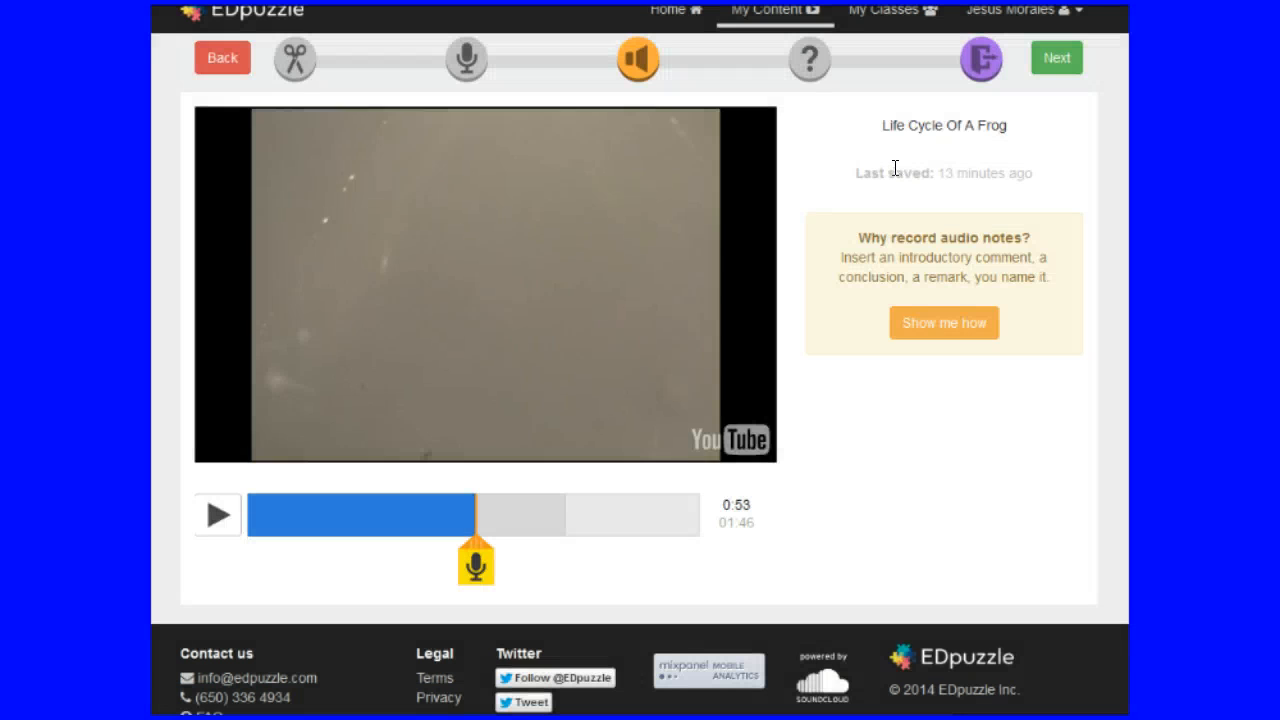
# Step: Record short audio notes at 0:10, 0:42 and 01:19, and move the playback position to 01:39
pyautogui.click(294, 518)
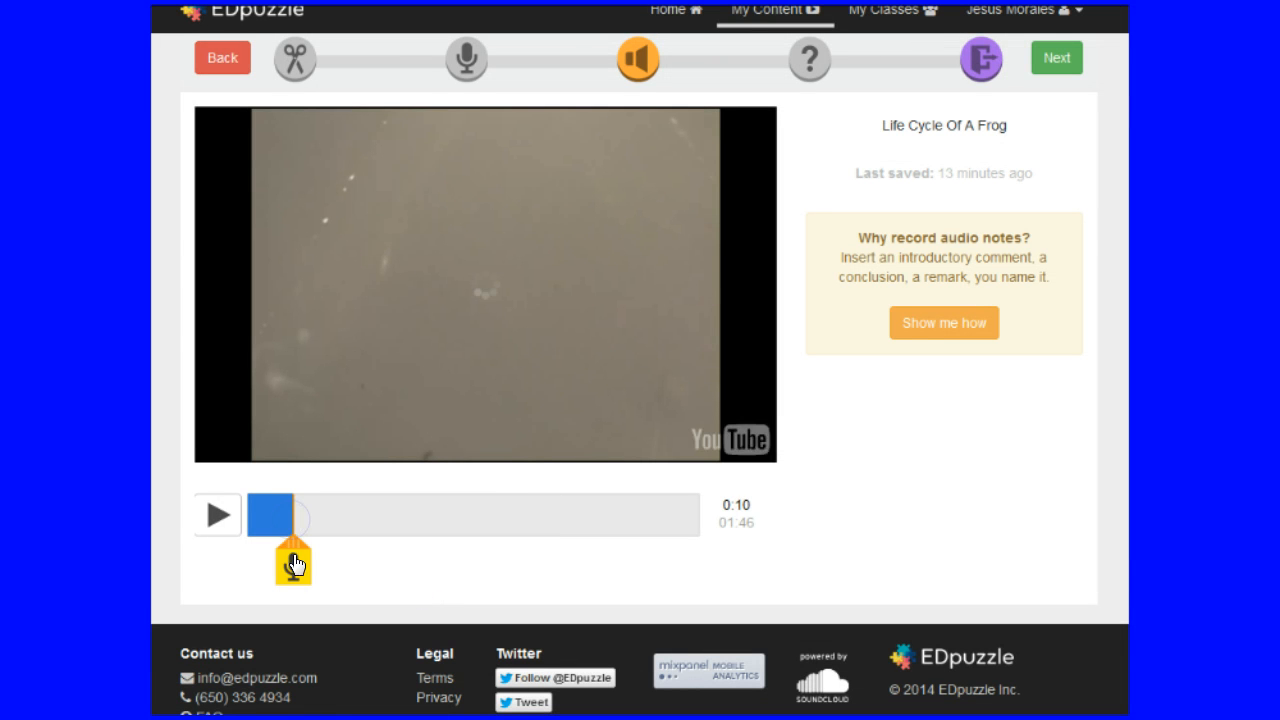
pyautogui.click(294, 565)
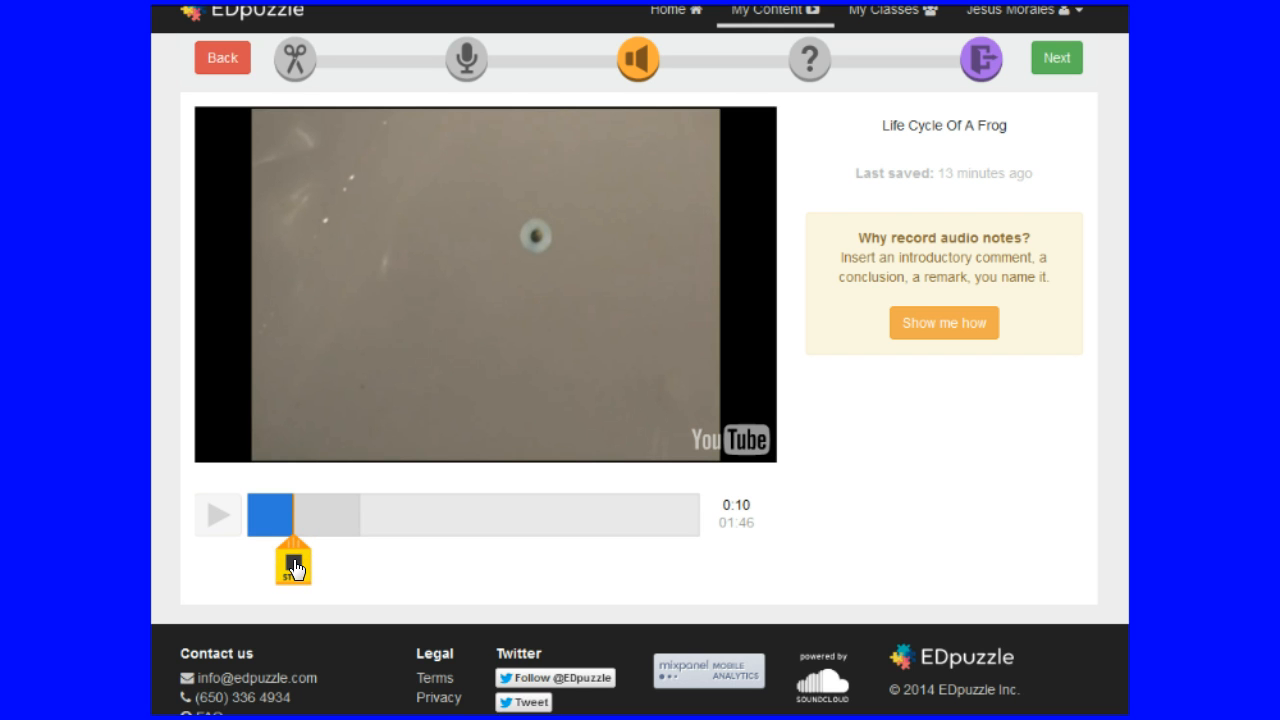
pyautogui.click(294, 566)
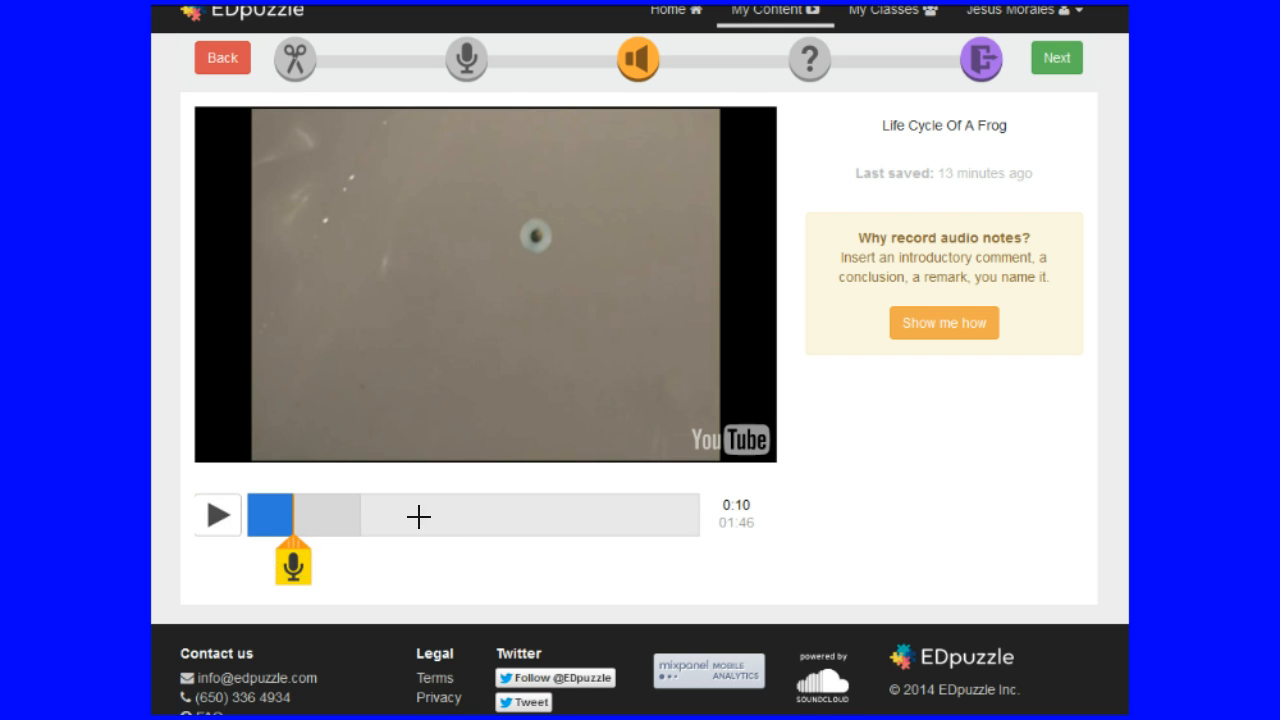
pyautogui.click(430, 516)
pyautogui.click(432, 566)
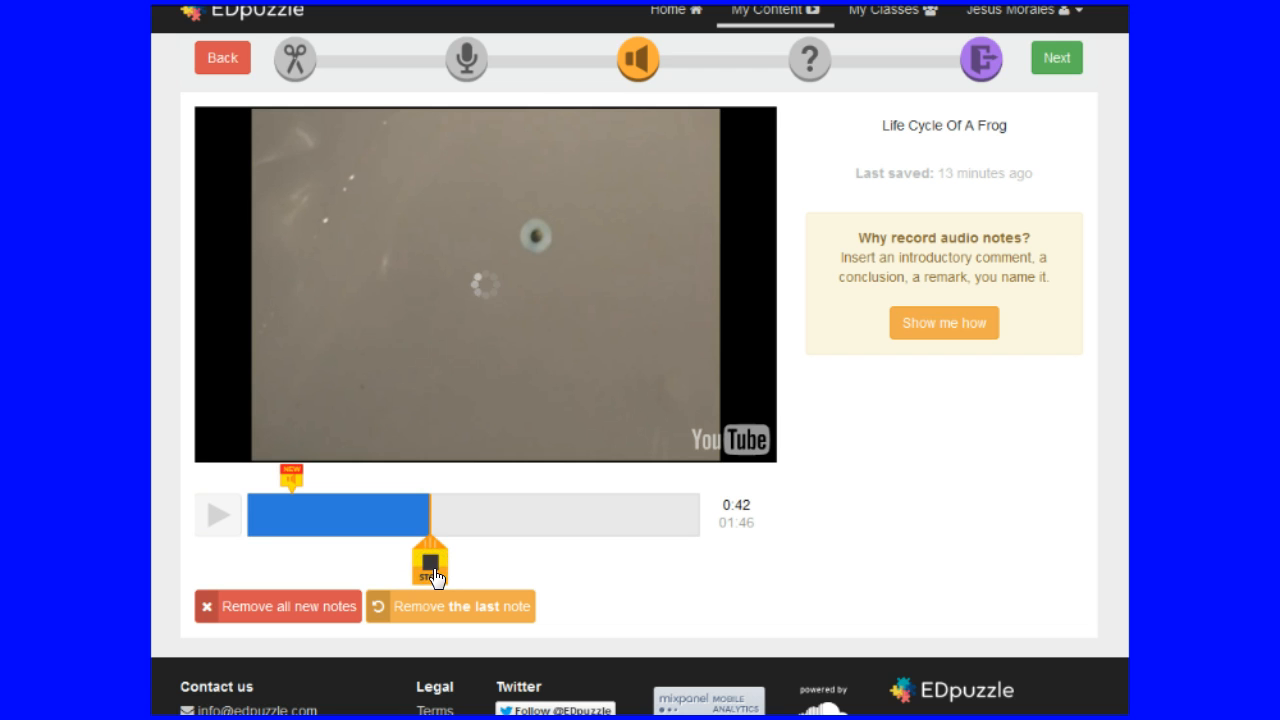
pyautogui.click(431, 566)
pyautogui.click(582, 510)
pyautogui.click(584, 564)
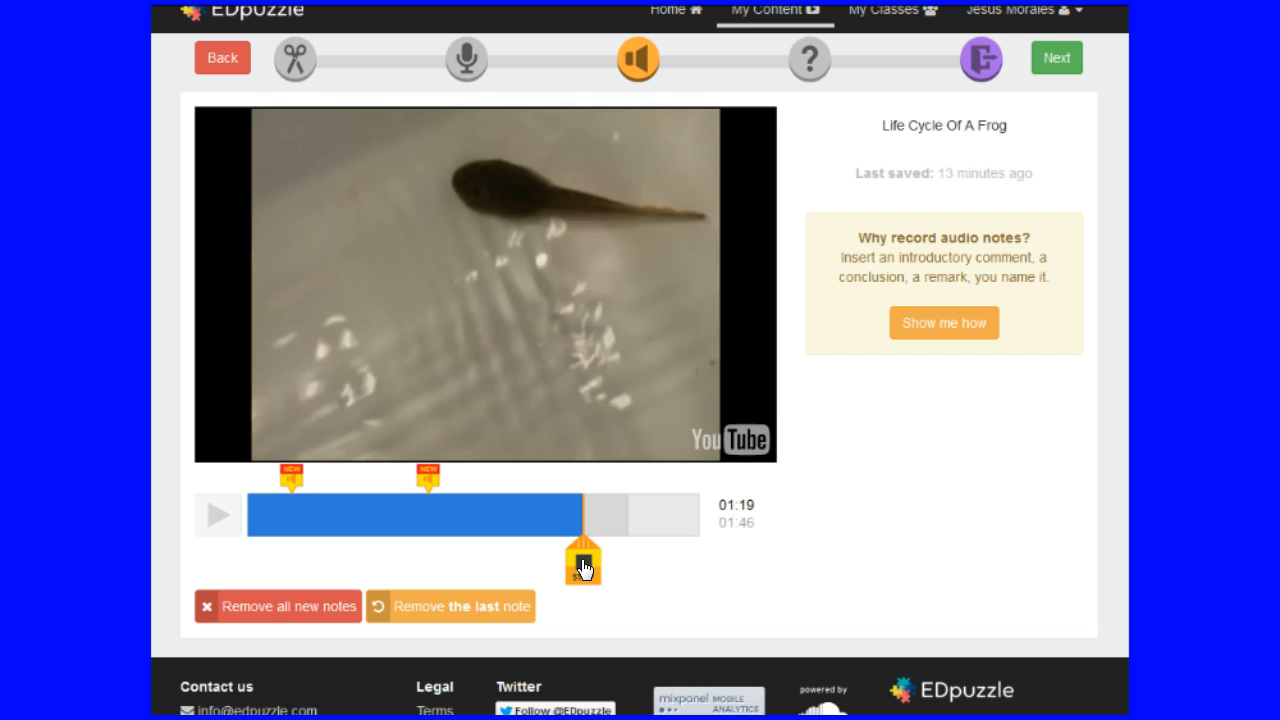
pyautogui.click(584, 567)
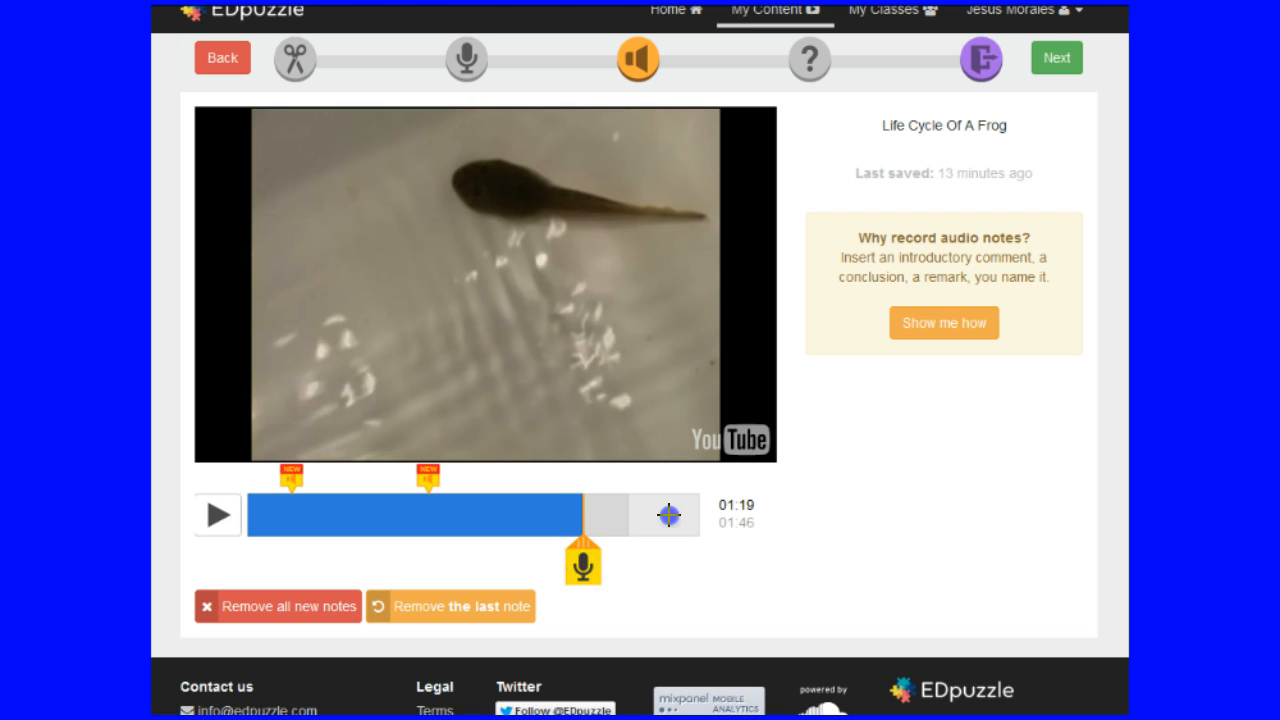
pyautogui.click(670, 514)
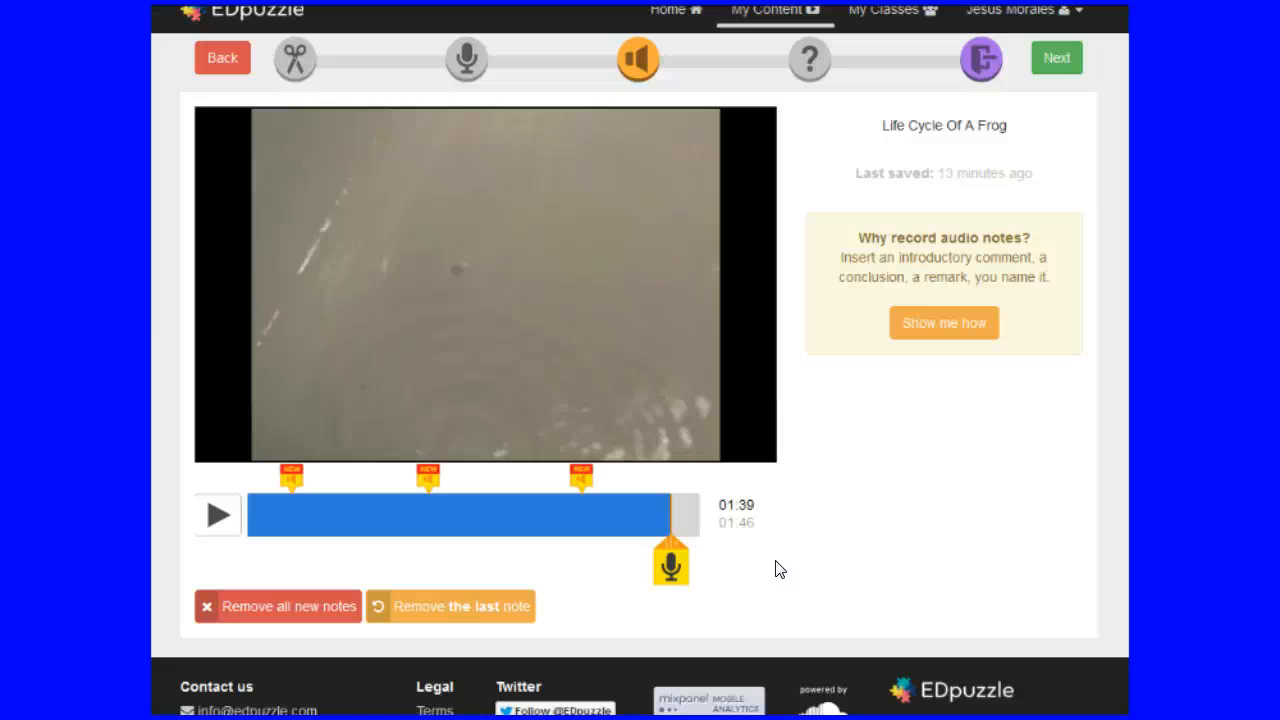
# Step: Go to the quiz questions stage, move the playback position to 0:29 and start a new question there
pyautogui.click(810, 62)
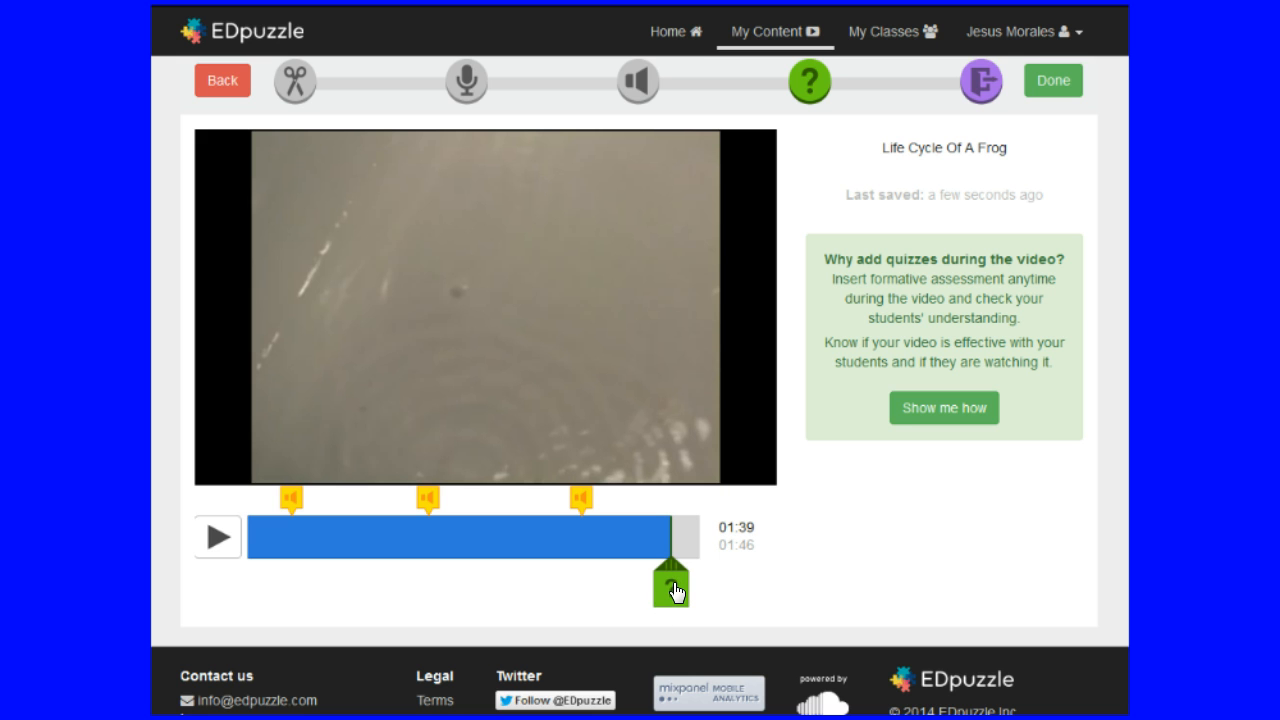
pyautogui.moveTo(671, 568)
pyautogui.mouseDown()
pyautogui.moveTo(280, 546)
pyautogui.moveTo(371, 558)
pyautogui.mouseUp()
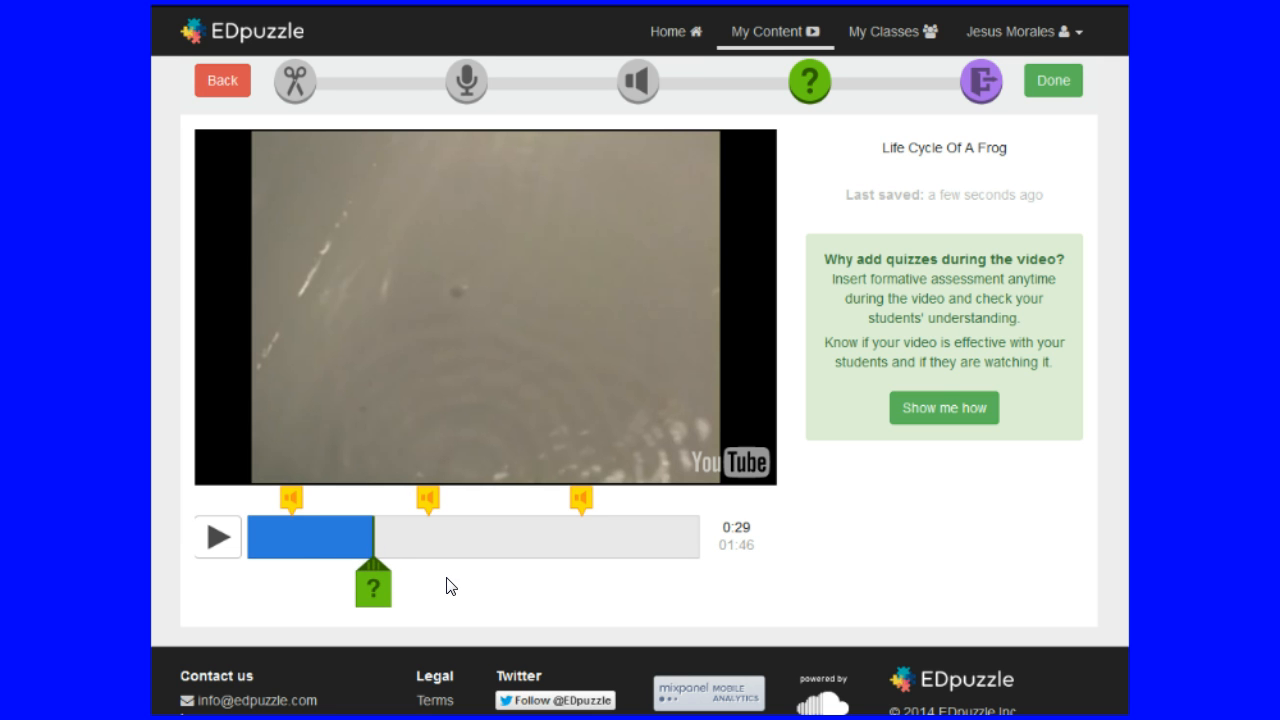
pyautogui.click(372, 590)
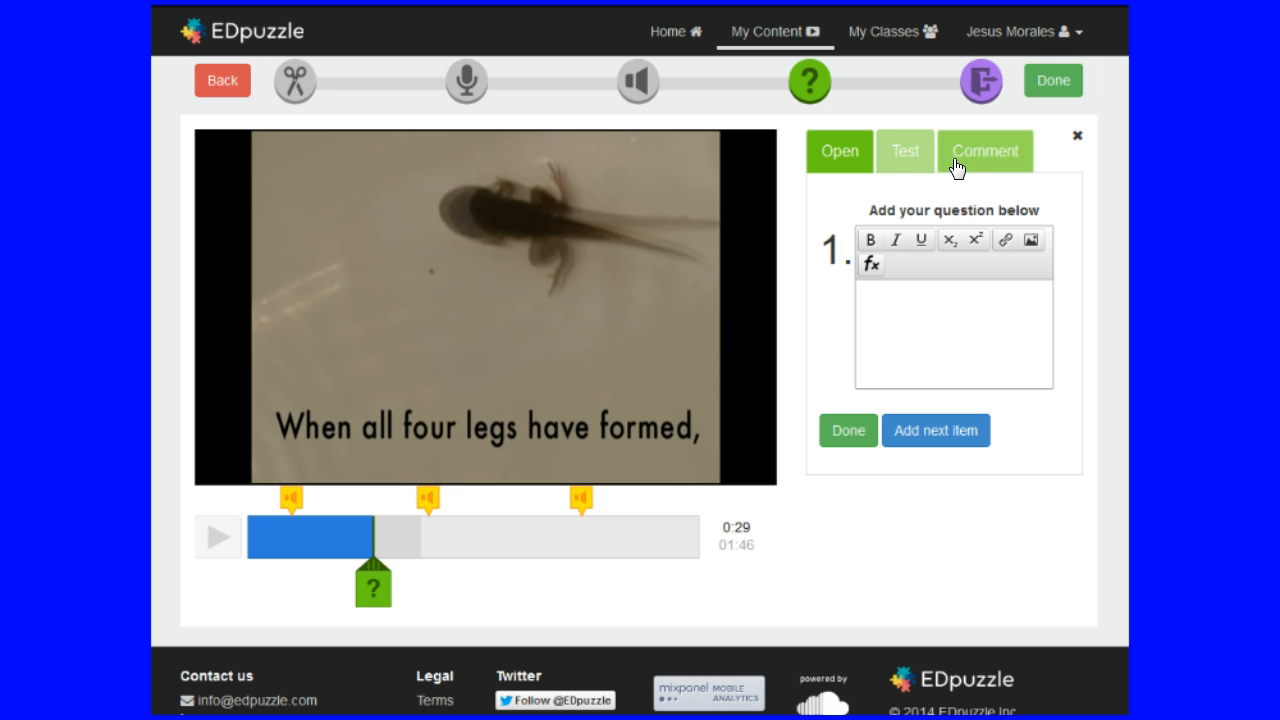
# Step: Write the open question "Why do frogs lay so many eggs?" at 0:29 and save it
pyautogui.click(847, 170)
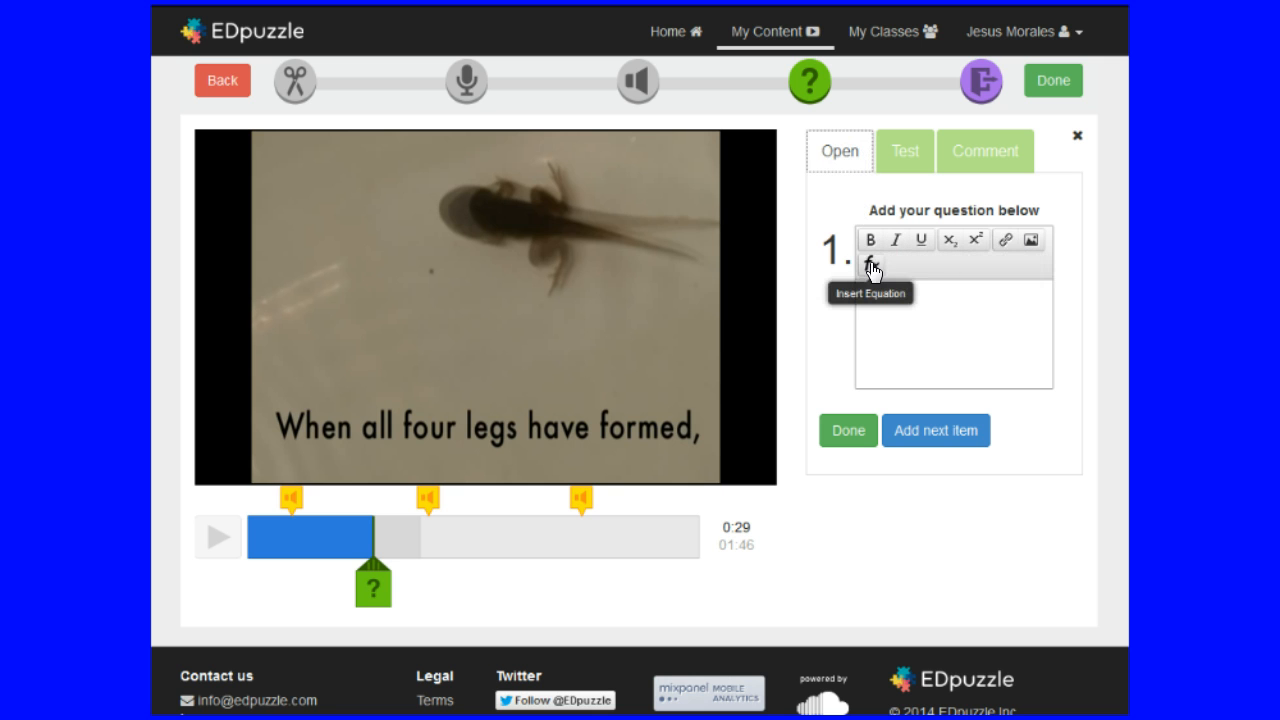
pyautogui.click(889, 311)
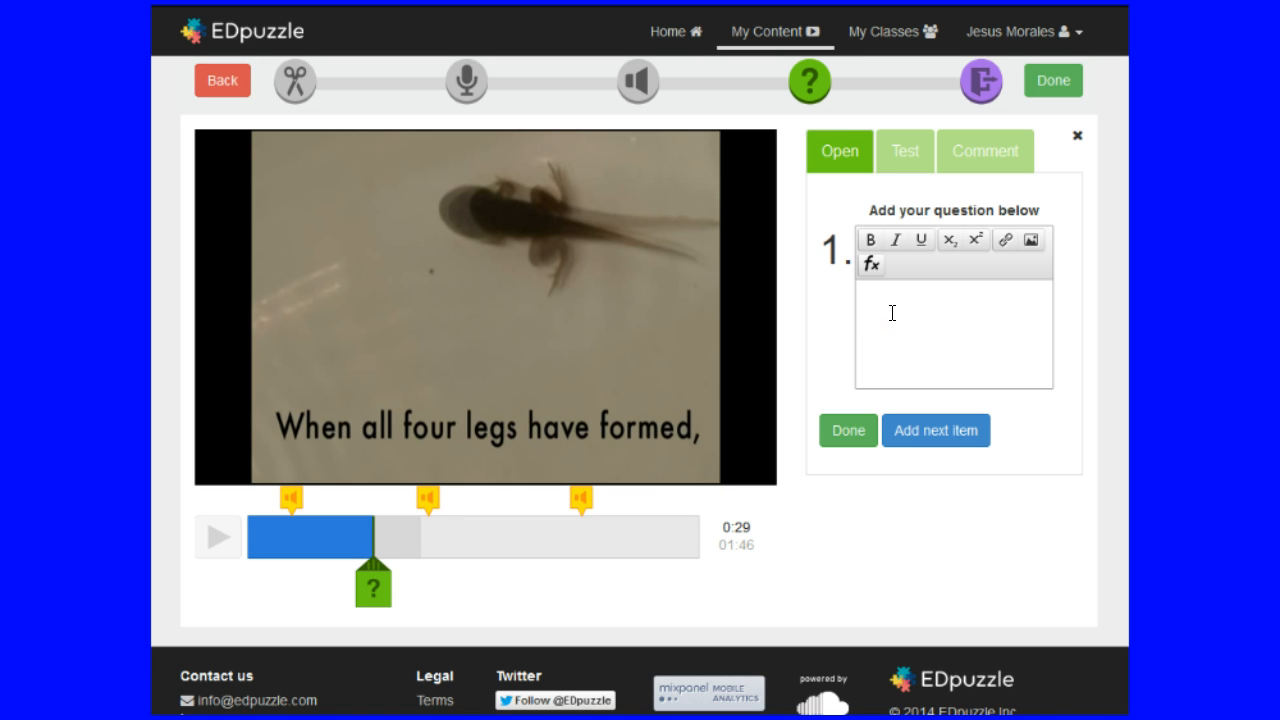
pyautogui.write('Why do fr')
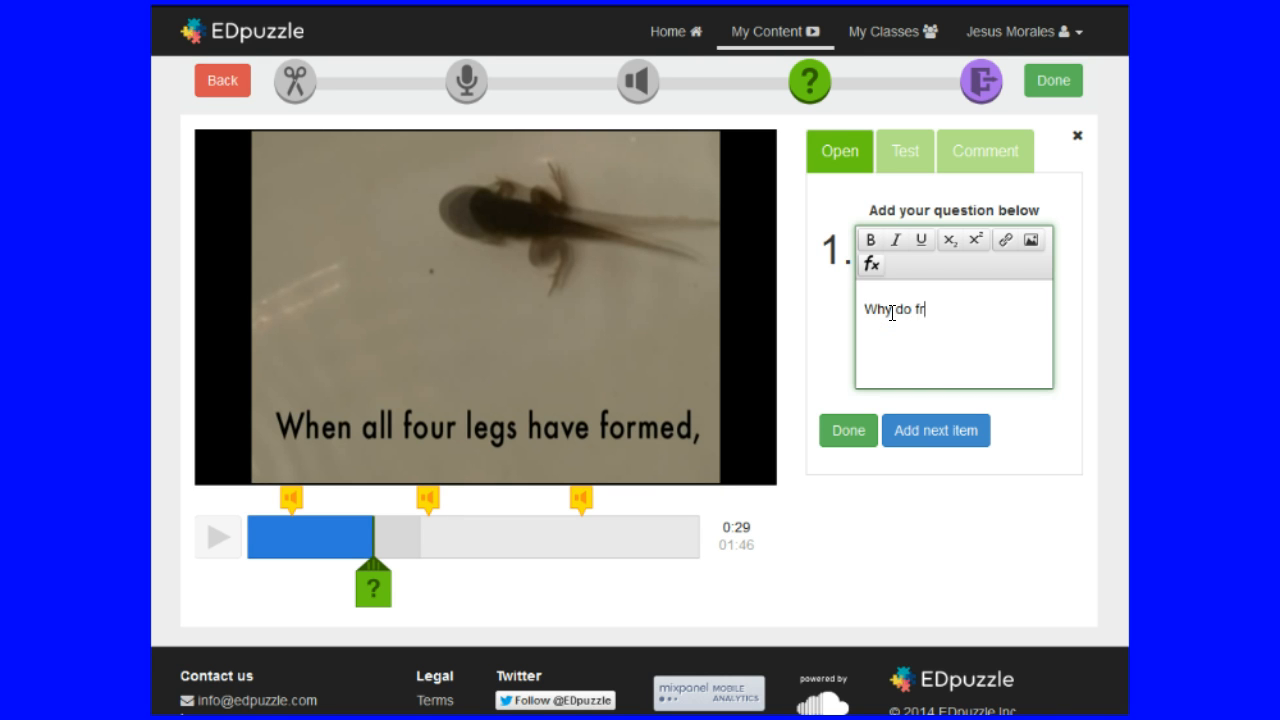
pyautogui.write('ogs lay so many eggs?')
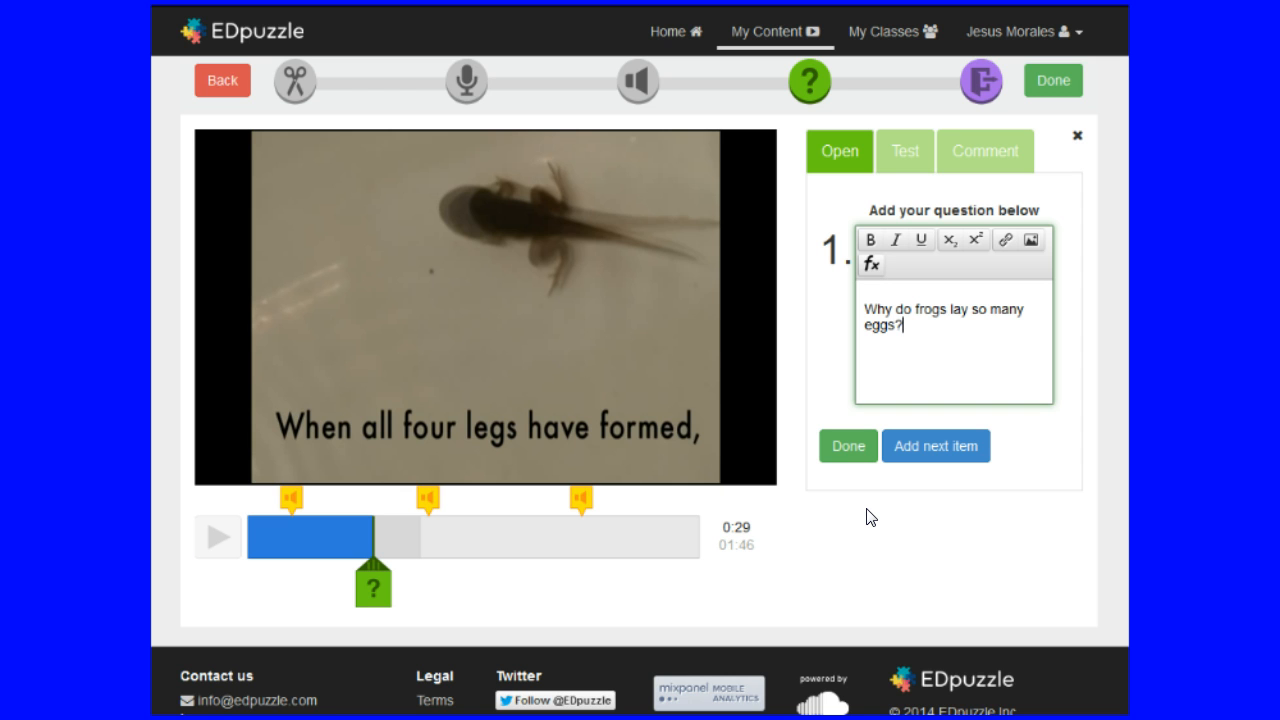
pyautogui.click(849, 447)
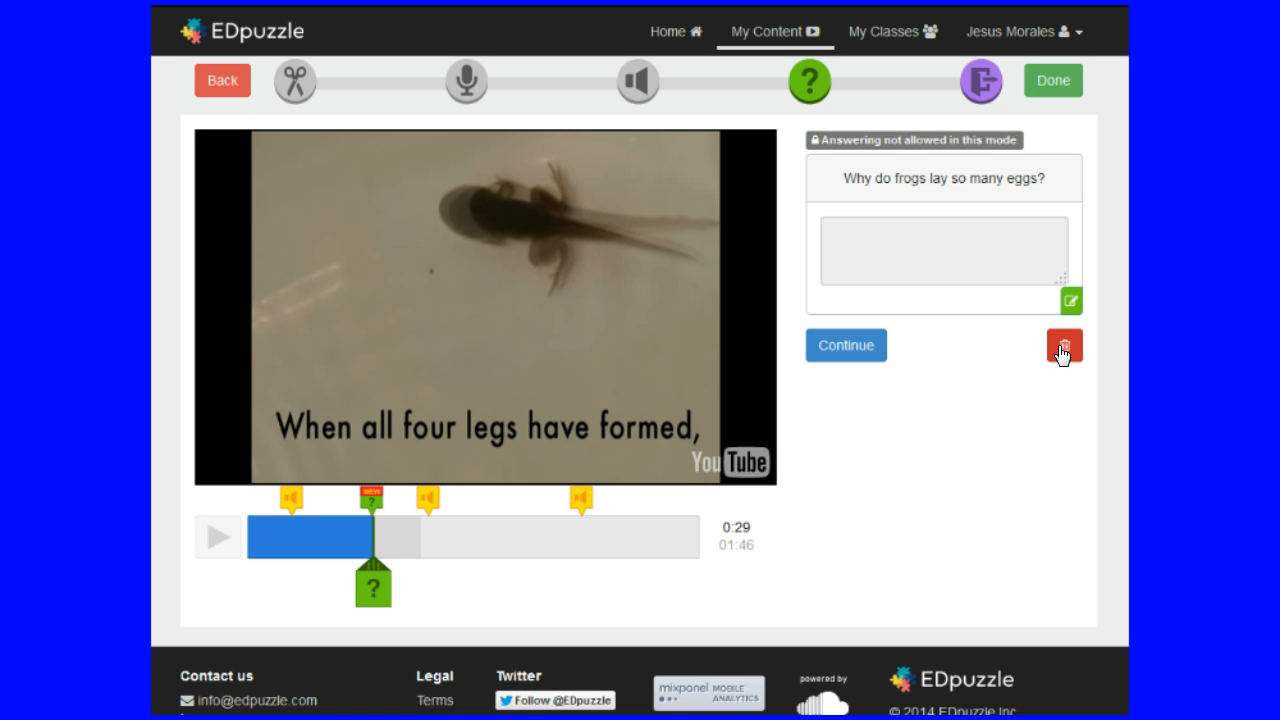
# Step: Reopen the open question for editing, save it and continue playing the video
pyautogui.click(1071, 301)
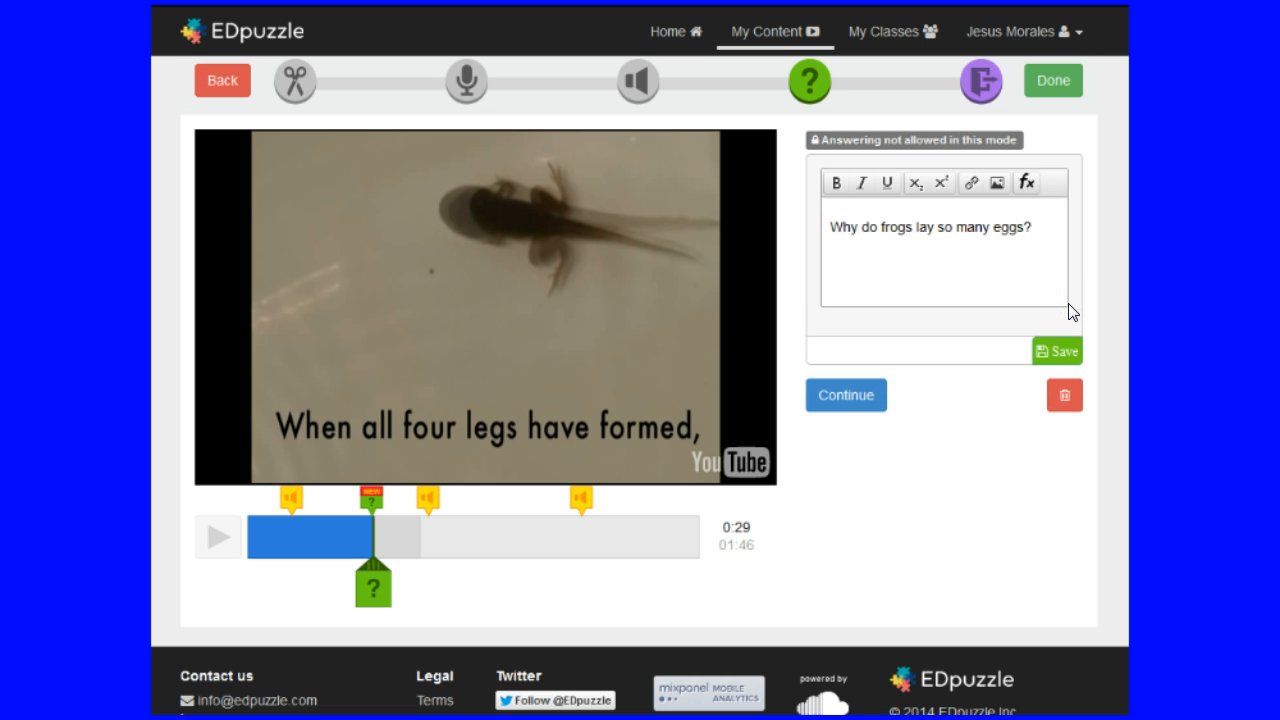
pyautogui.click(1055, 351)
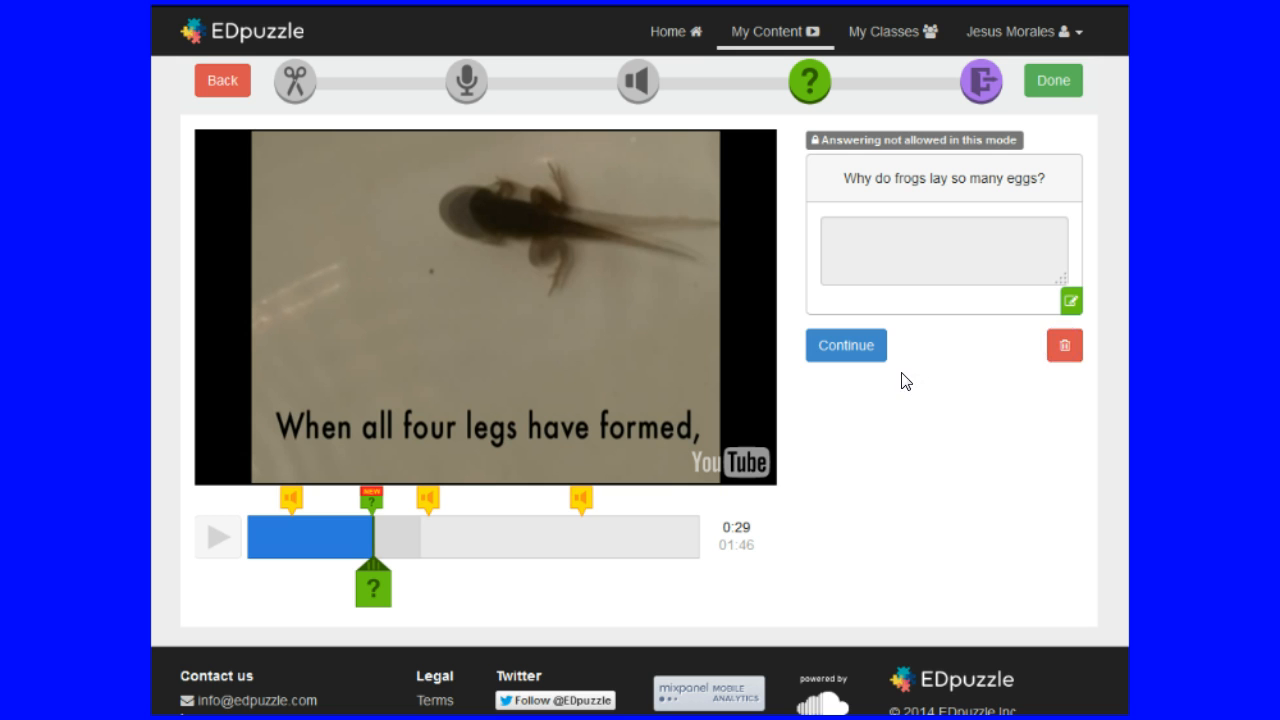
pyautogui.click(838, 357)
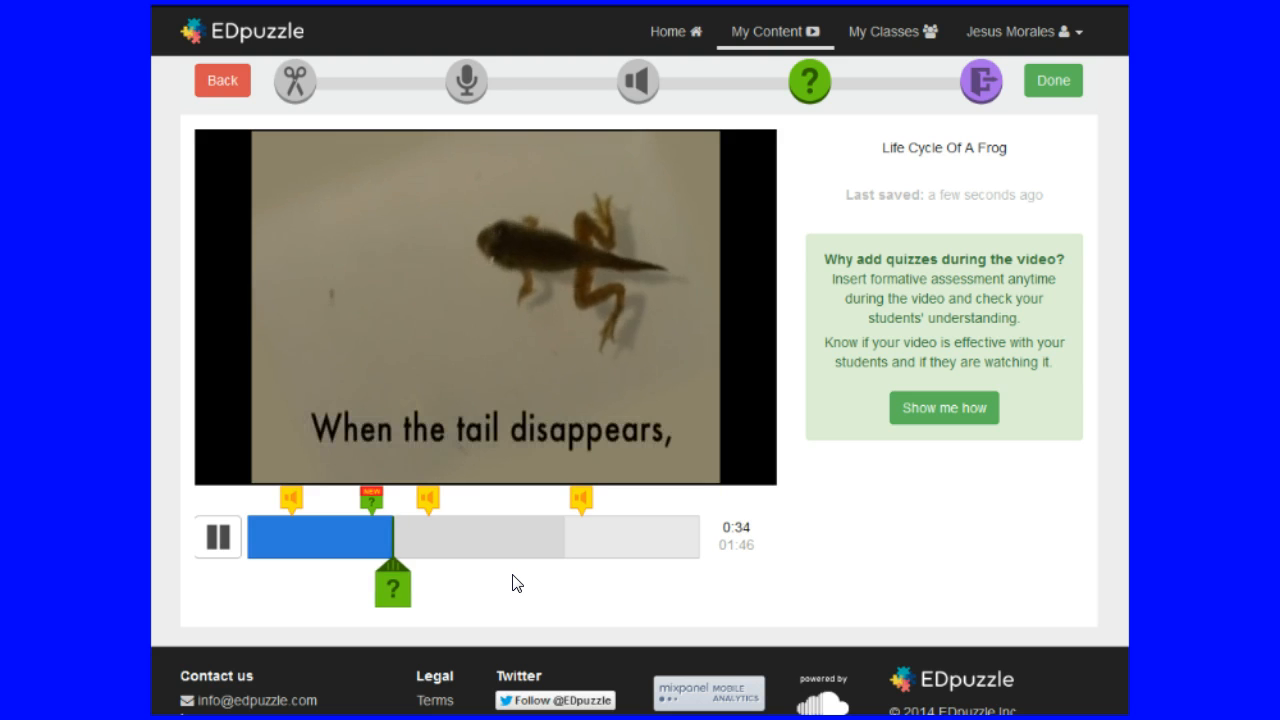
# Step: Start a test question at 0:39 and add two more answer fields to it
pyautogui.click(410, 596)
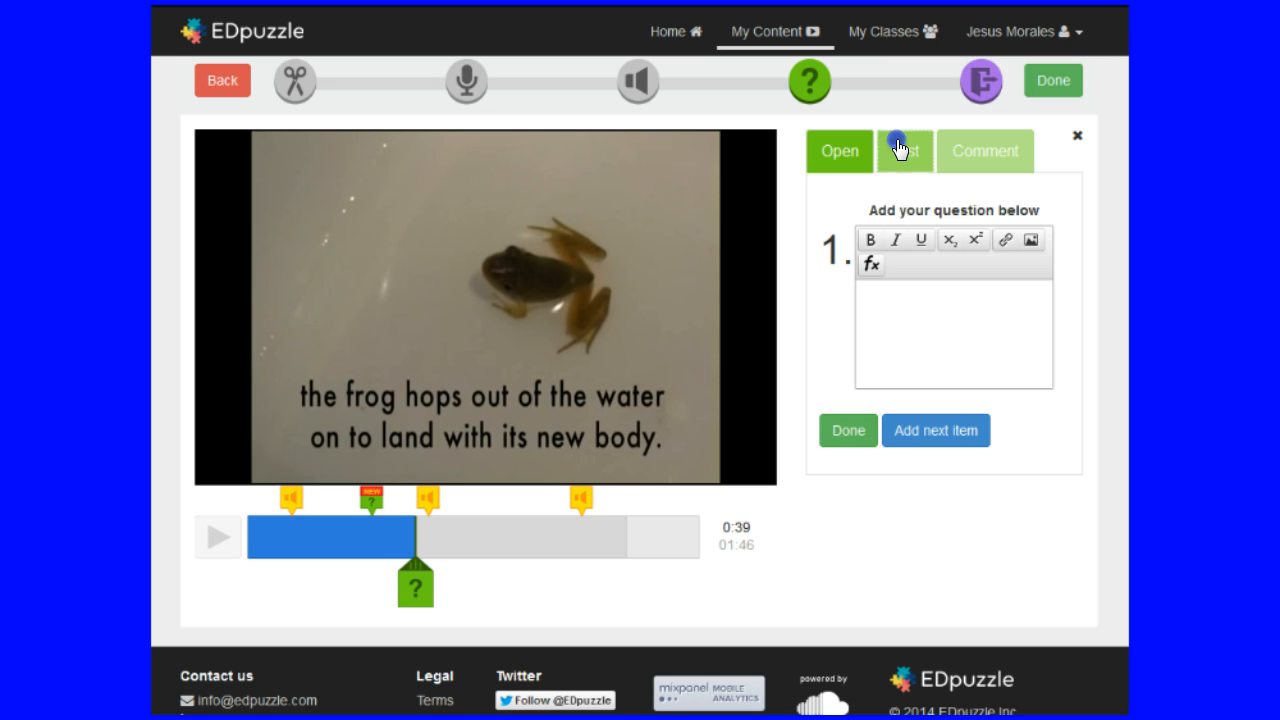
pyautogui.click(901, 150)
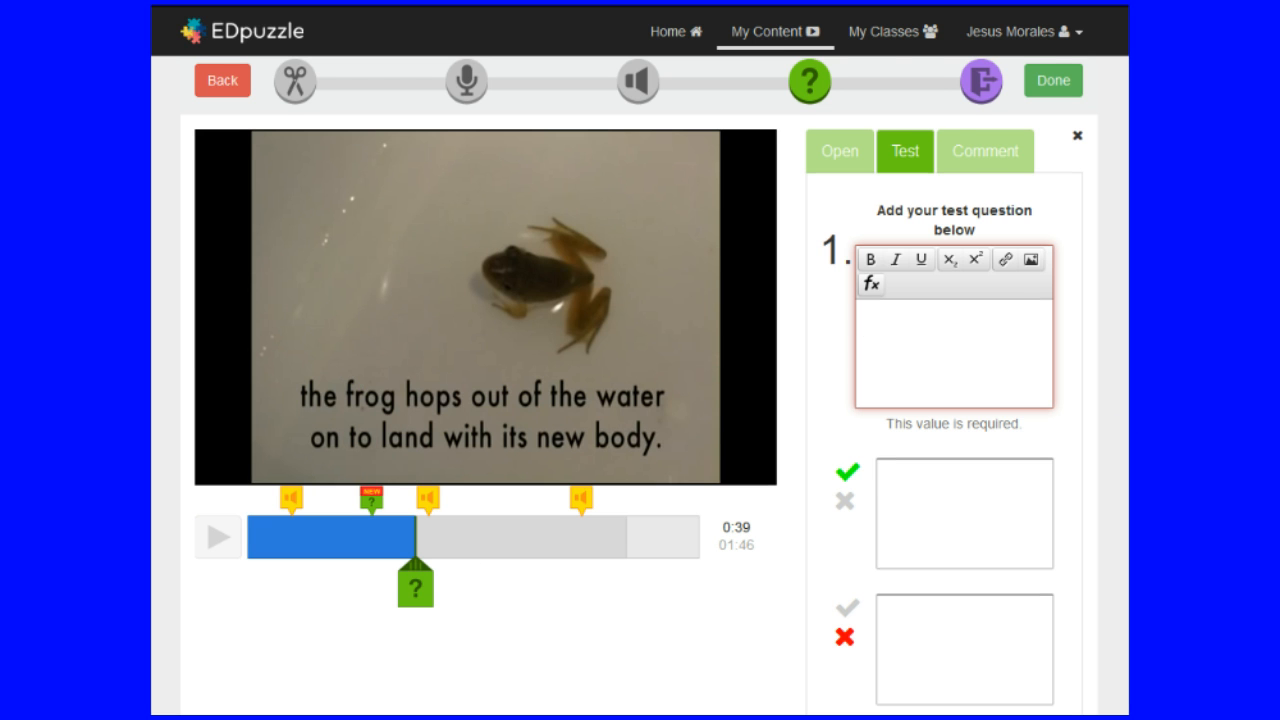
pyautogui.scroll(-3, 640, 387)
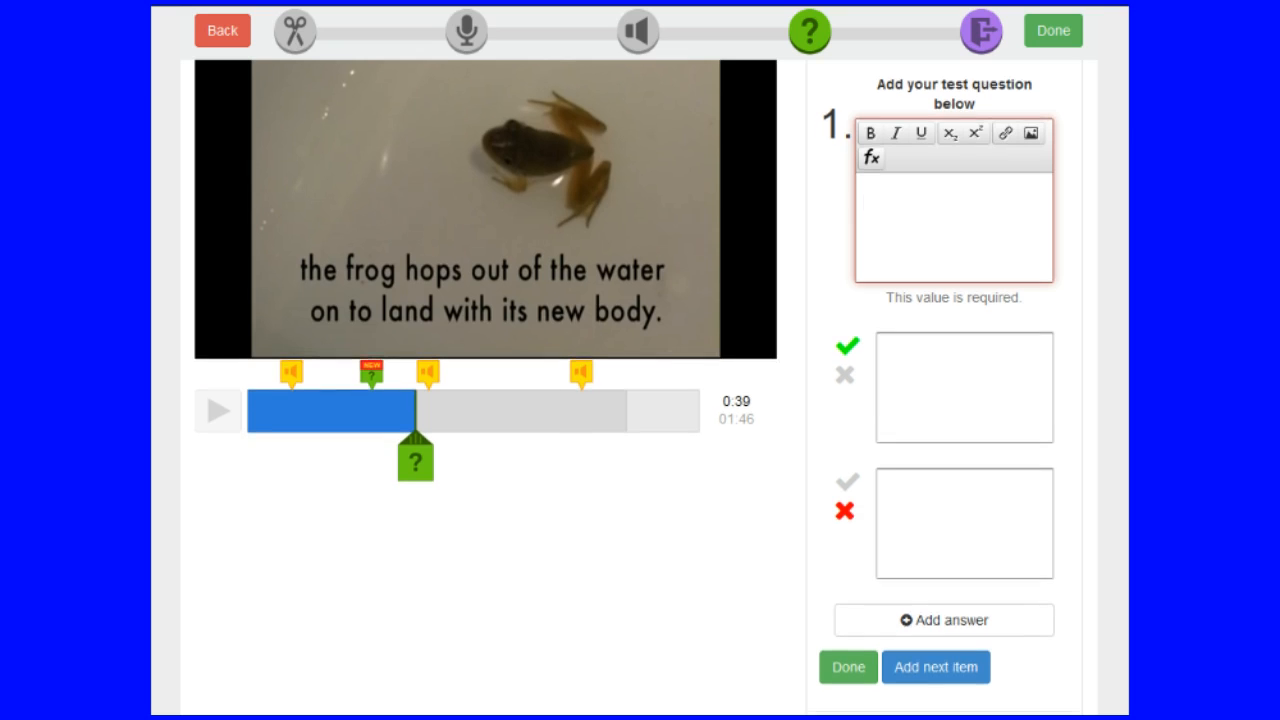
pyautogui.click(938, 622)
pyautogui.scroll(-3, 936, 624)
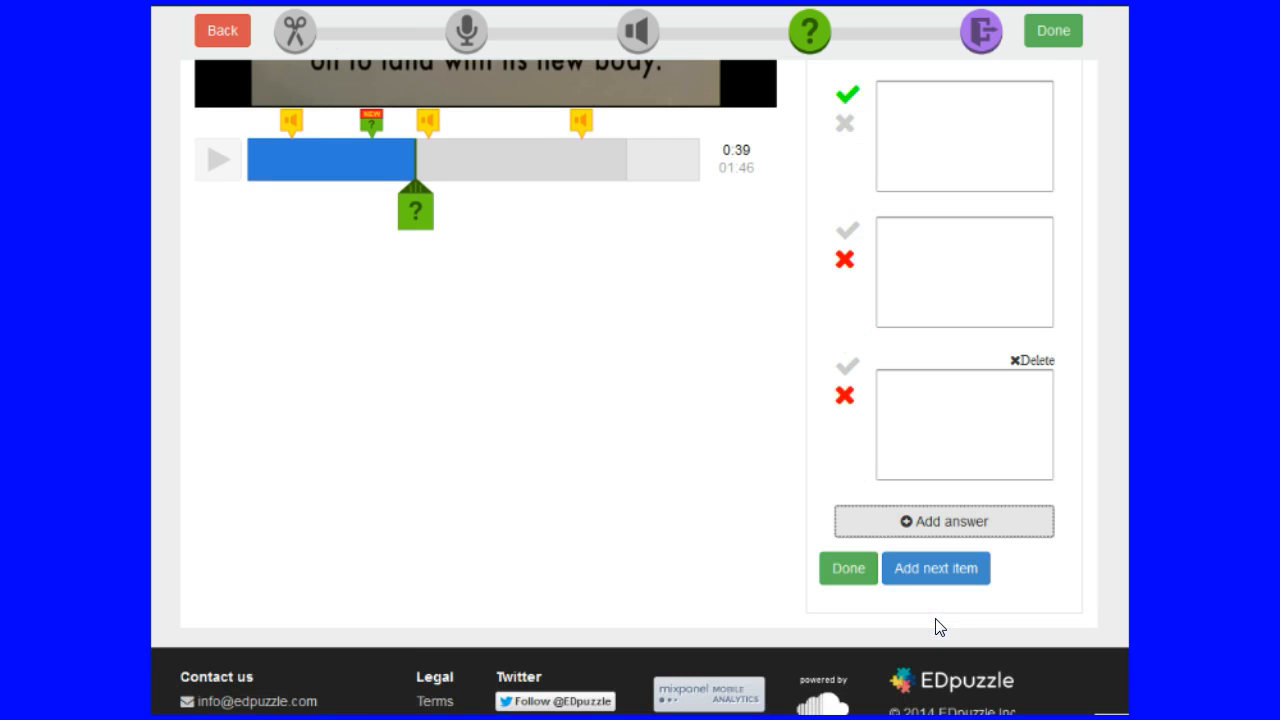
pyautogui.click(946, 497)
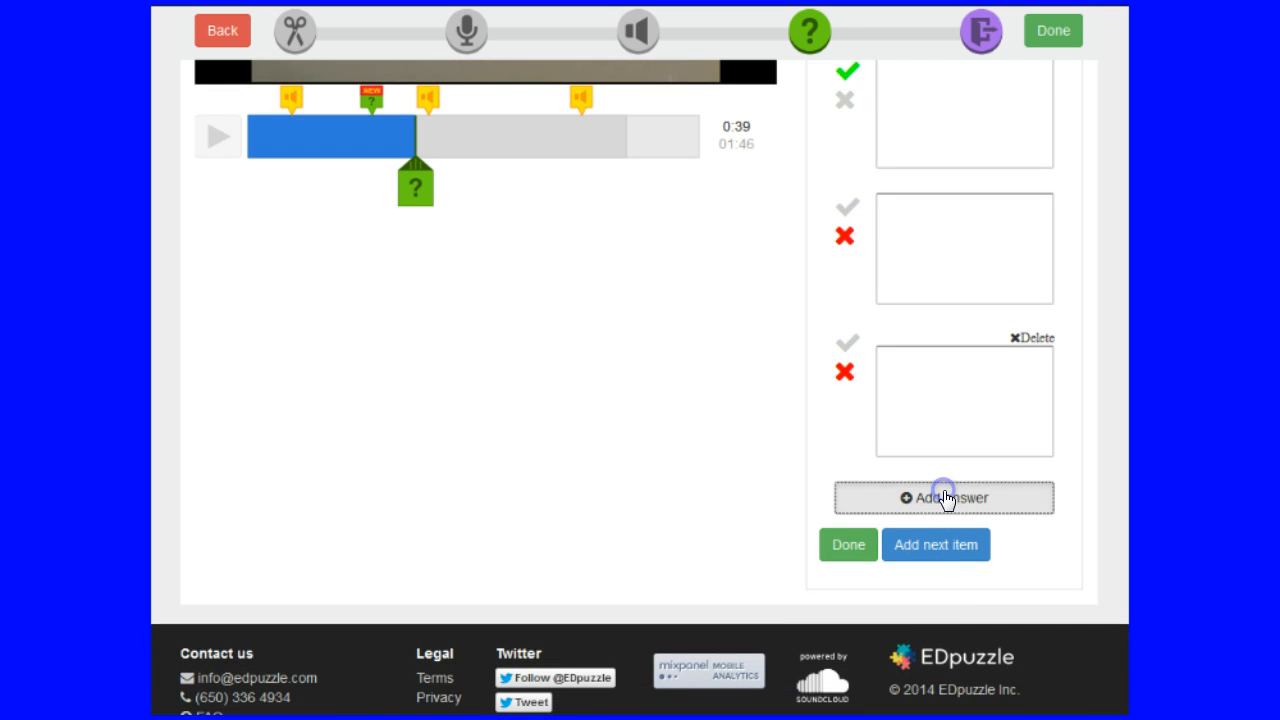
pyautogui.scroll(5, 947, 500)
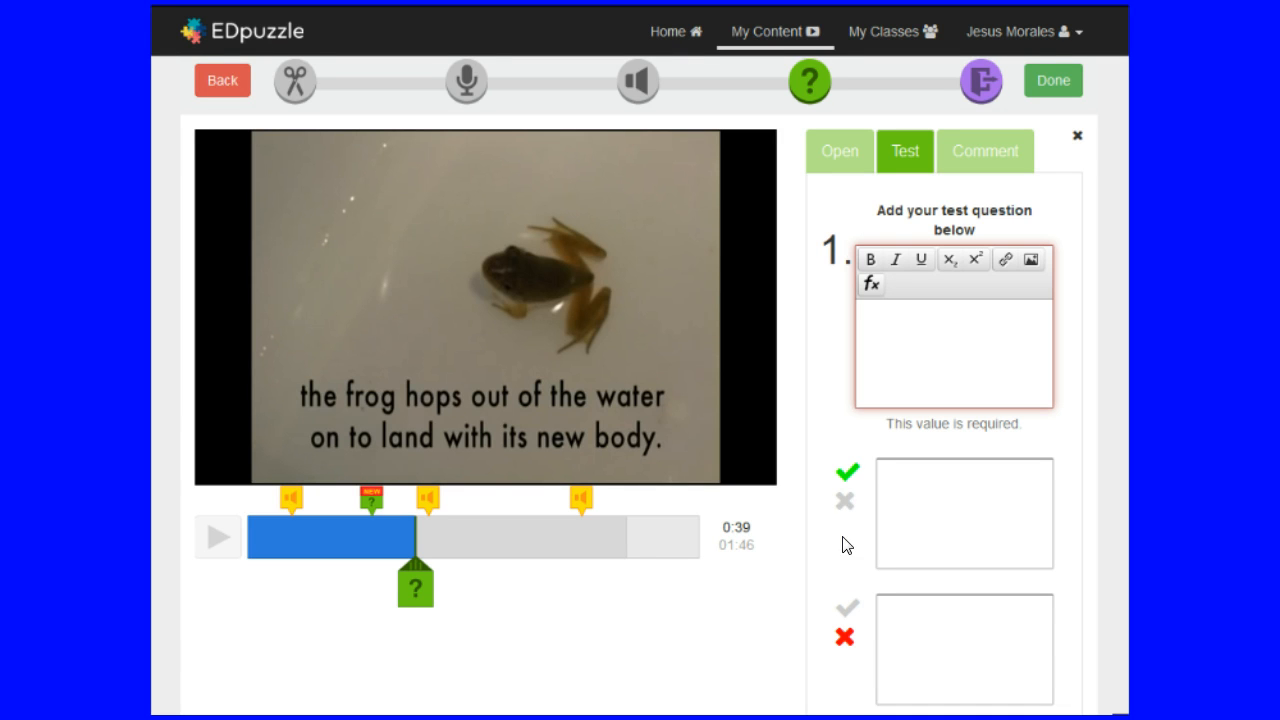
# Step: Try out the correct and incorrect marks on the first three answers, ending with all of them marked incorrect
pyautogui.click(845, 501)
pyautogui.click(847, 610)
pyautogui.scroll(-5, 846, 611)
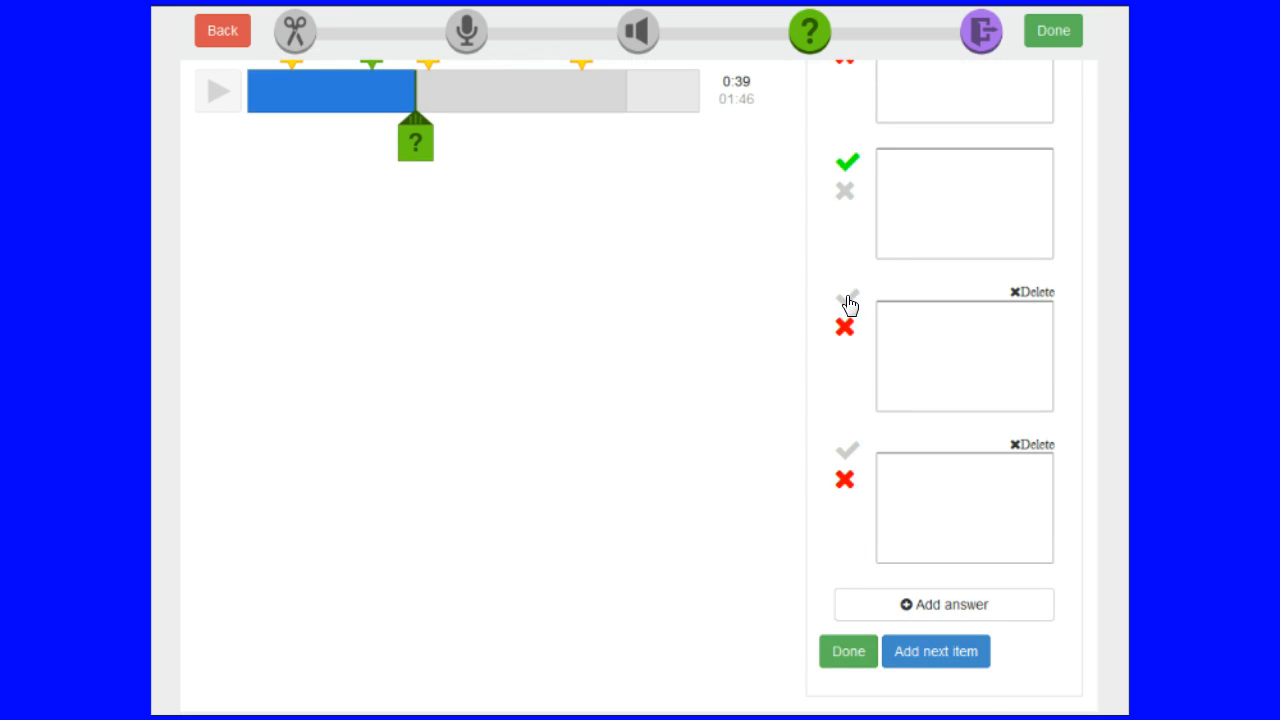
pyautogui.click(844, 190)
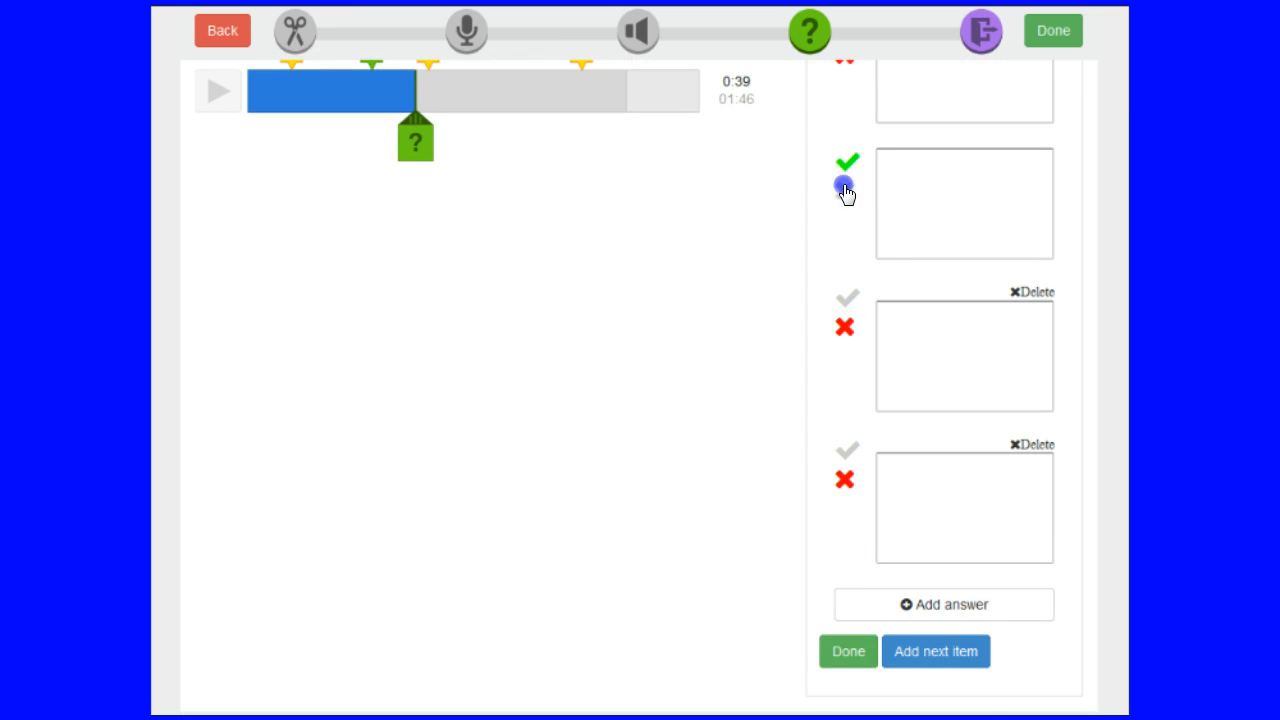
pyautogui.click(847, 298)
pyautogui.click(845, 327)
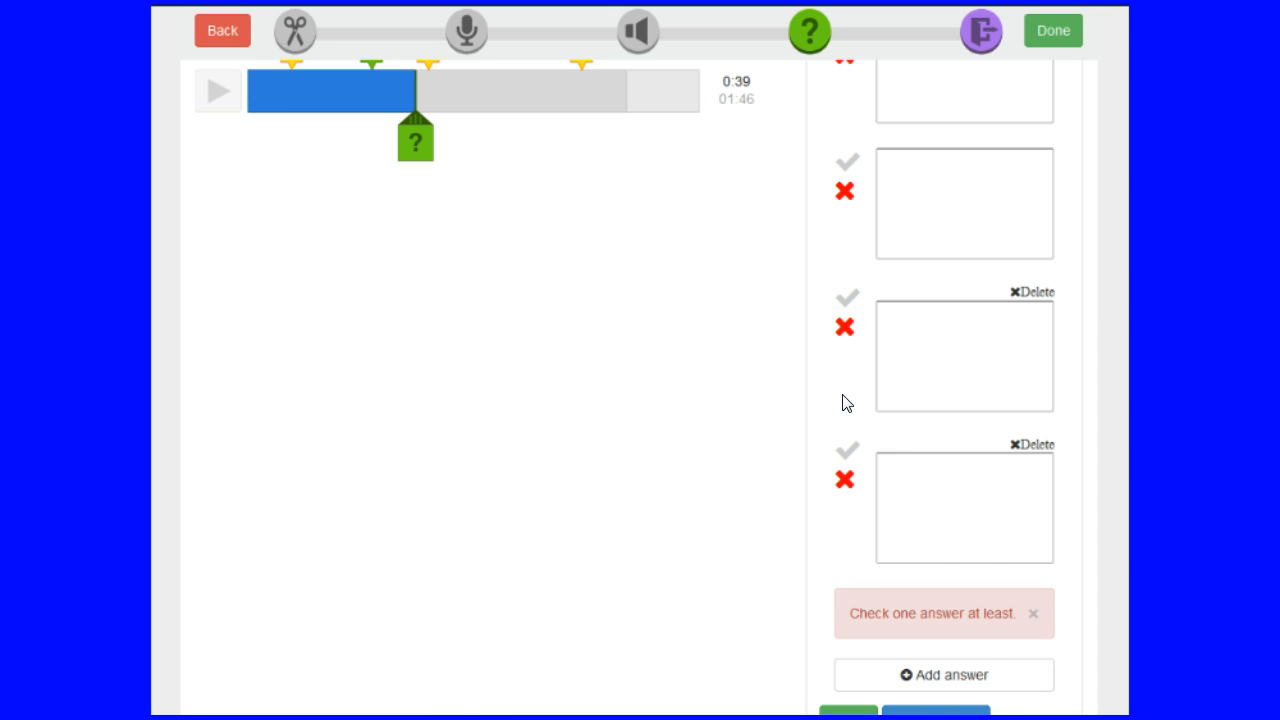
pyautogui.scroll(-2, 623, 444)
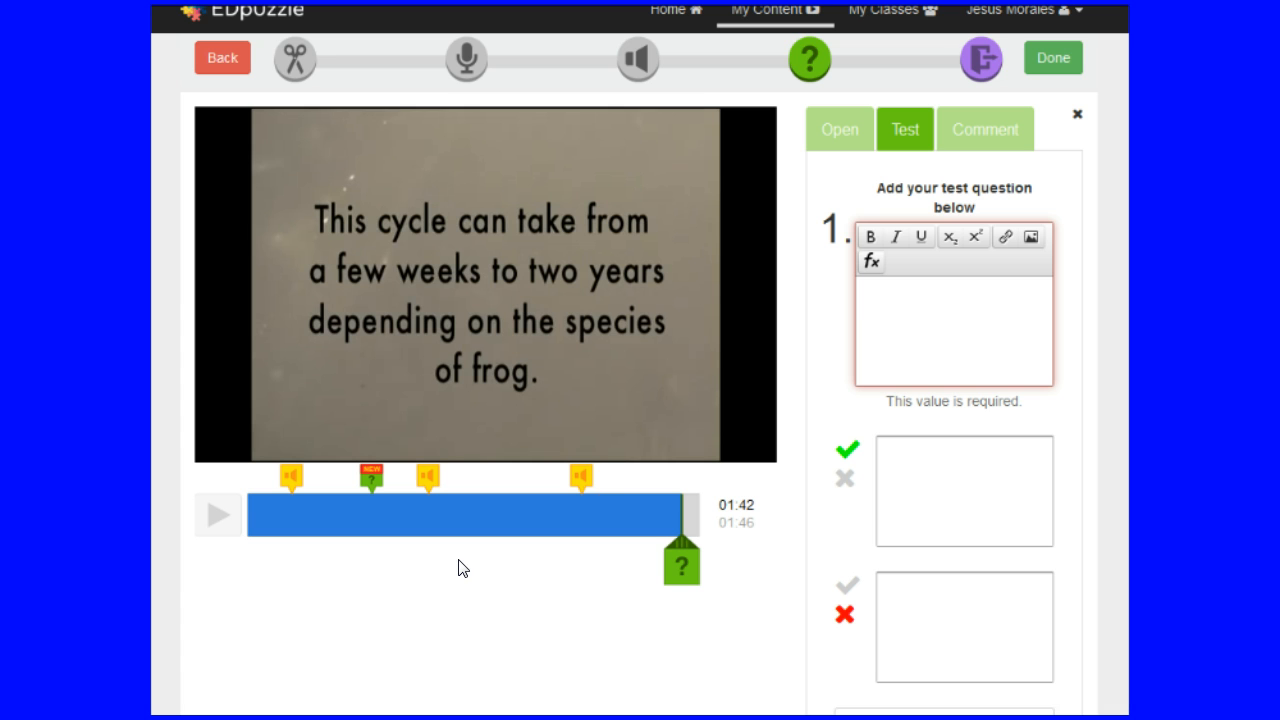
# Step: Return to the audio notes stage and move the playback position to the start of the video
pyautogui.click(637, 60)
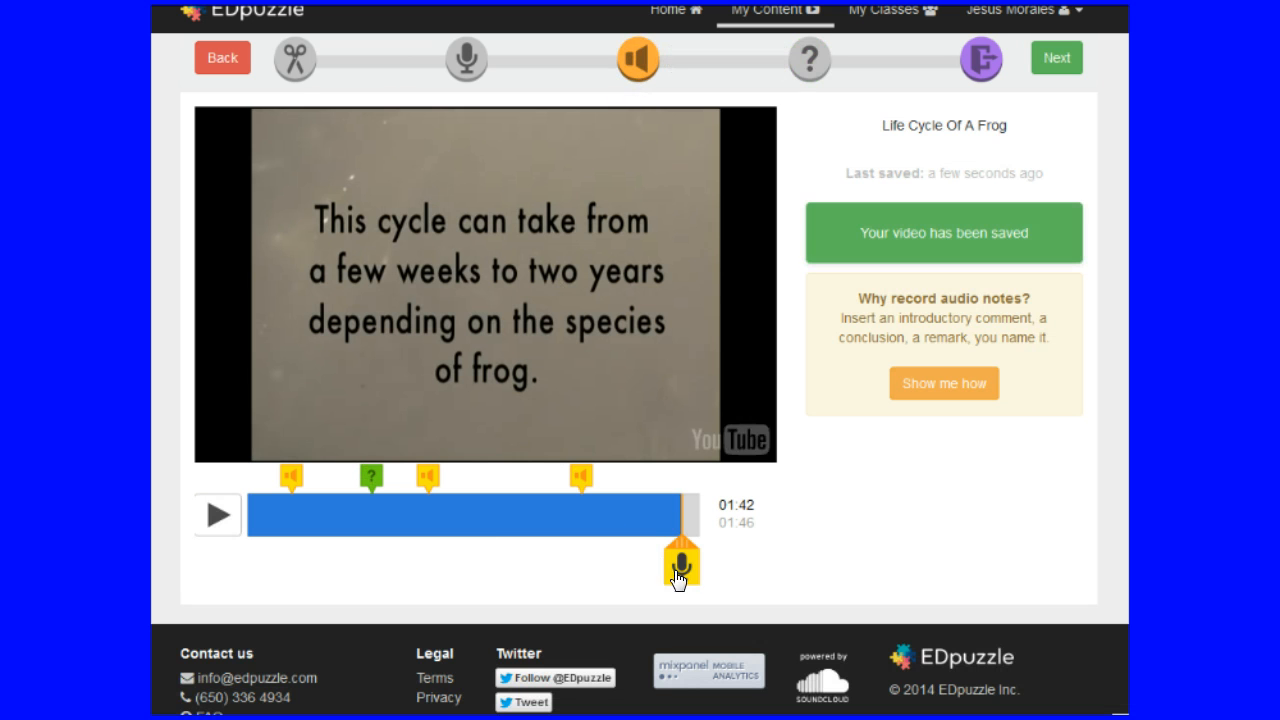
pyautogui.click(250, 512)
pyautogui.click(227, 552)
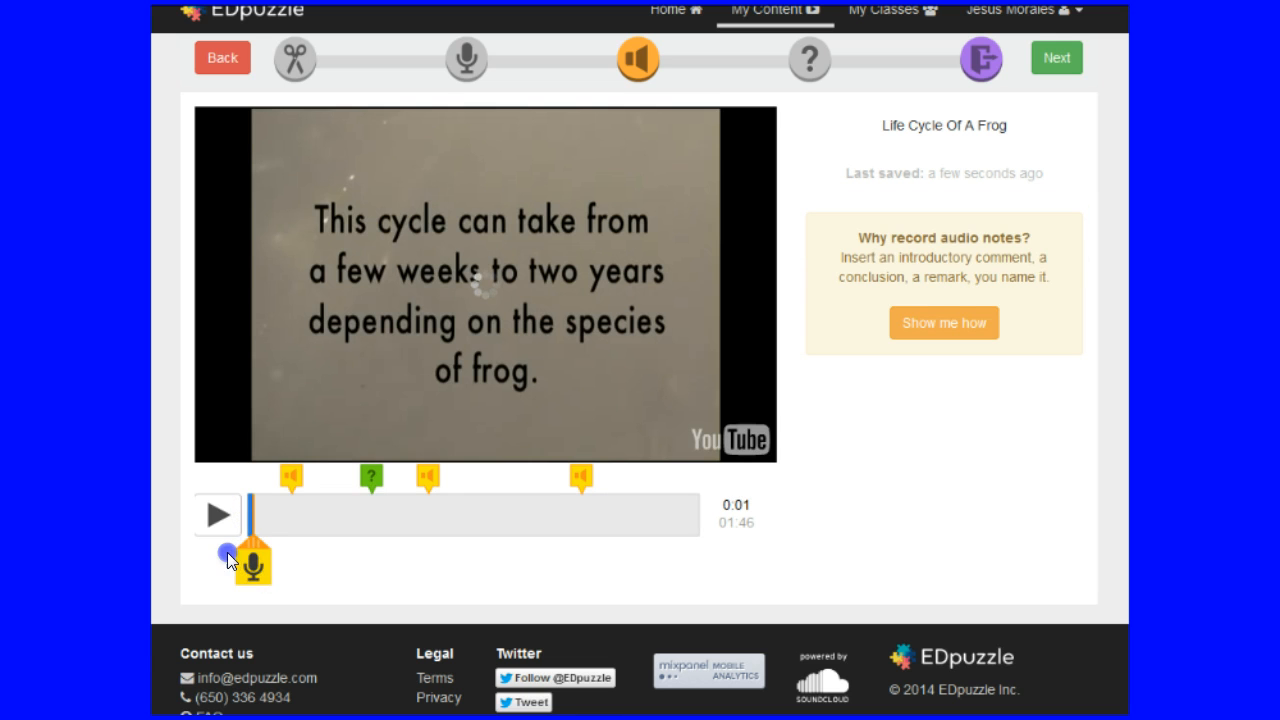
pyautogui.moveTo(252, 518); pyautogui.dragTo(239, 519)
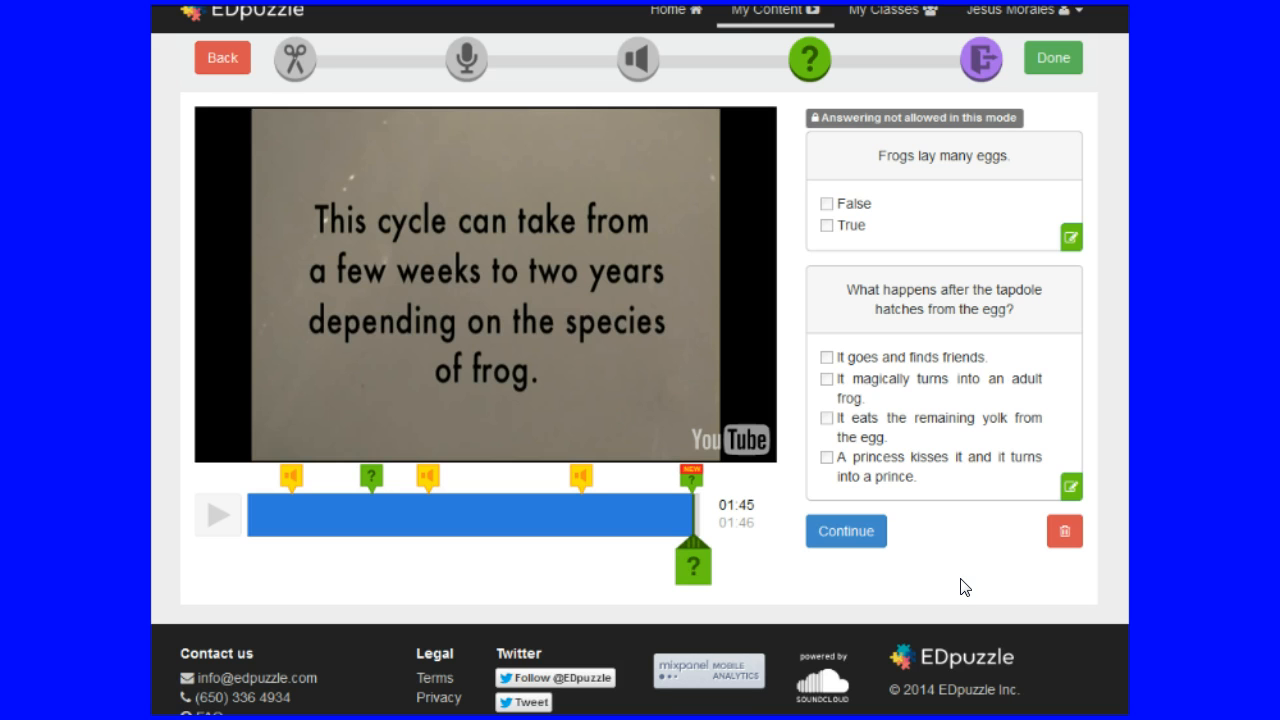
# Step: Open the test question about the hatched tadpole at 01:45 for editing and review its answers and their correct or incorrect marks
pyautogui.click(1072, 490)
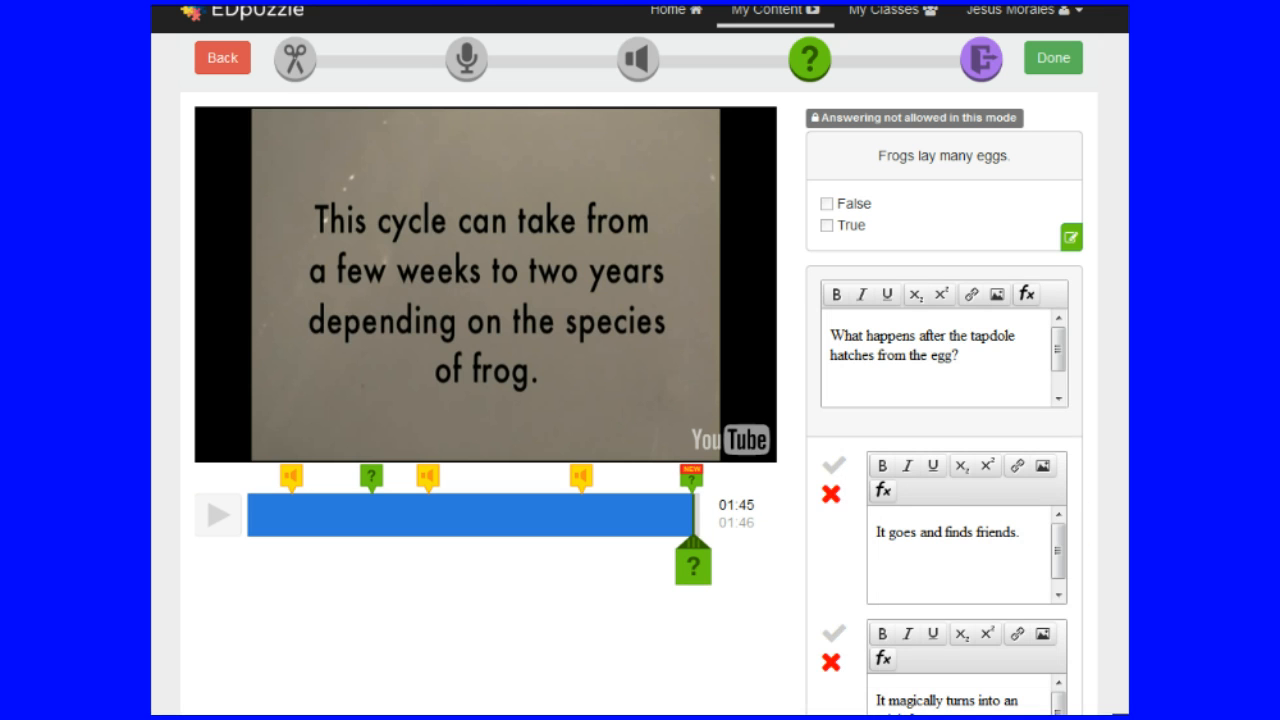
pyautogui.scroll(-3, 640, 400)
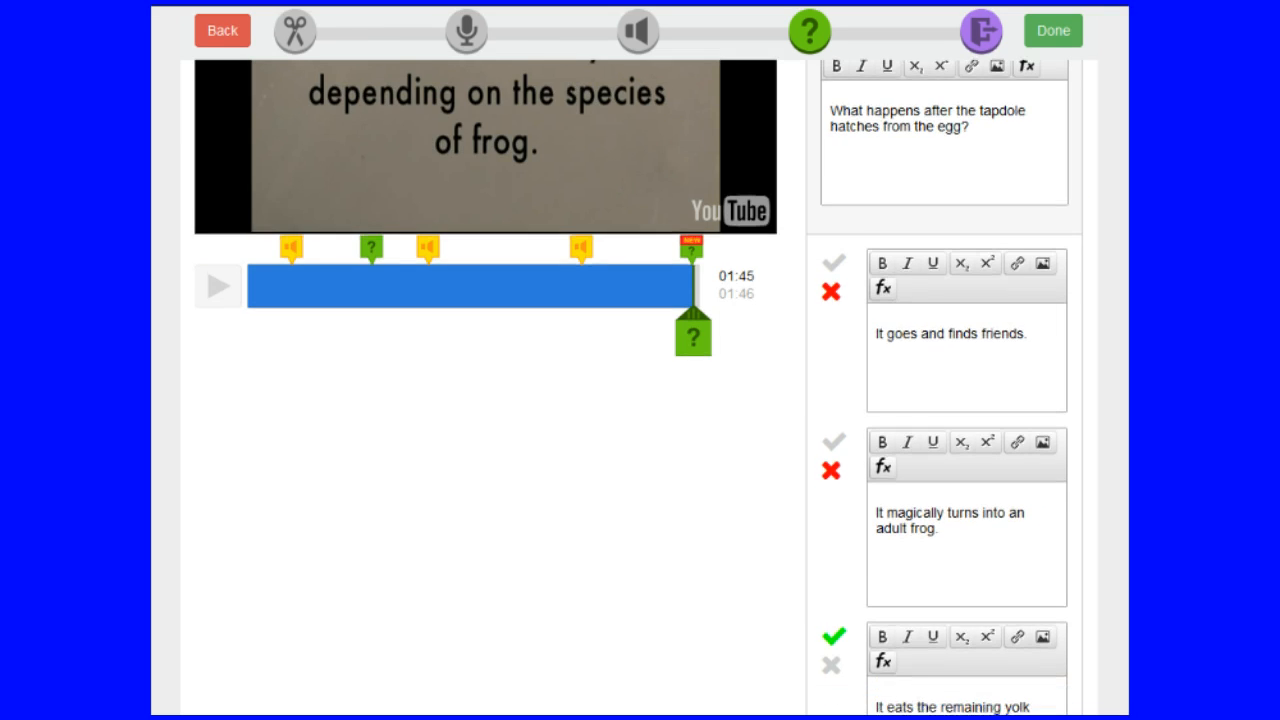
pyautogui.scroll(-3, 640, 400)
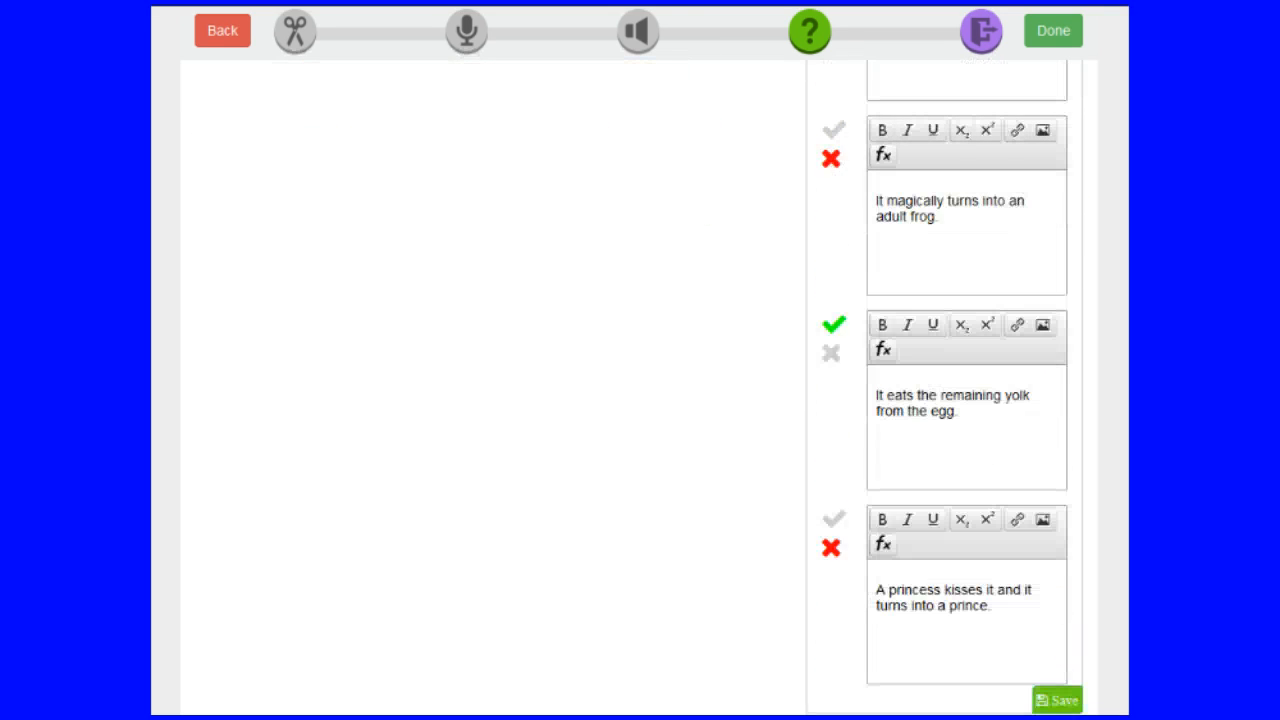
pyautogui.scroll(-2, 640, 400)
pyautogui.click(843, 612)
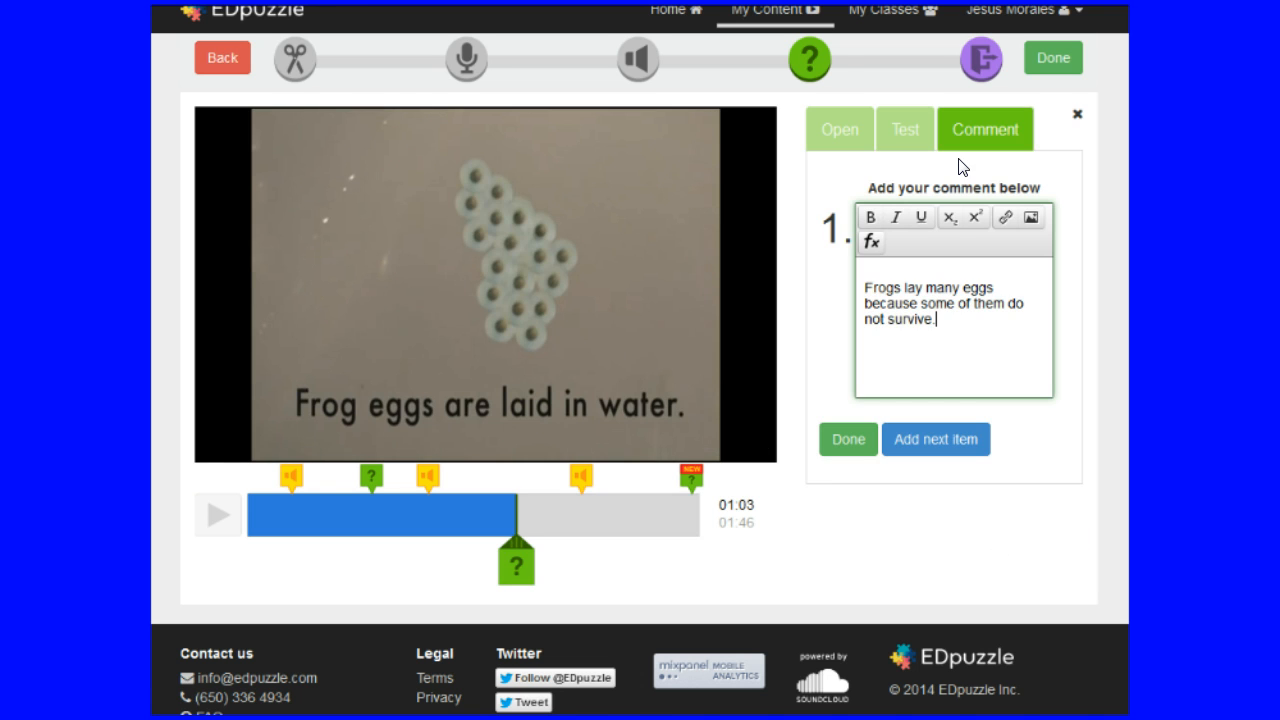
# Step: Save the comment "Frogs lay many eggs because some of them do not survive." at 01:03 and continue the video
pyautogui.click(980, 127)
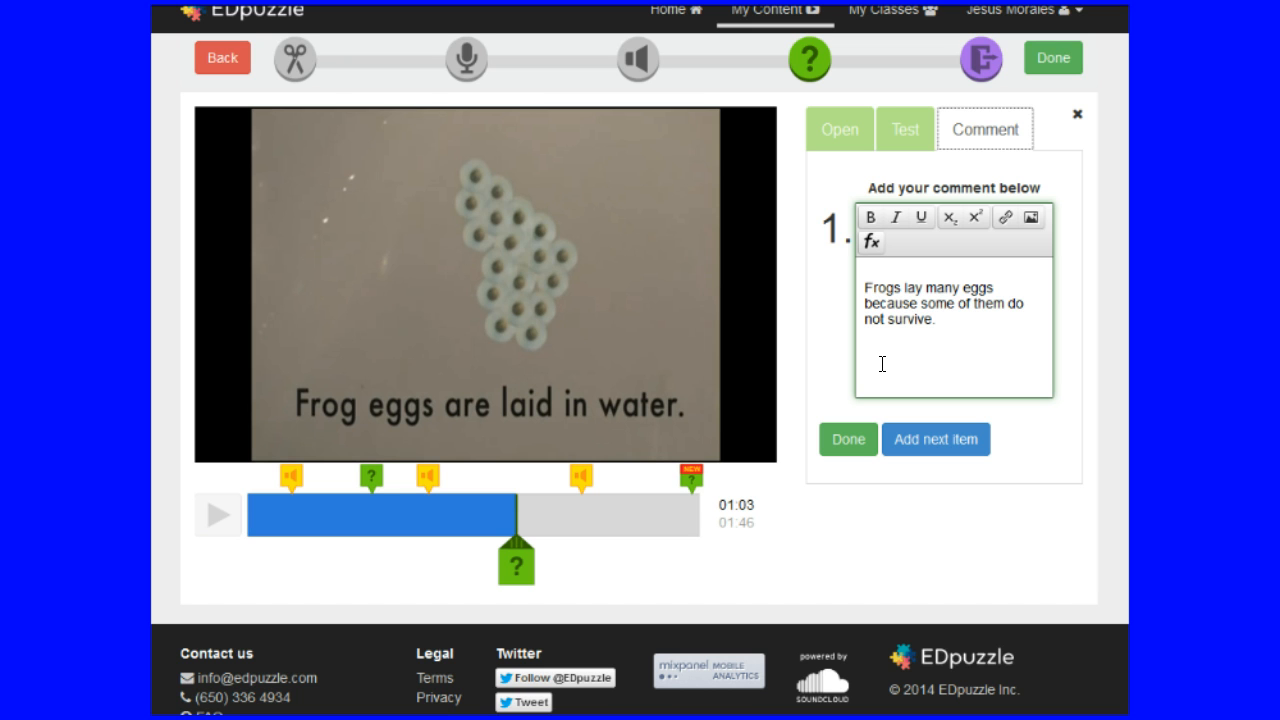
pyautogui.click(850, 437)
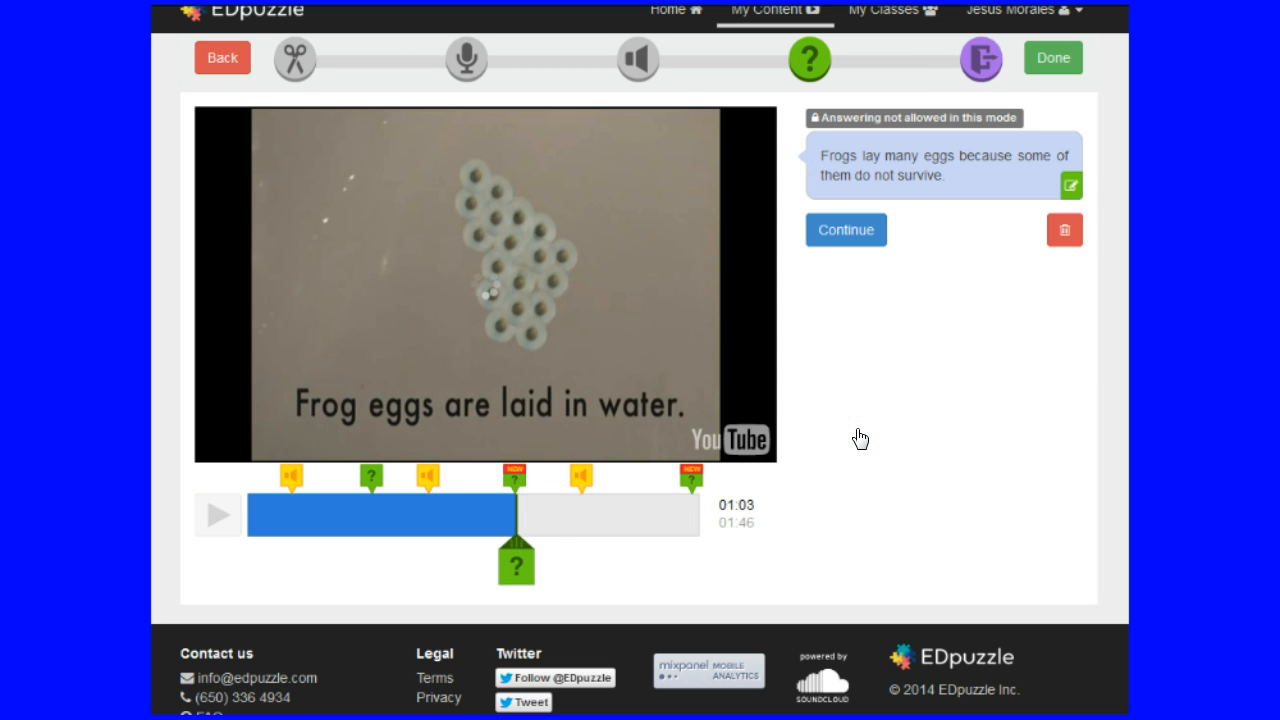
pyautogui.click(517, 563)
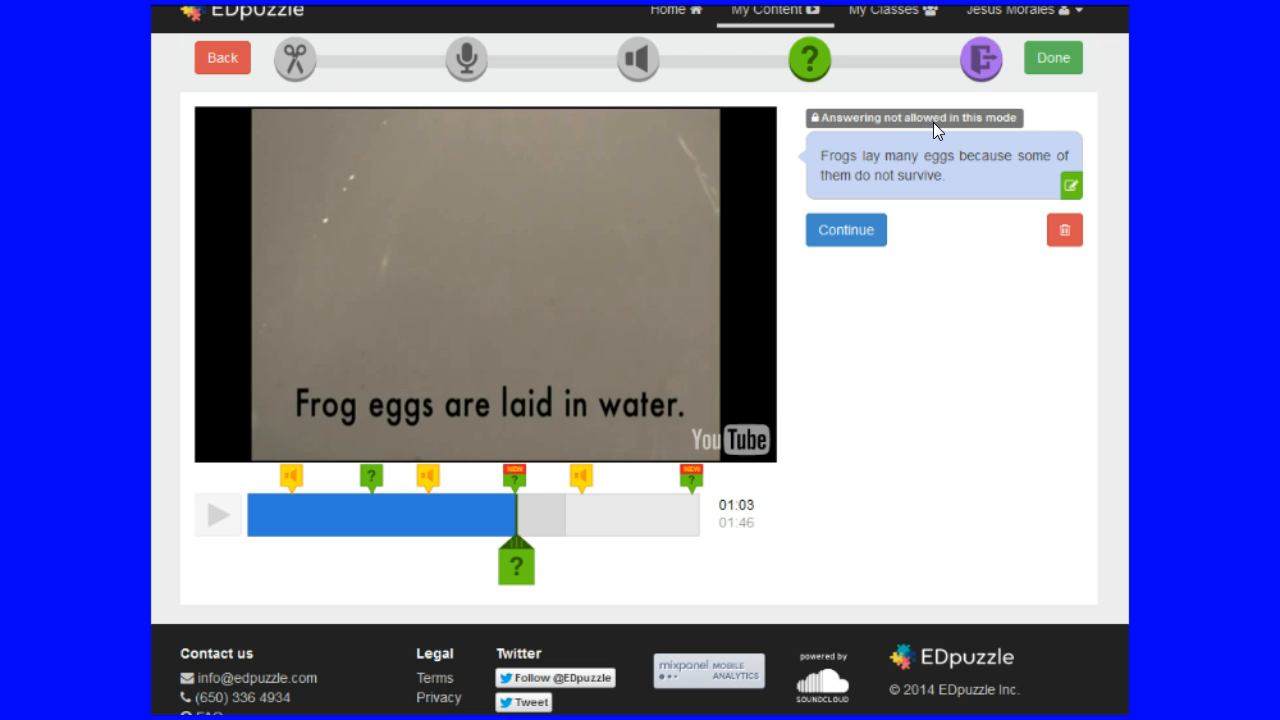
pyautogui.click(846, 229)
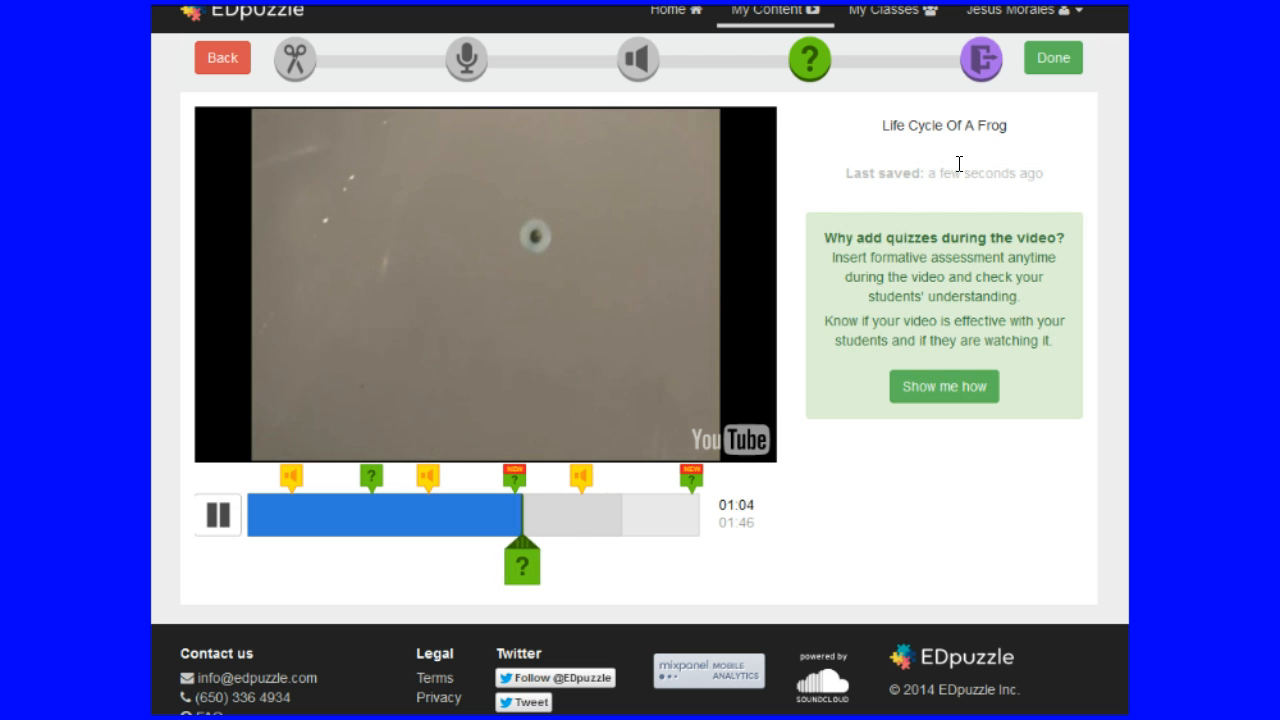
# Step: Finish the lesson, review its title and language options, and save and exit with "Life Cycle Of A Frog" and English kept
pyautogui.click(982, 60)
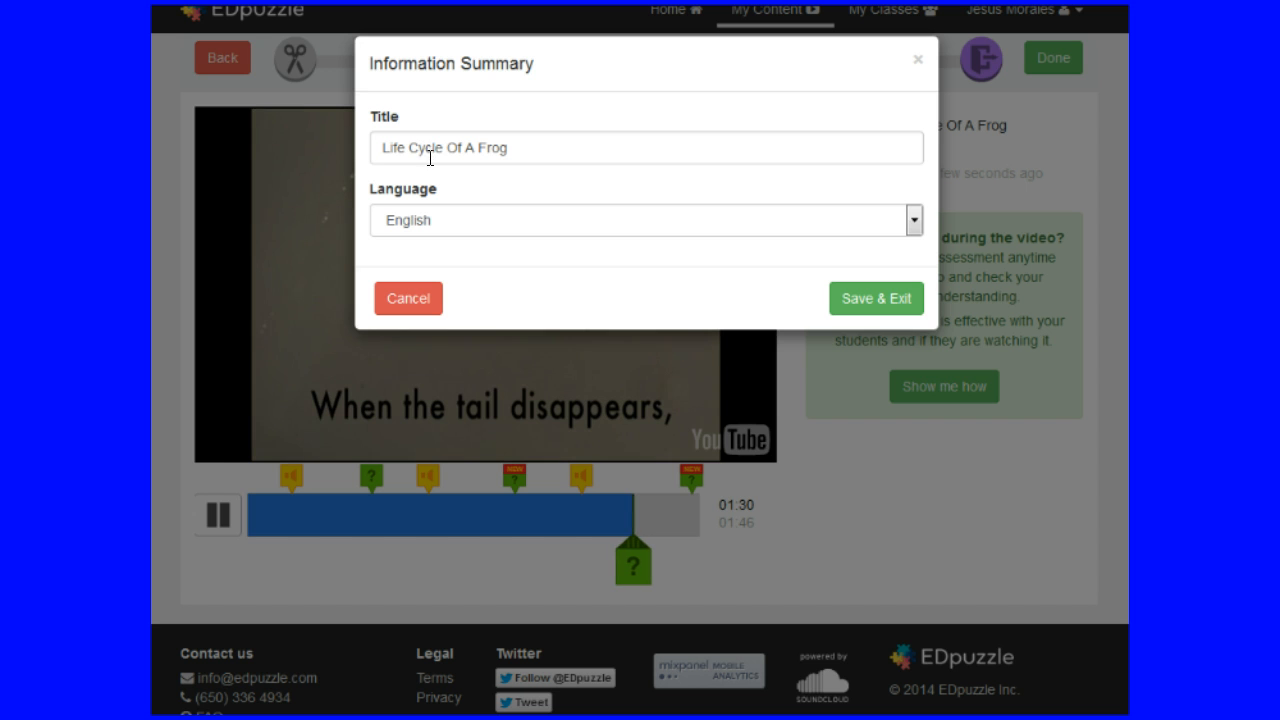
pyautogui.click(914, 221)
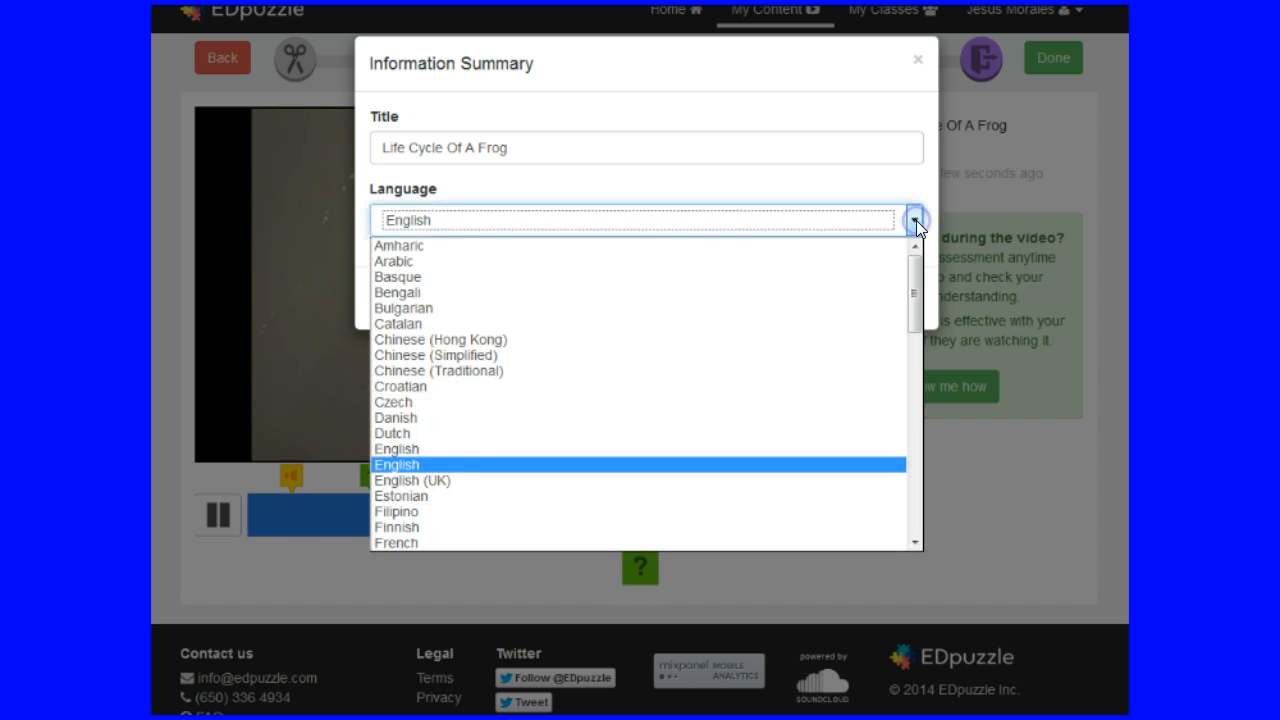
pyautogui.moveTo(915, 277); pyautogui.dragTo(906, 302)
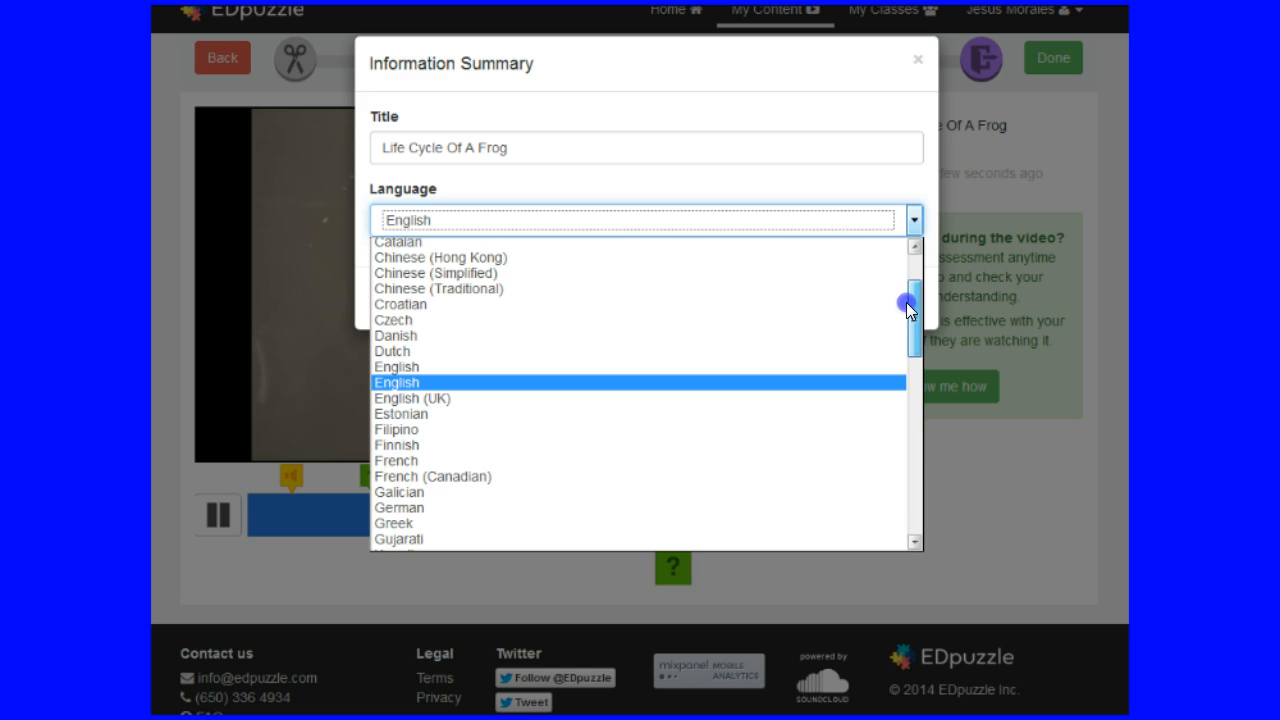
pyautogui.click(901, 189)
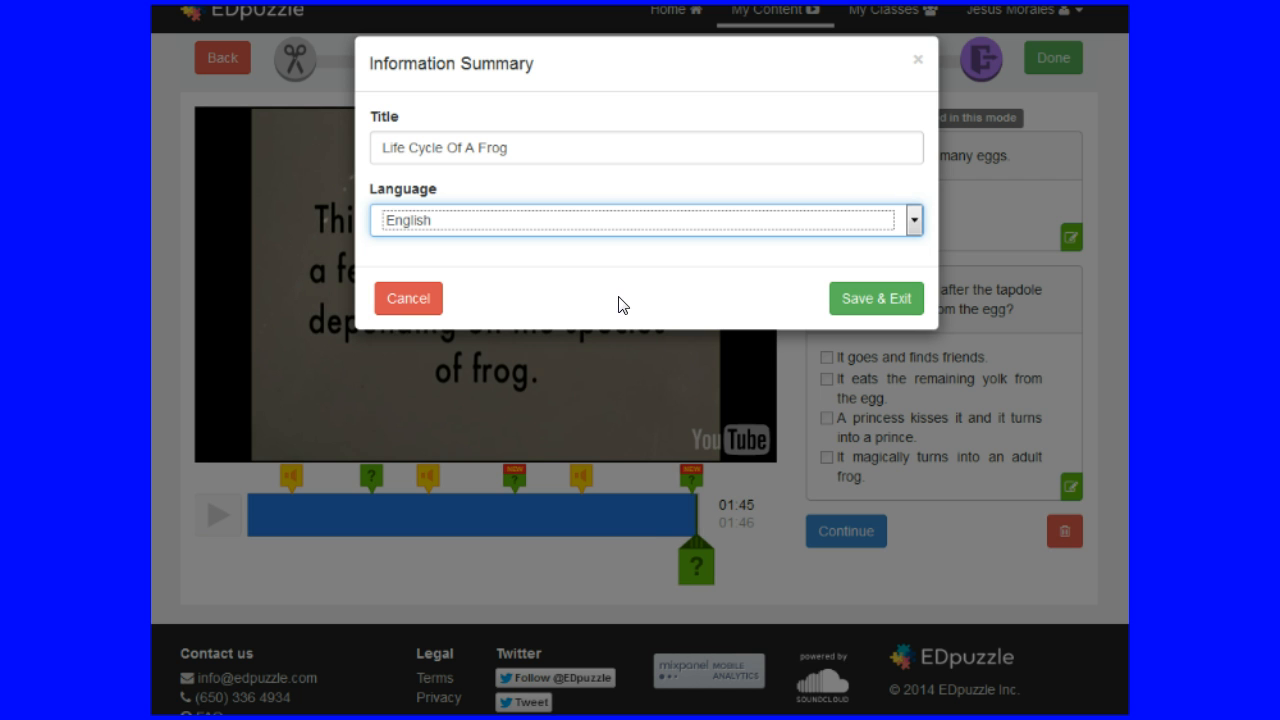
pyautogui.click(657, 140)
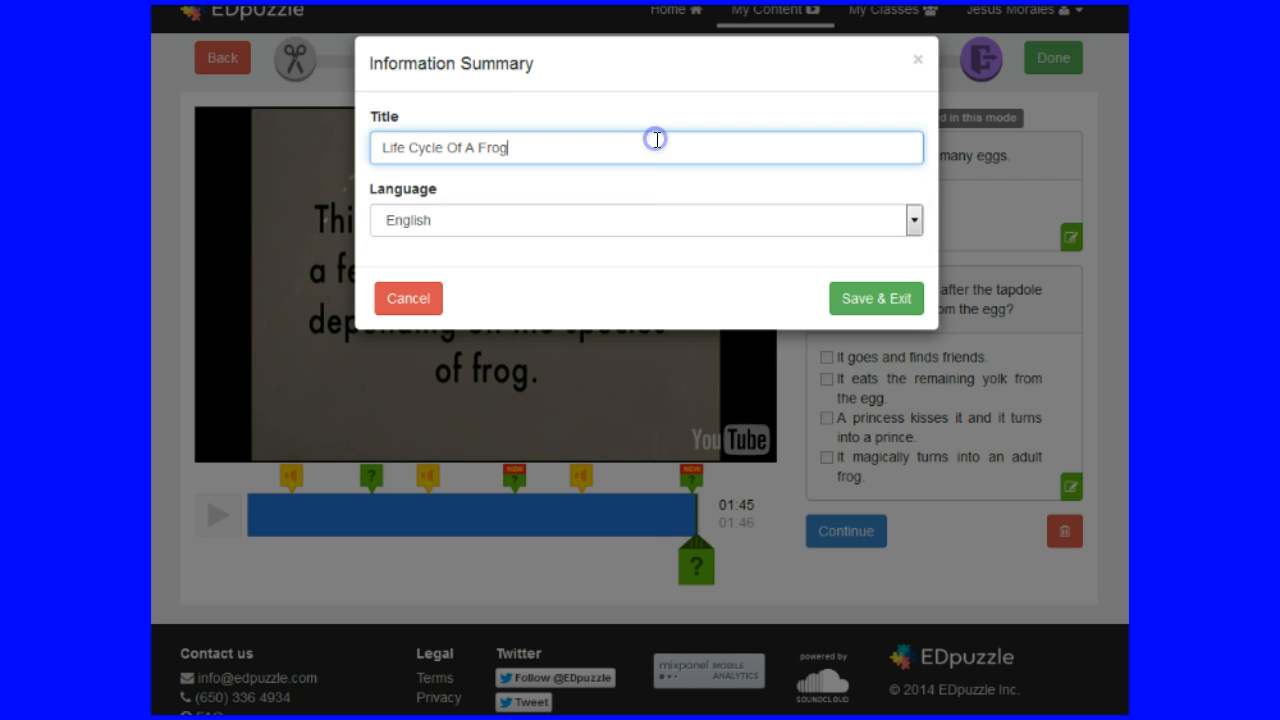
pyautogui.click(651, 216)
pyautogui.click(651, 220)
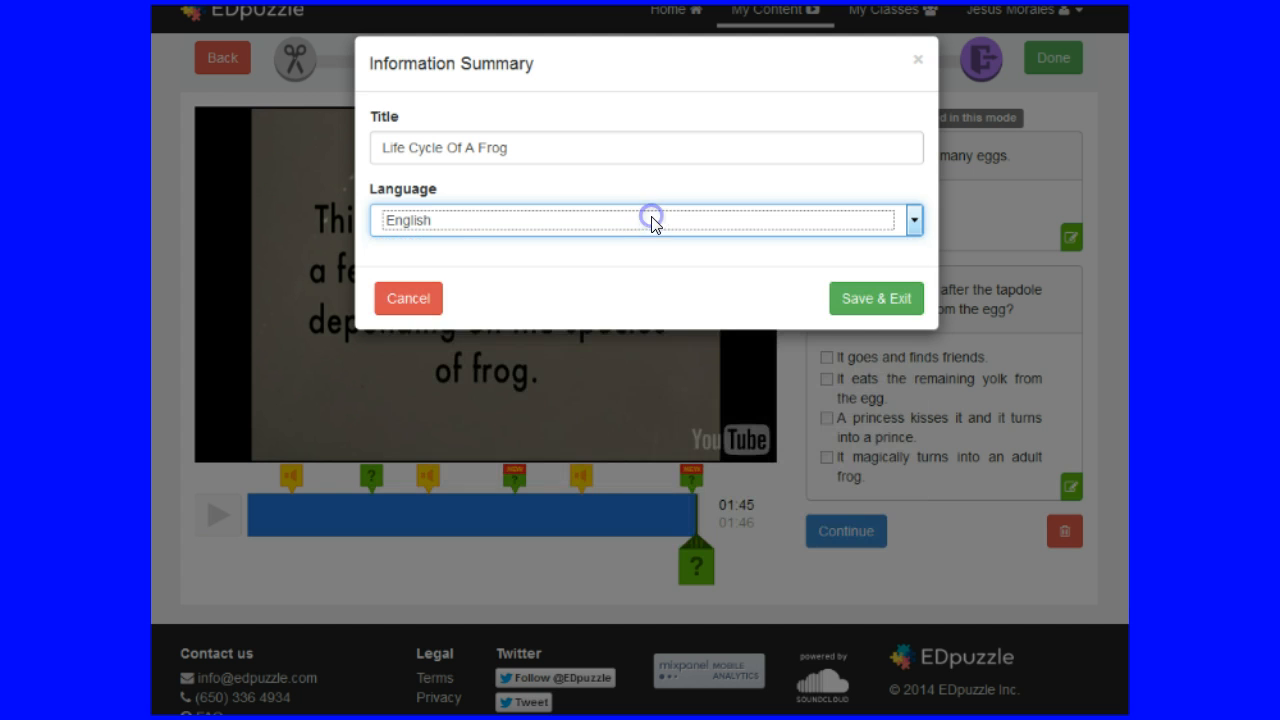
pyautogui.click(864, 311)
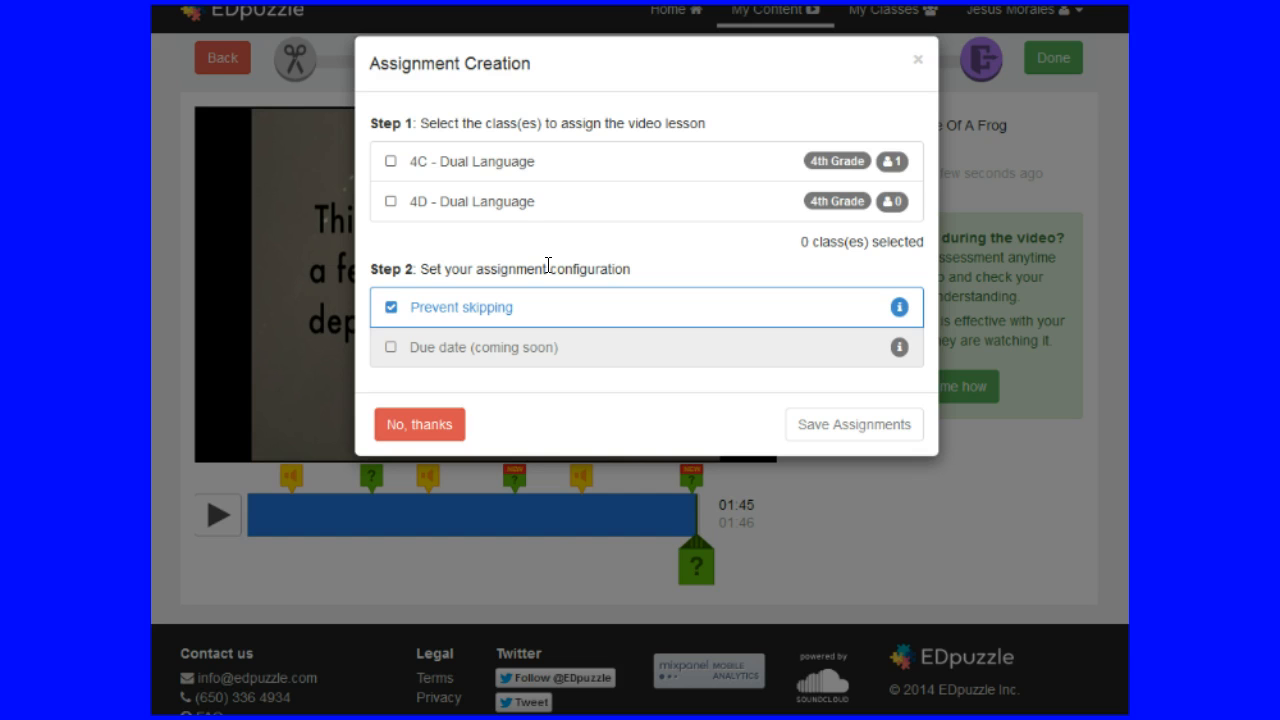
# Step: Try selecting the 4C and 4D Dual Language classes for the lesson, check the skipping prevention information, and exit without assigning it
pyautogui.click(390, 162)
pyautogui.click(390, 201)
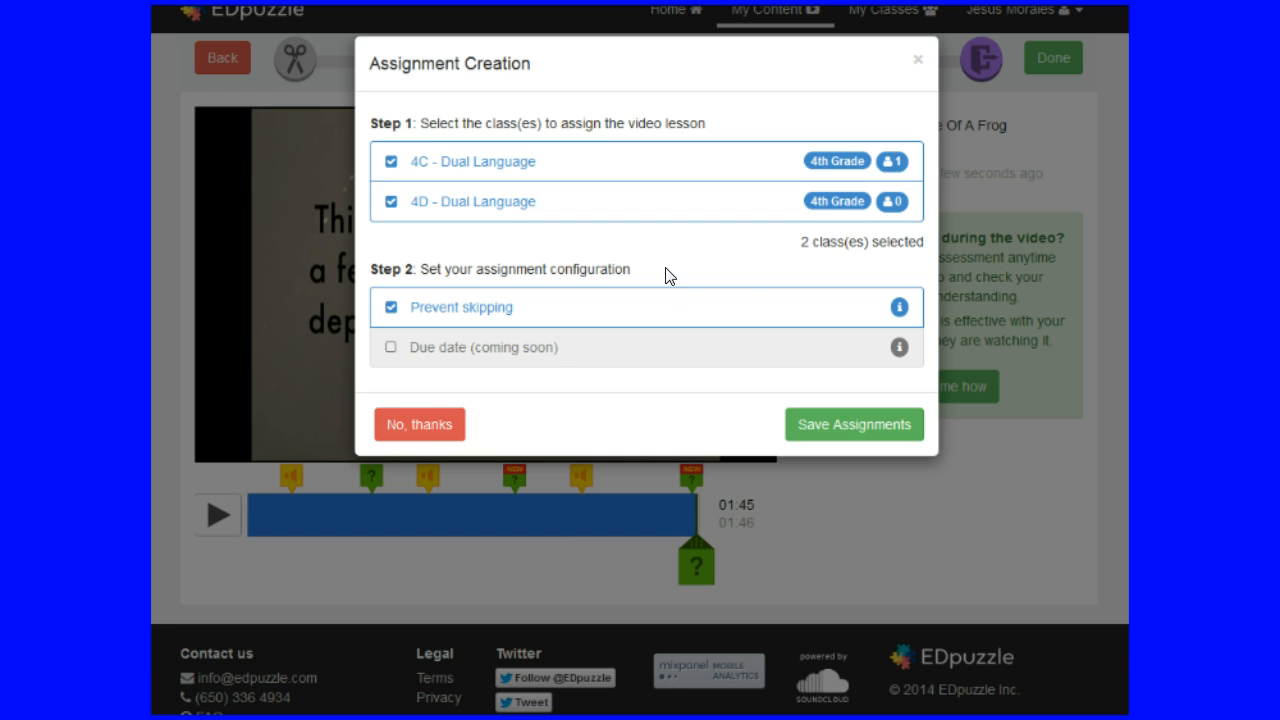
pyautogui.moveTo(903, 314)
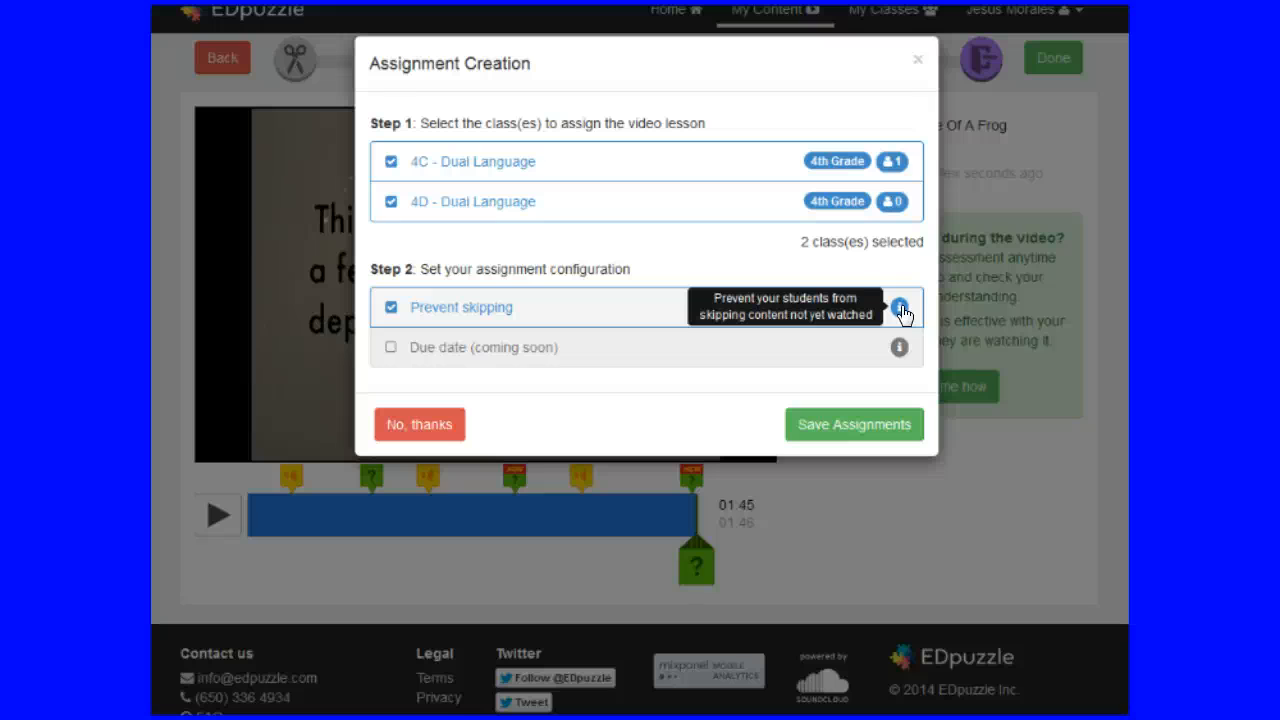
pyautogui.click(438, 428)
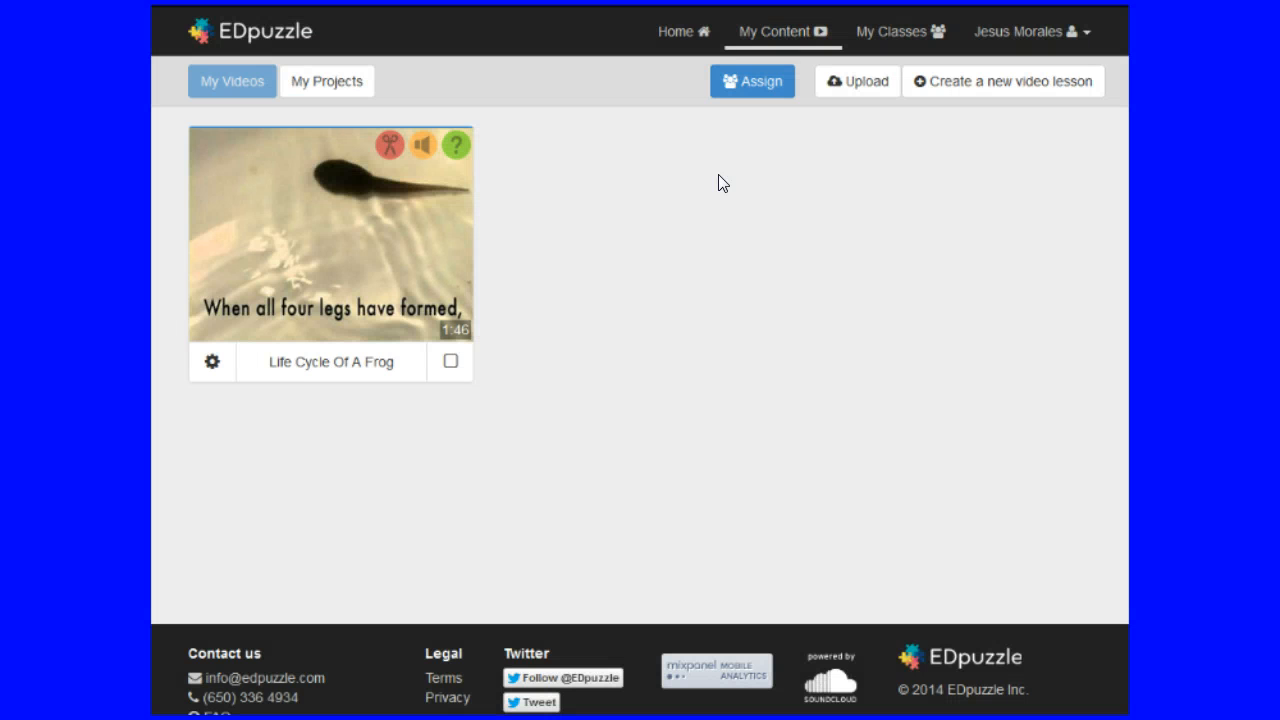